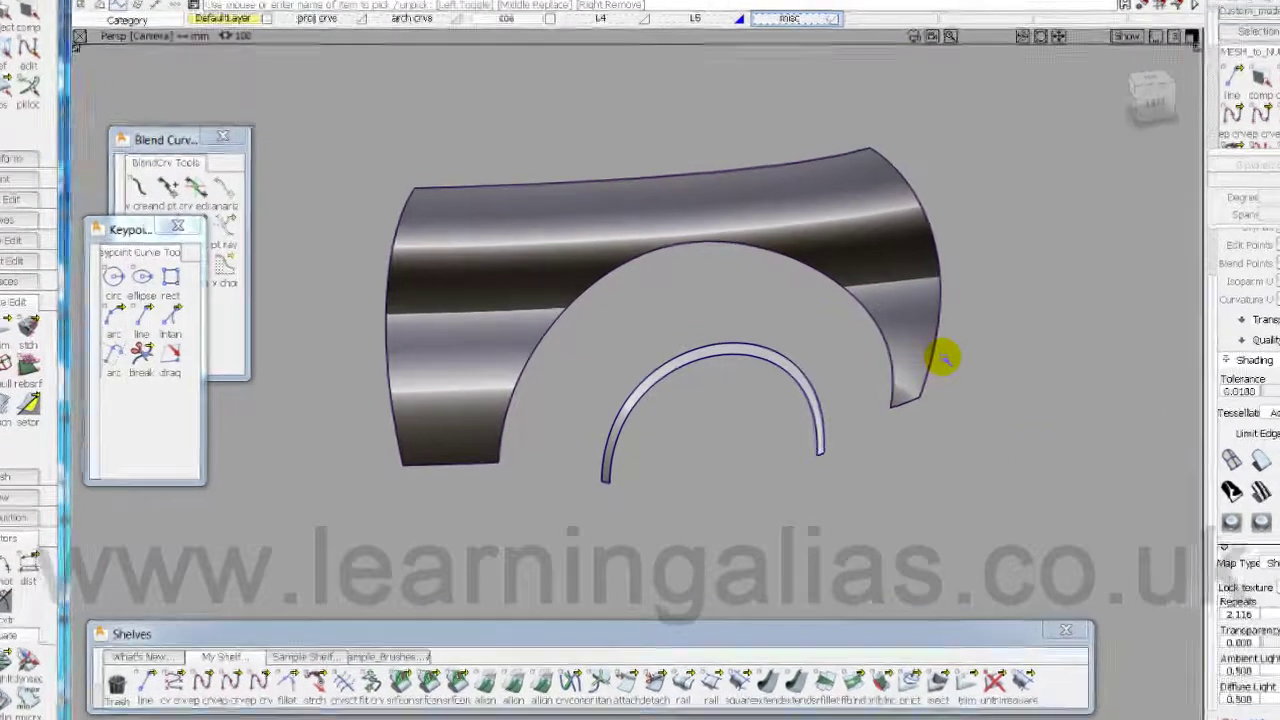
# Pick the main fender panel, display its control vertices and hulls, and examine the layout from several angles.
pyautogui.keyDown('ctrl'); pyautogui.keyDown('shift'); pyautogui.moveTo(918, 358); pyautogui.dragTo(1050, 358); pyautogui.keyUp('shift'); pyautogui.keyUp('ctrl')
pyautogui.moveTo(880, 337); pyautogui.dragTo(968, 346)
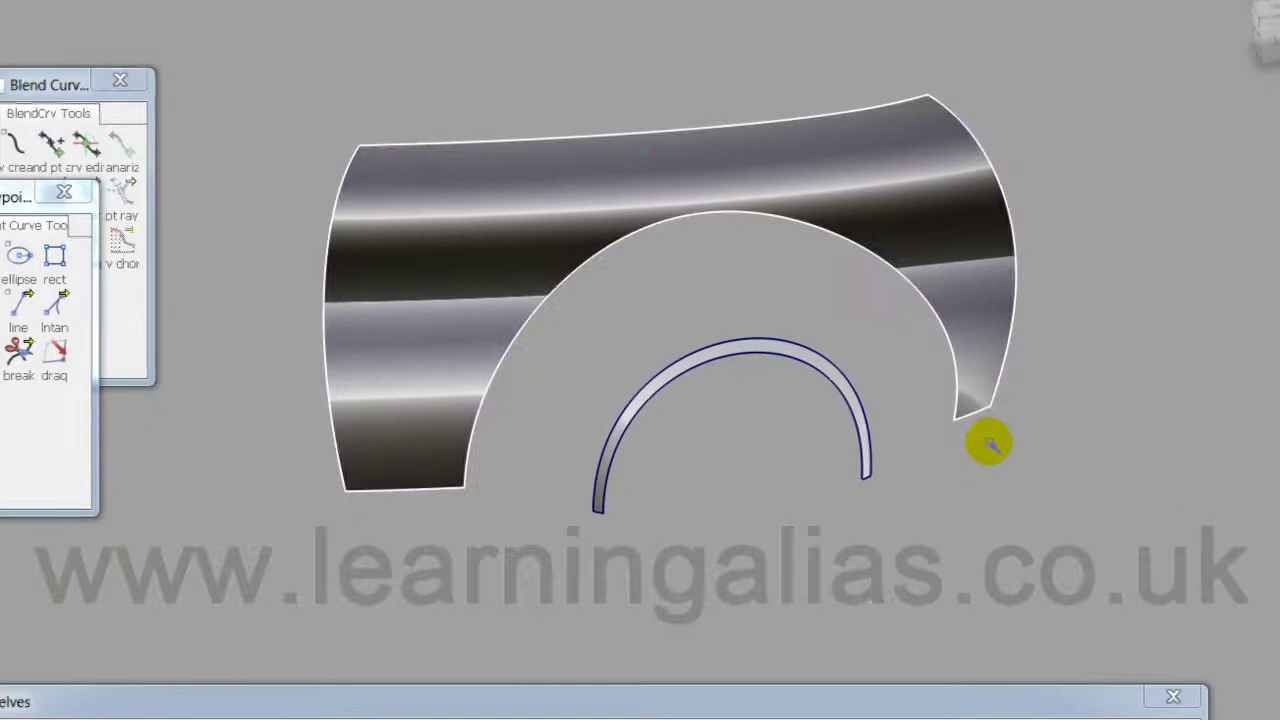
pyautogui.keyDown('ctrl'); pyautogui.keyDown('shift'); pyautogui.moveTo(967, 474); pyautogui.dragTo(1048, 475, button='right'); pyautogui.keyUp('shift'); pyautogui.keyUp('ctrl')
pyautogui.keyDown('alt'); pyautogui.keyDown('shift'); pyautogui.moveTo(1021, 467); pyautogui.dragTo(1275, 551); pyautogui.keyUp('shift'); pyautogui.keyUp('alt')
pyautogui.keyDown('alt'); pyautogui.keyDown('shift'); pyautogui.moveTo(891, 489); pyautogui.dragTo(957, 291); pyautogui.keyUp('shift'); pyautogui.keyUp('alt')
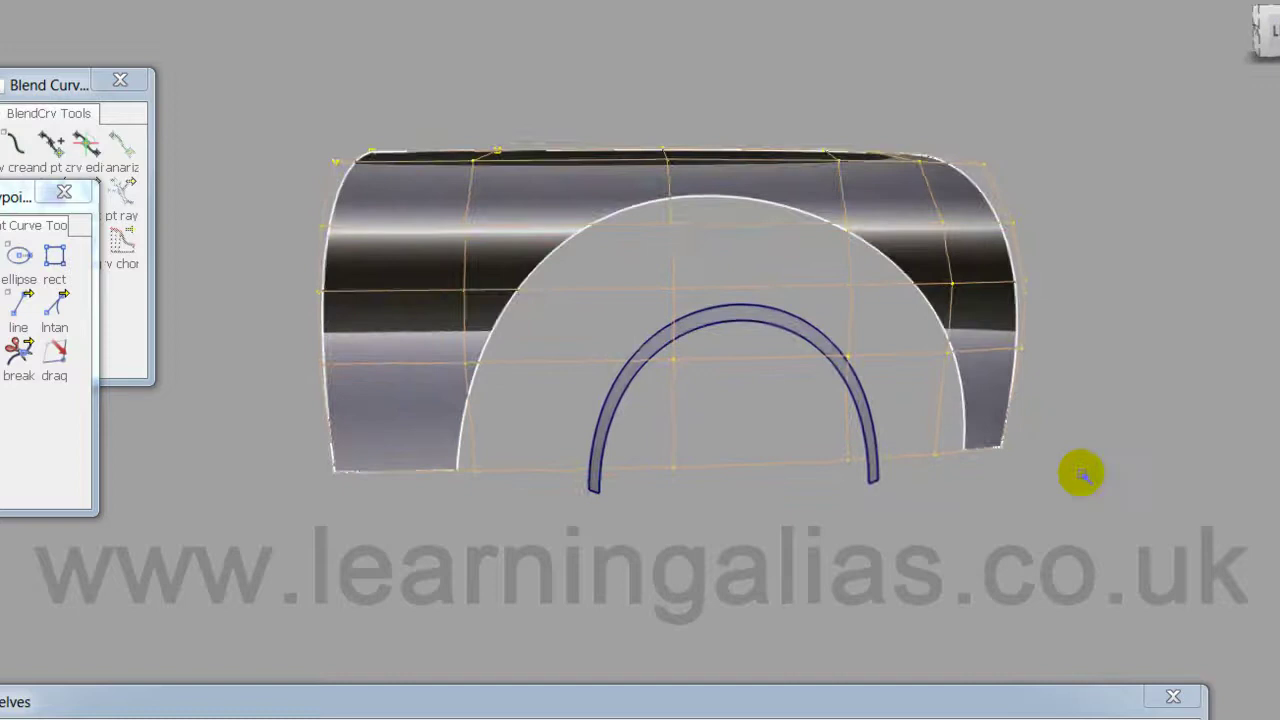
pyautogui.keyDown('alt'); pyautogui.keyDown('shift'); pyautogui.moveTo(1081, 474); pyautogui.dragTo(718, 570); pyautogui.keyUp('shift'); pyautogui.keyUp('alt')
pyautogui.keyDown('alt'); pyautogui.keyDown('shift'); pyautogui.moveTo(718, 570); pyautogui.dragTo(725, 575, button='middle'); pyautogui.keyUp('shift'); pyautogui.keyUp('alt')
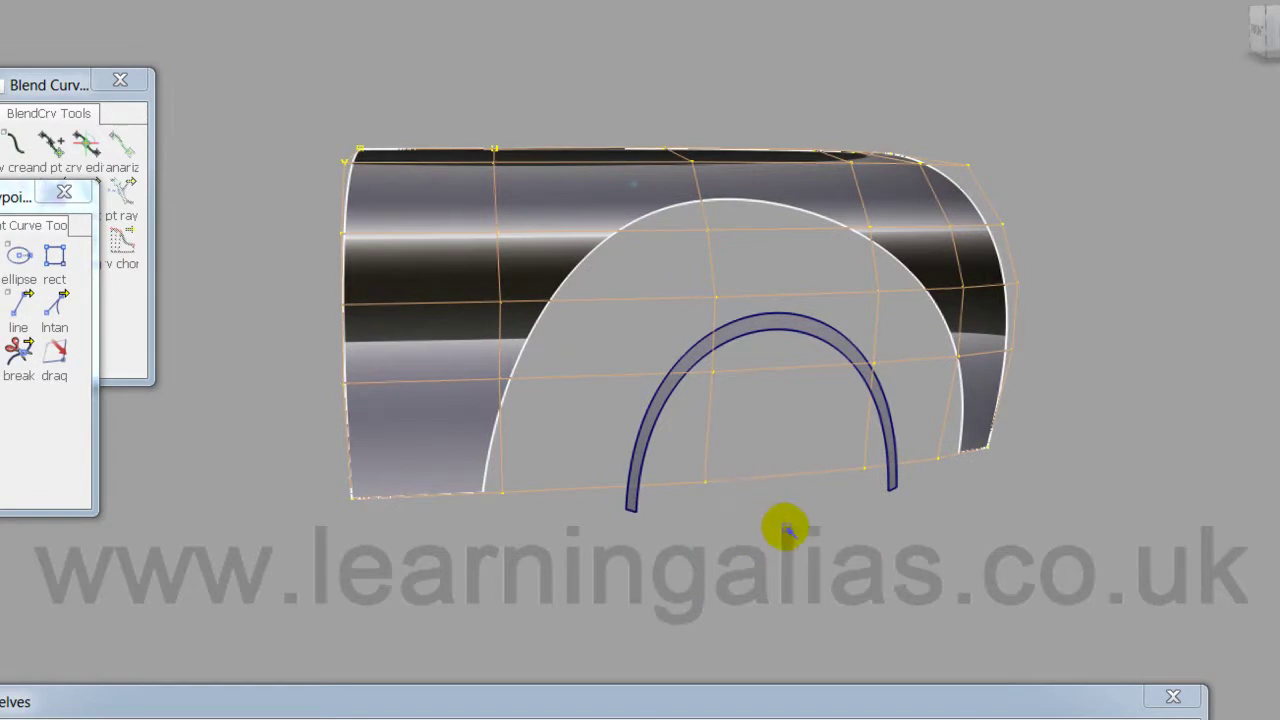
pyautogui.keyDown('alt'); pyautogui.keyDown('shift'); pyautogui.moveTo(1057, 211); pyautogui.dragTo(1066, 343); pyautogui.keyUp('shift'); pyautogui.keyUp('alt')
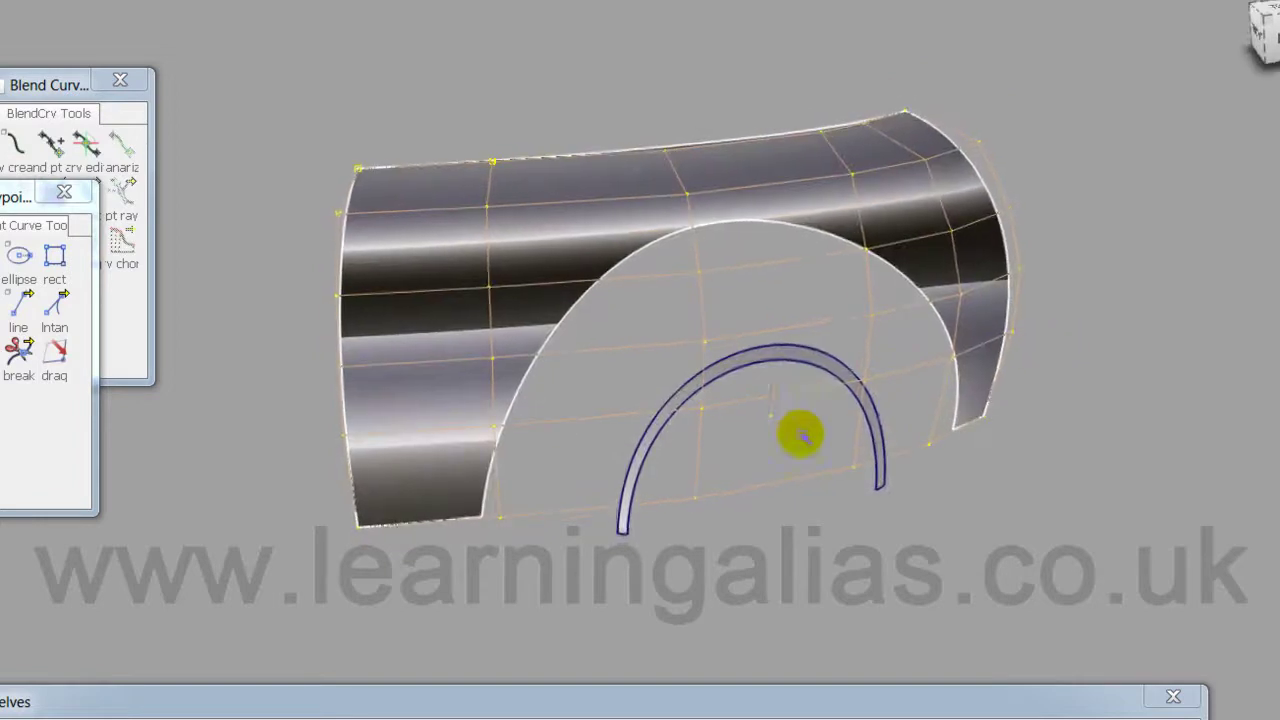
pyautogui.keyDown('alt'); pyautogui.keyDown('shift'); pyautogui.moveTo(801, 434); pyautogui.dragTo(714, 557); pyautogui.keyUp('shift'); pyautogui.keyUp('alt')
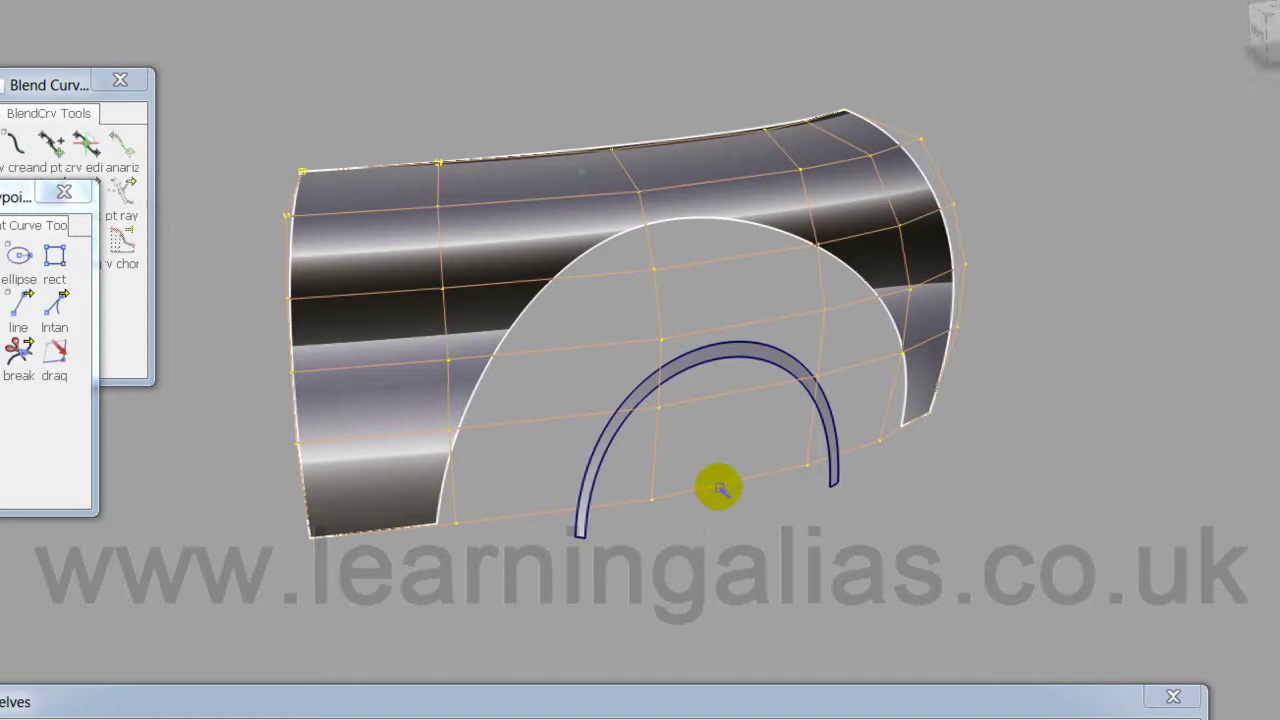
# Turn off shading and plot a curvature comb with Comb + Outline display on the fender's wheel-arch trim edge, increasing the sampling density.
pyautogui.click(1278, 480)
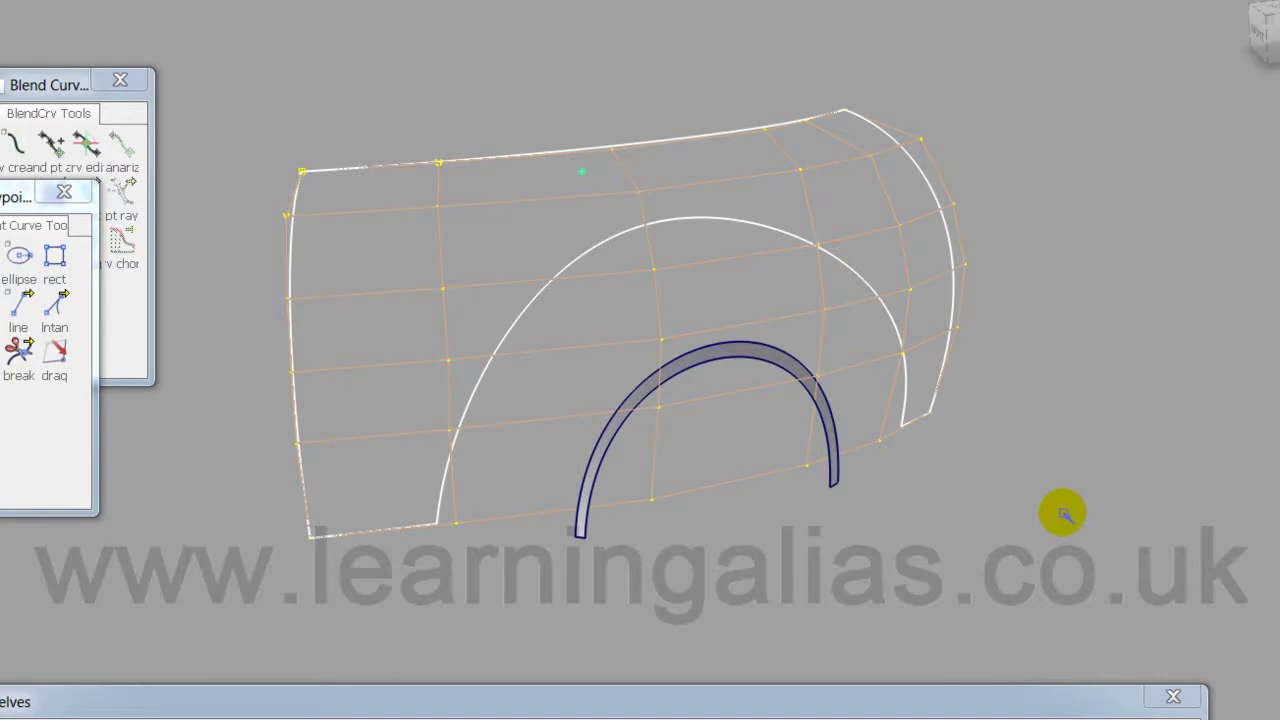
pyautogui.click(1063, 513)
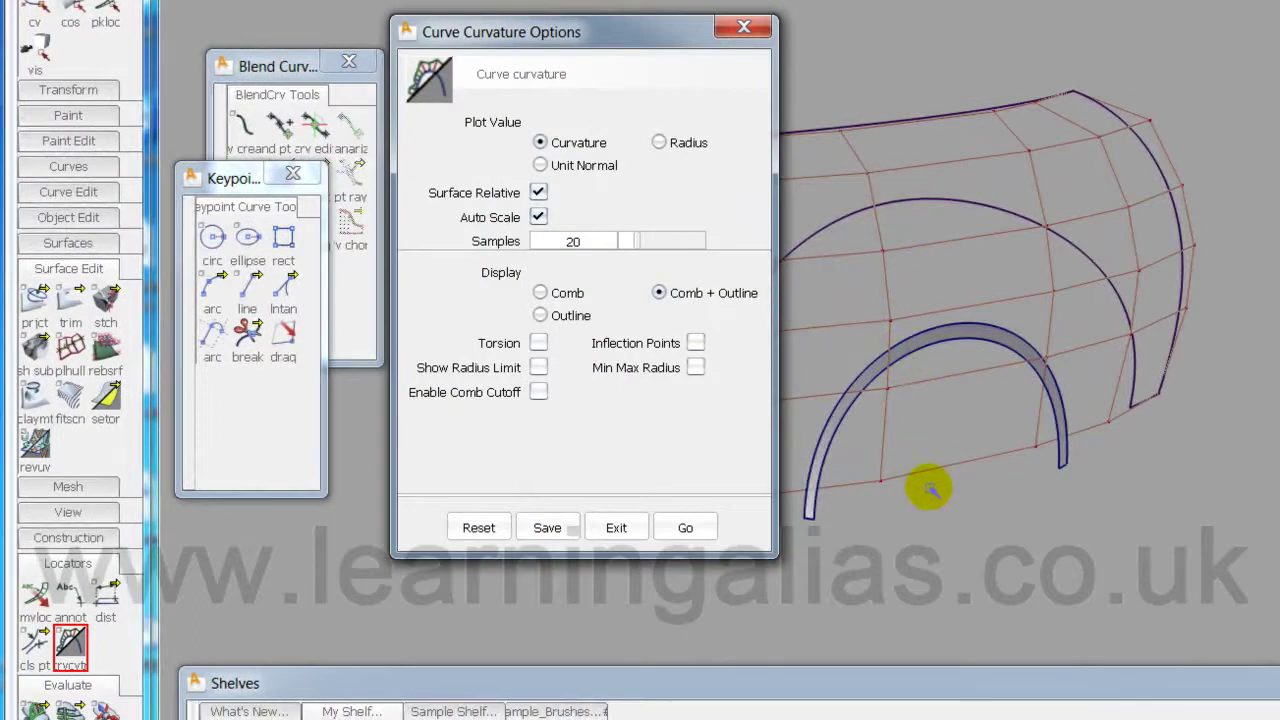
pyautogui.click(688, 528)
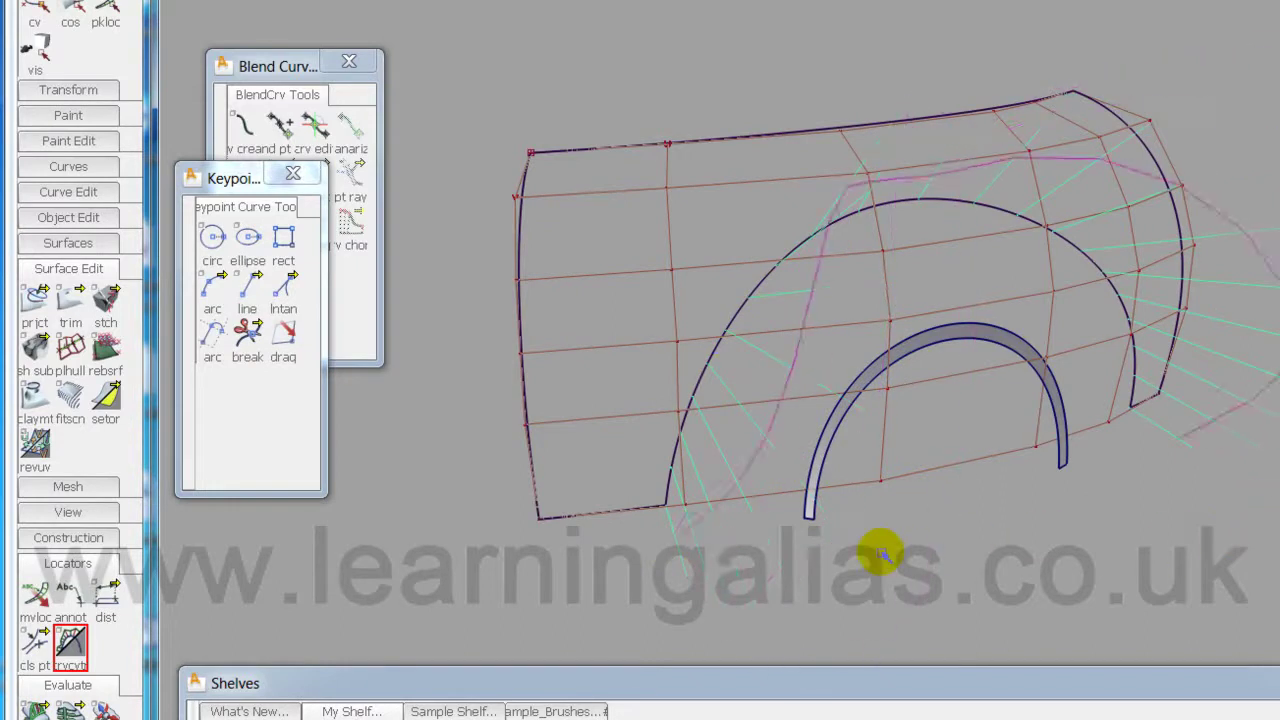
pyautogui.moveTo(882, 553); pyautogui.dragTo(1270, 630, button='middle')
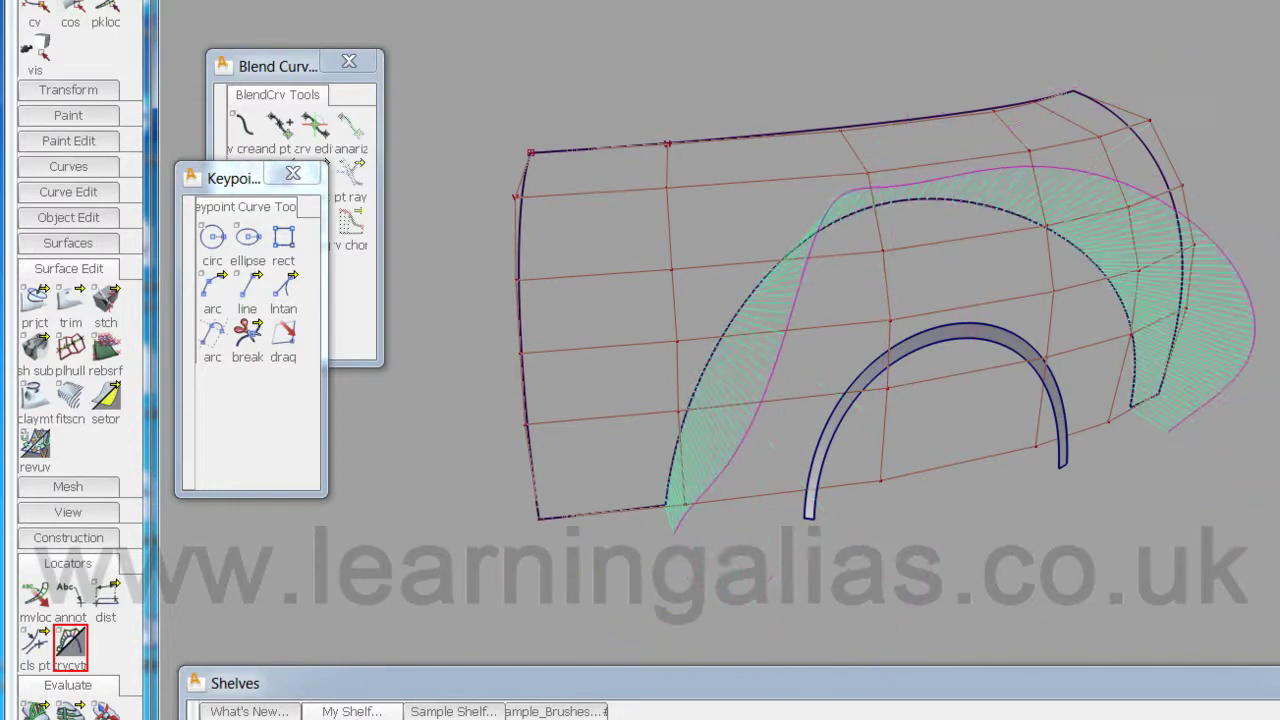
pyautogui.moveTo(600, 624); pyautogui.dragTo(1279, 625, button='middle')
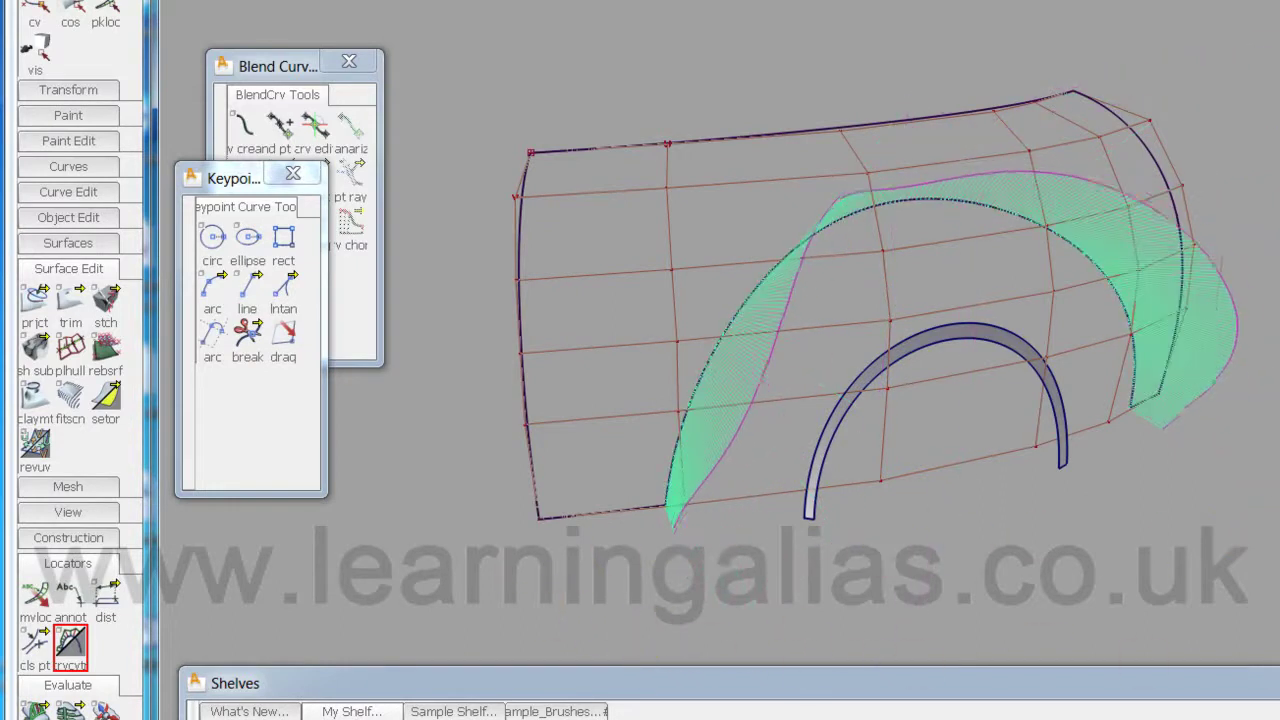
pyautogui.keyDown('alt'); pyautogui.keyDown('shift'); pyautogui.moveTo(1278, 172); pyautogui.dragTo(1064, 571); pyautogui.keyUp('shift'); pyautogui.keyUp('alt')
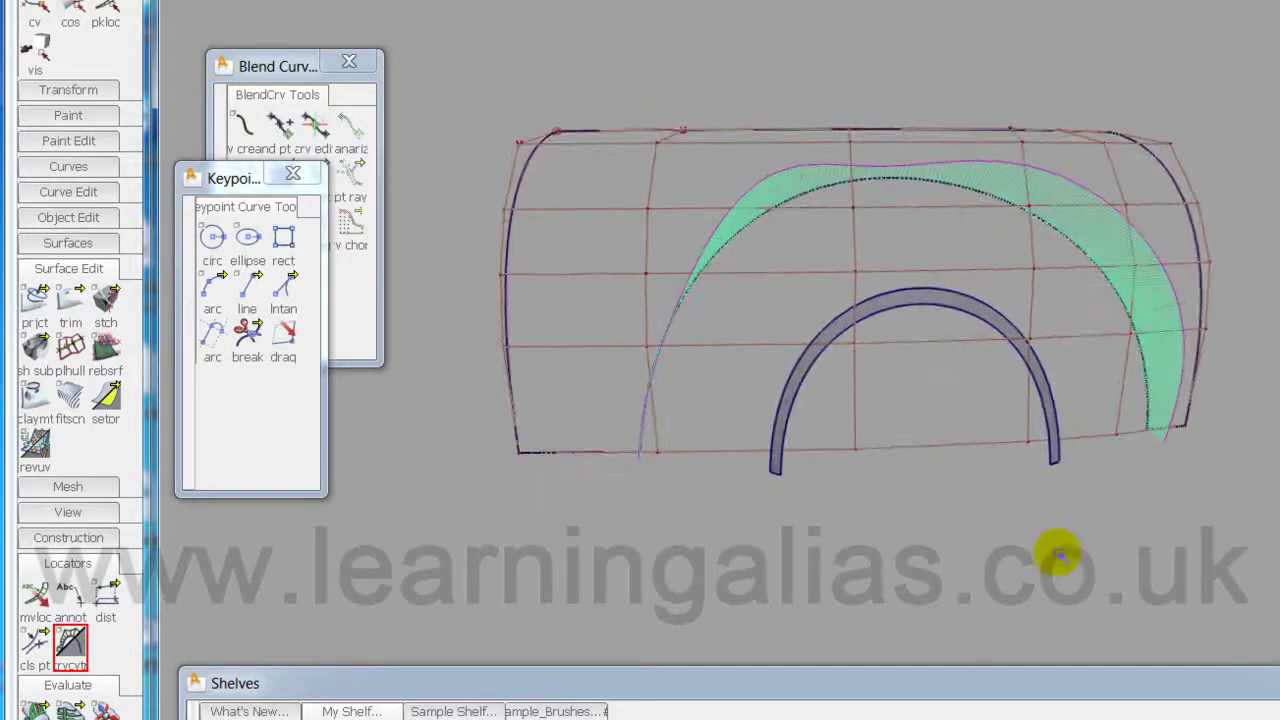
# Delete all locators and hide the fender panel's control vertices and hulls.
pyautogui.keyDown('ctrl'); pyautogui.keyDown('shift'); pyautogui.moveTo(1036, 534); pyautogui.dragTo(935, 510, button='middle'); pyautogui.keyUp('shift'); pyautogui.keyUp('ctrl')
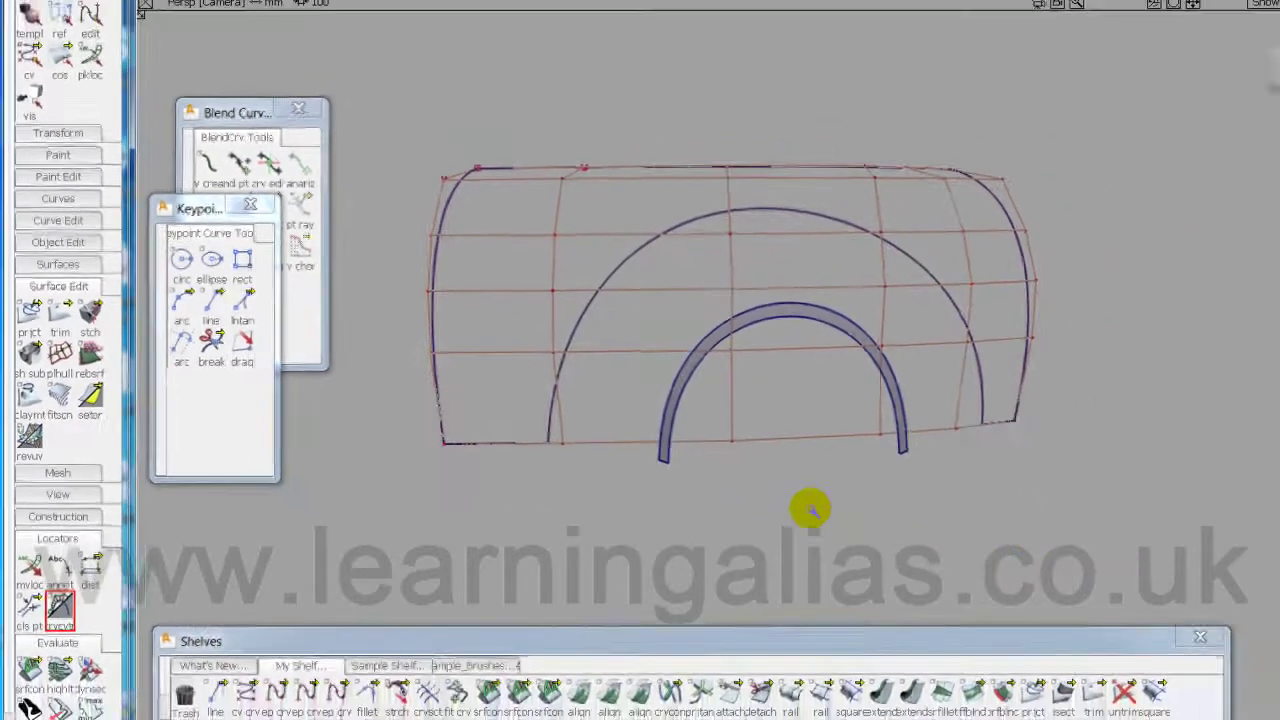
pyautogui.keyDown('ctrl'); pyautogui.keyDown('shift'); pyautogui.moveTo(908, 525); pyautogui.dragTo(876, 525, button='right'); pyautogui.keyUp('shift'); pyautogui.keyUp('ctrl')
pyautogui.keyDown('ctrl'); pyautogui.keyDown('shift'); pyautogui.moveTo(693, 497); pyautogui.dragTo(690, 497, button='right'); pyautogui.keyUp('shift'); pyautogui.keyUp('ctrl')
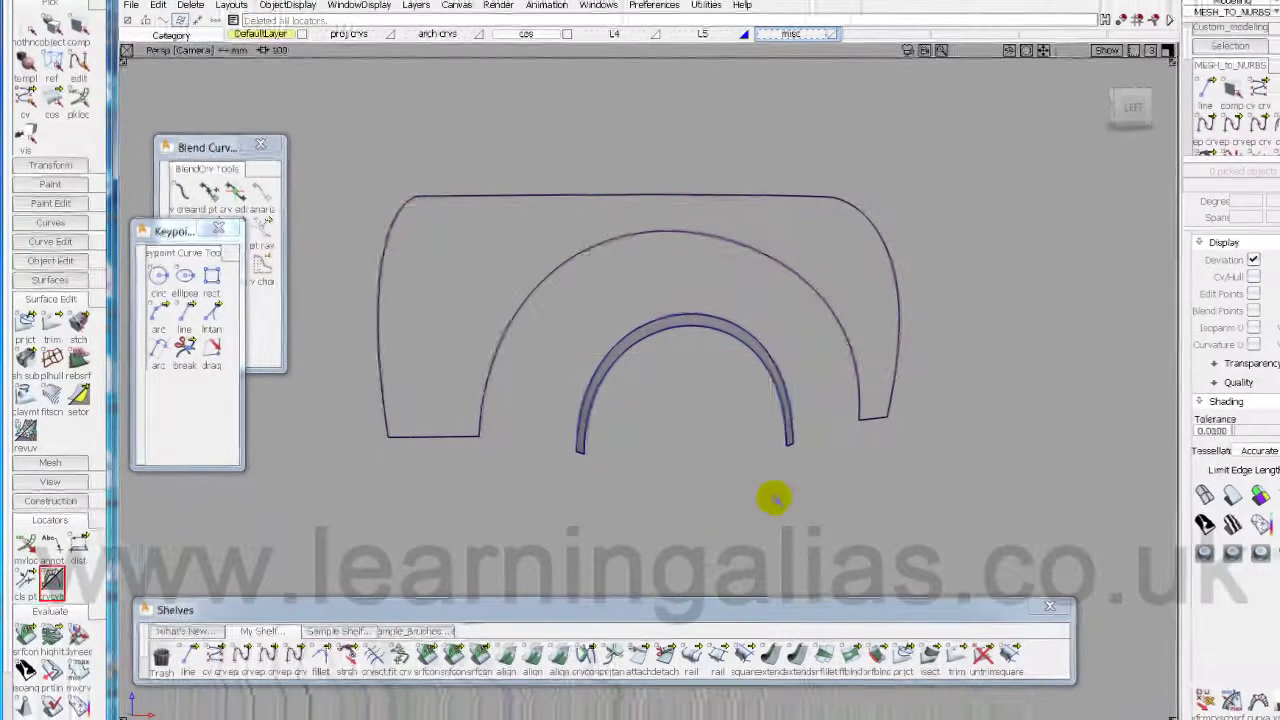
# Start a Freeform Blend with Side 2 continuity set to Tangent and expand its flow control and control options for review.
pyautogui.click(851, 655)
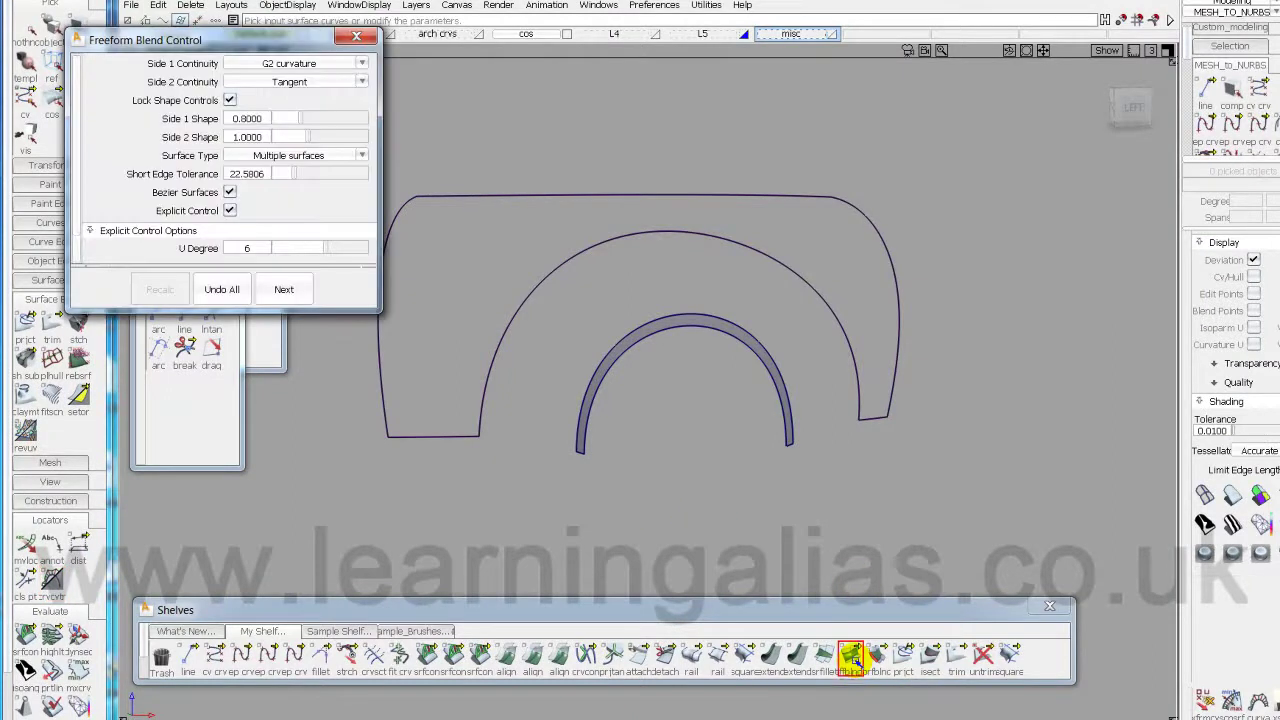
pyautogui.click(303, 82)
pyautogui.click(300, 108)
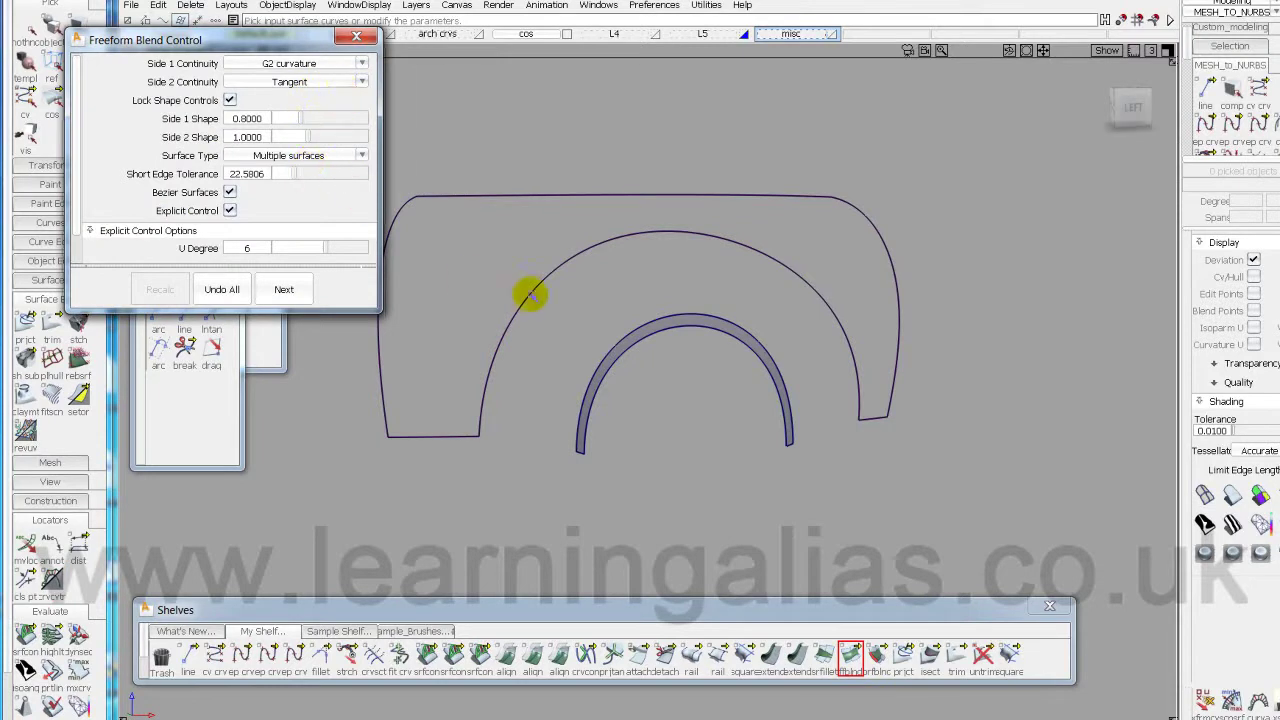
pyautogui.scroll(-1, 300, 144)
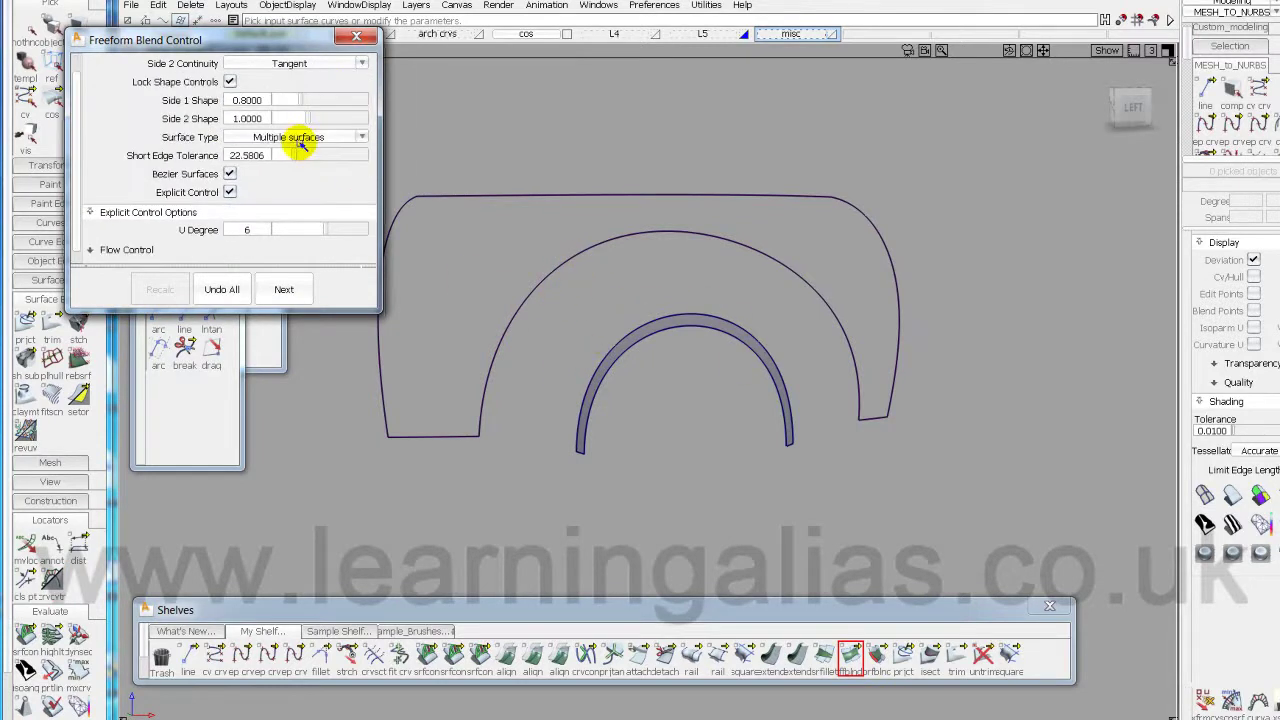
pyautogui.scroll(-1, 287, 163)
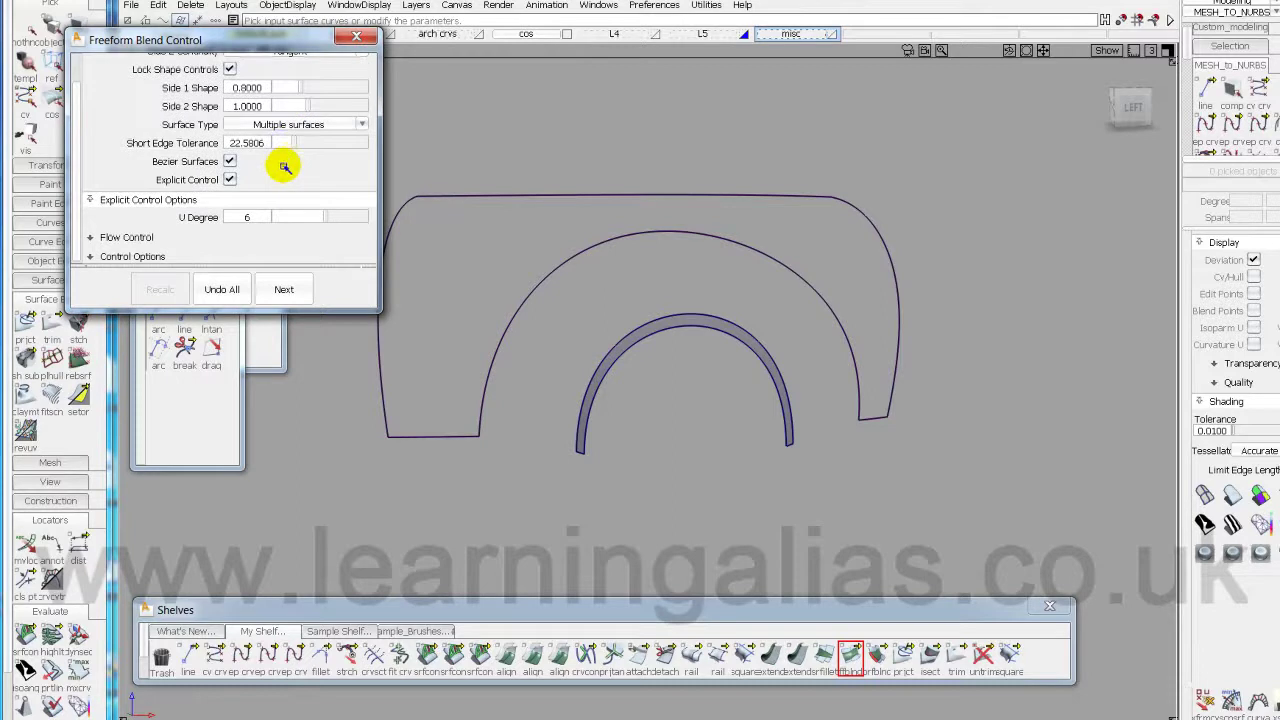
pyautogui.click(138, 236)
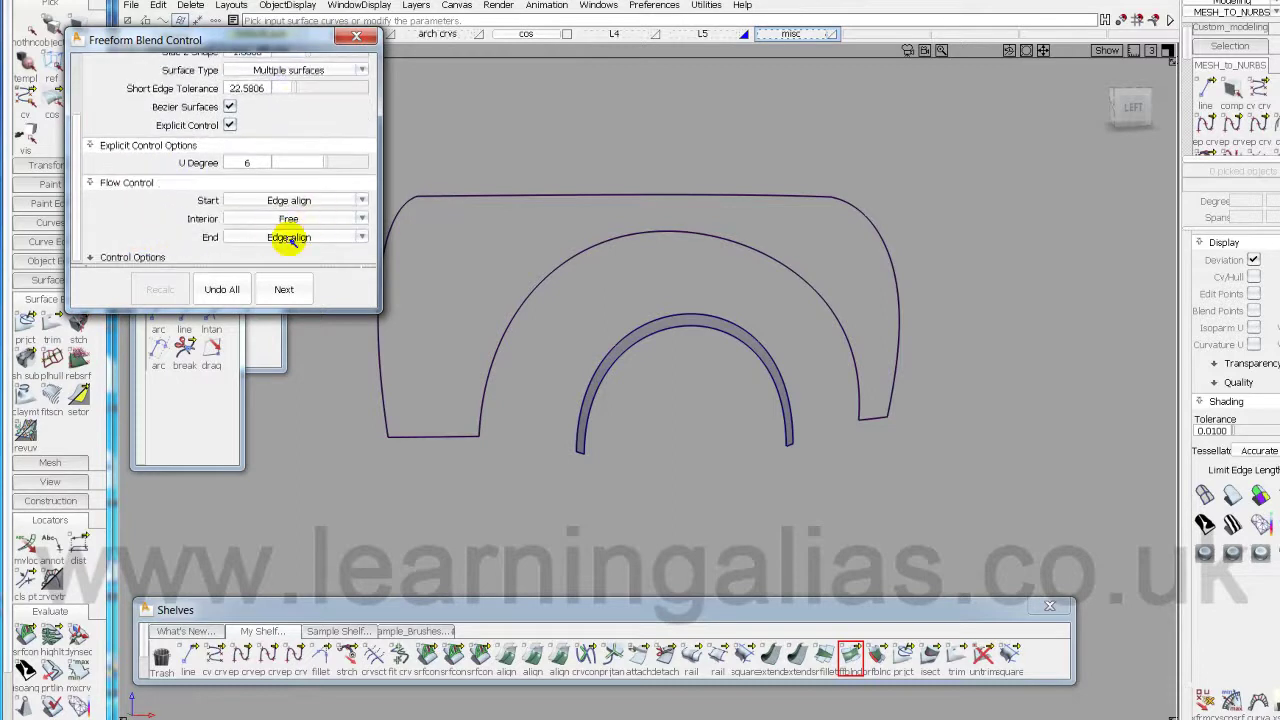
pyautogui.click(180, 255)
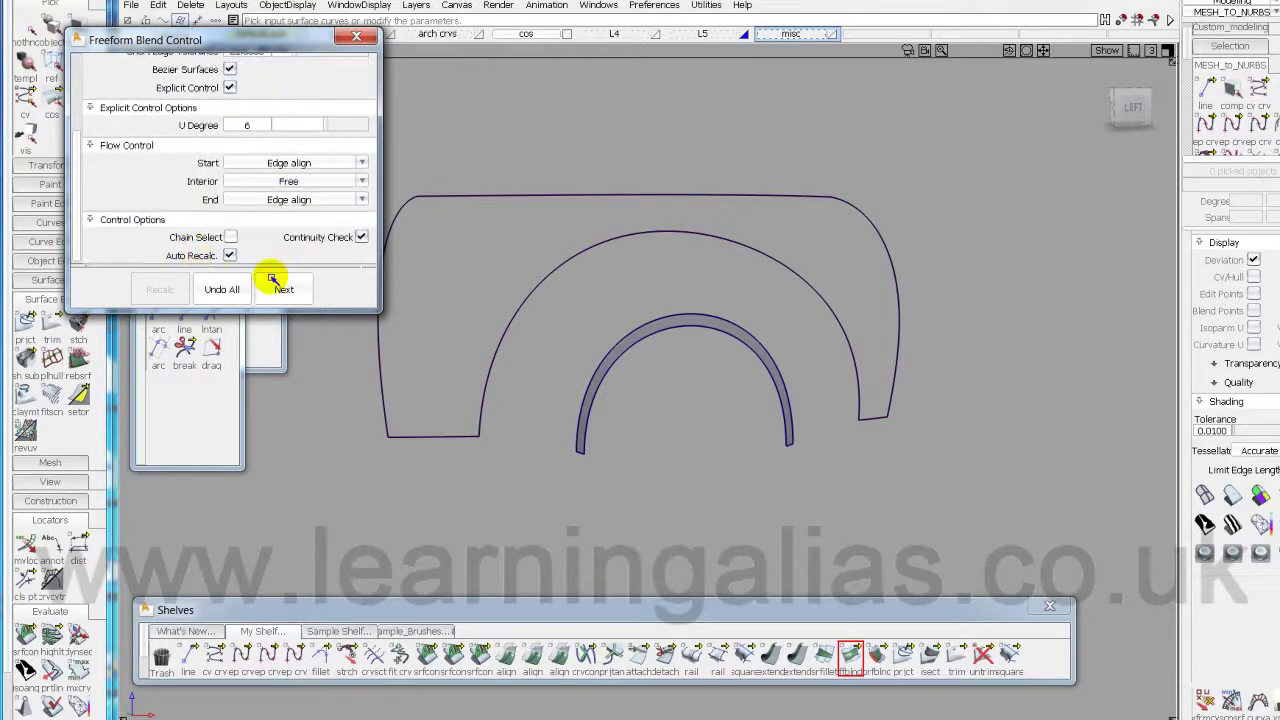
pyautogui.scroll(5, 286, 257)
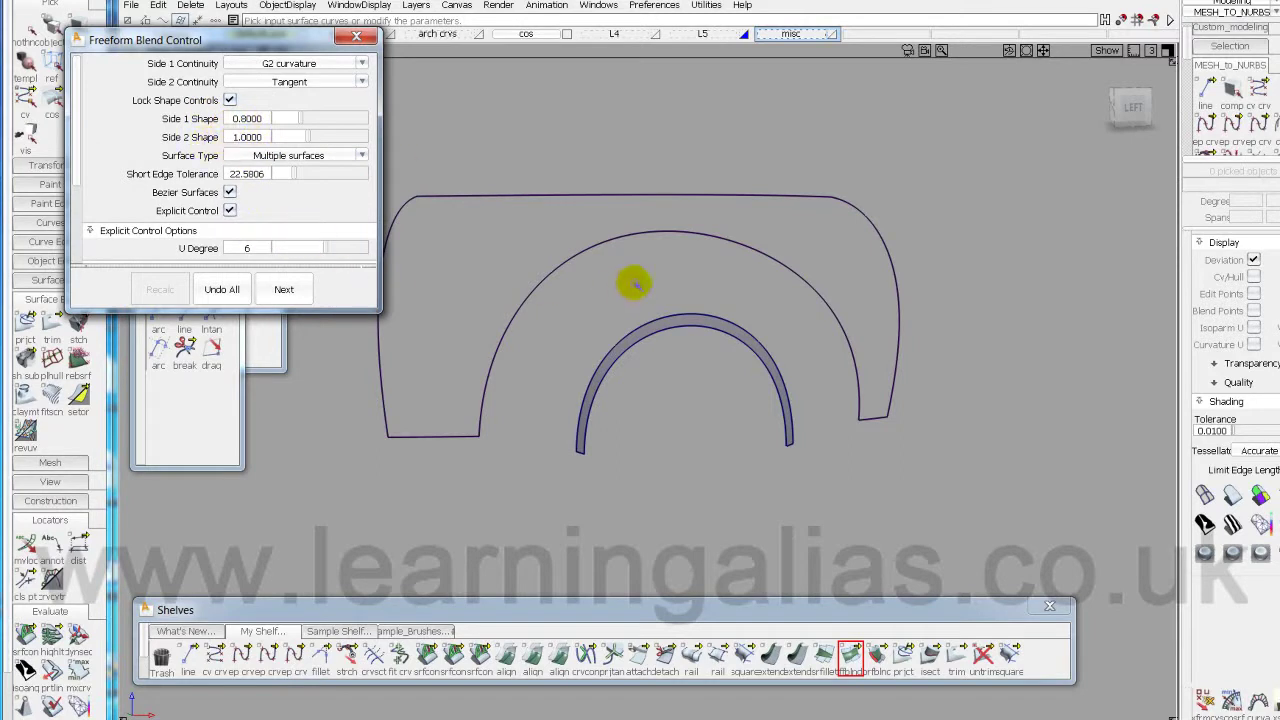
# Blend the fender's wheel-arch edge to the outer edge of the arch strip and display the blend shaded with its control vertices.
pyautogui.click(679, 231)
pyautogui.click(679, 318)
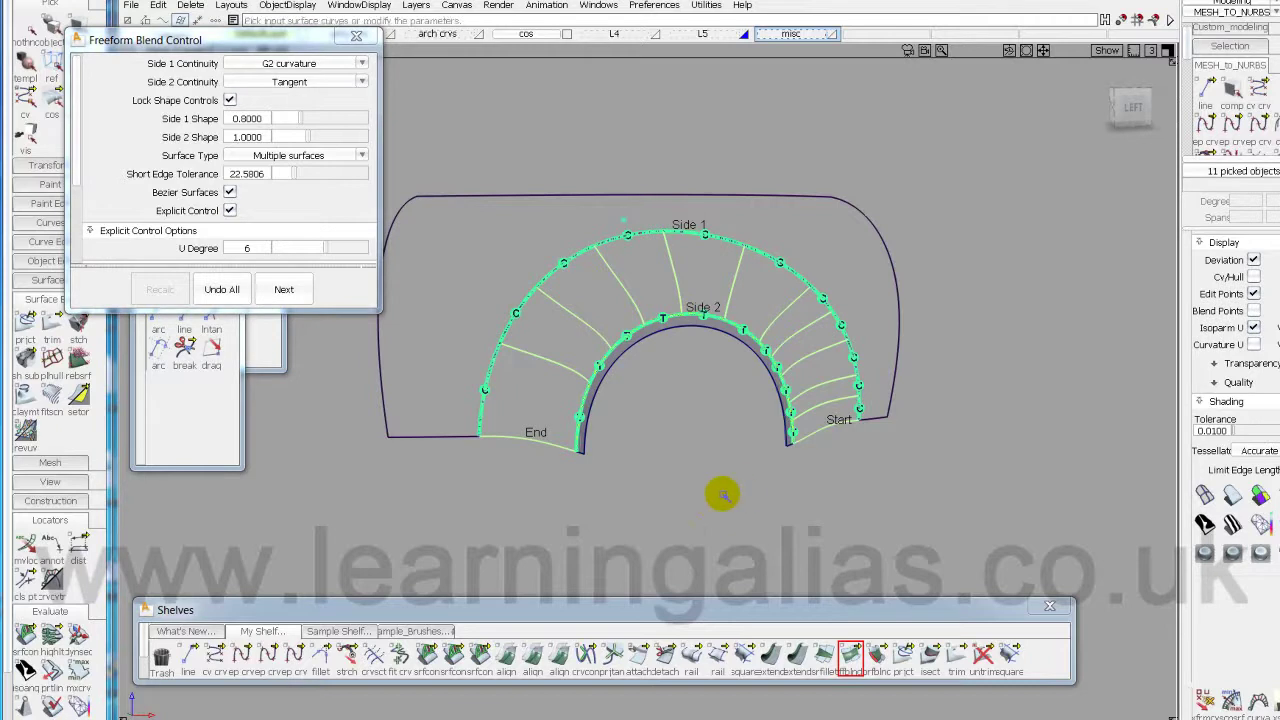
pyautogui.keyDown('alt'); pyautogui.keyDown('shift'); pyautogui.moveTo(820, 507); pyautogui.dragTo(743, 557); pyautogui.keyUp('shift'); pyautogui.keyUp('alt')
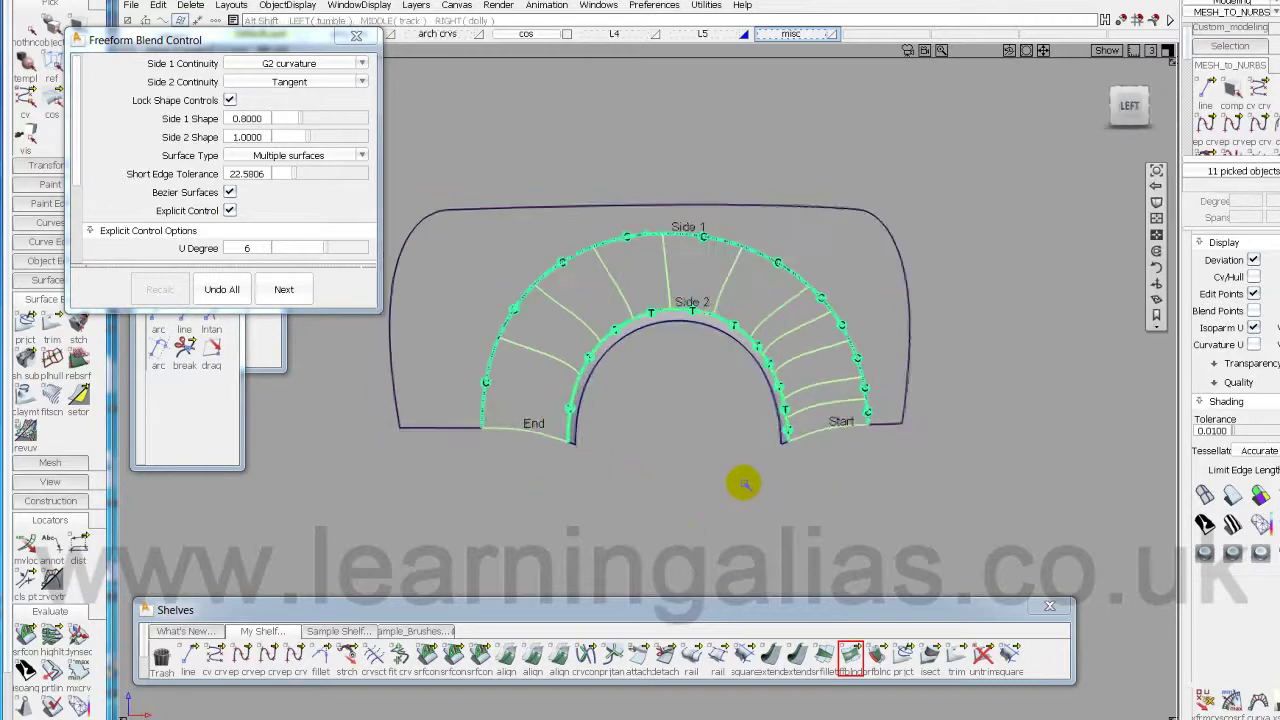
pyautogui.keyDown('ctrl'); pyautogui.keyDown('shift'); pyautogui.click(672, 489); pyautogui.keyUp('shift'); pyautogui.keyUp('ctrl')
pyautogui.click(716, 489)
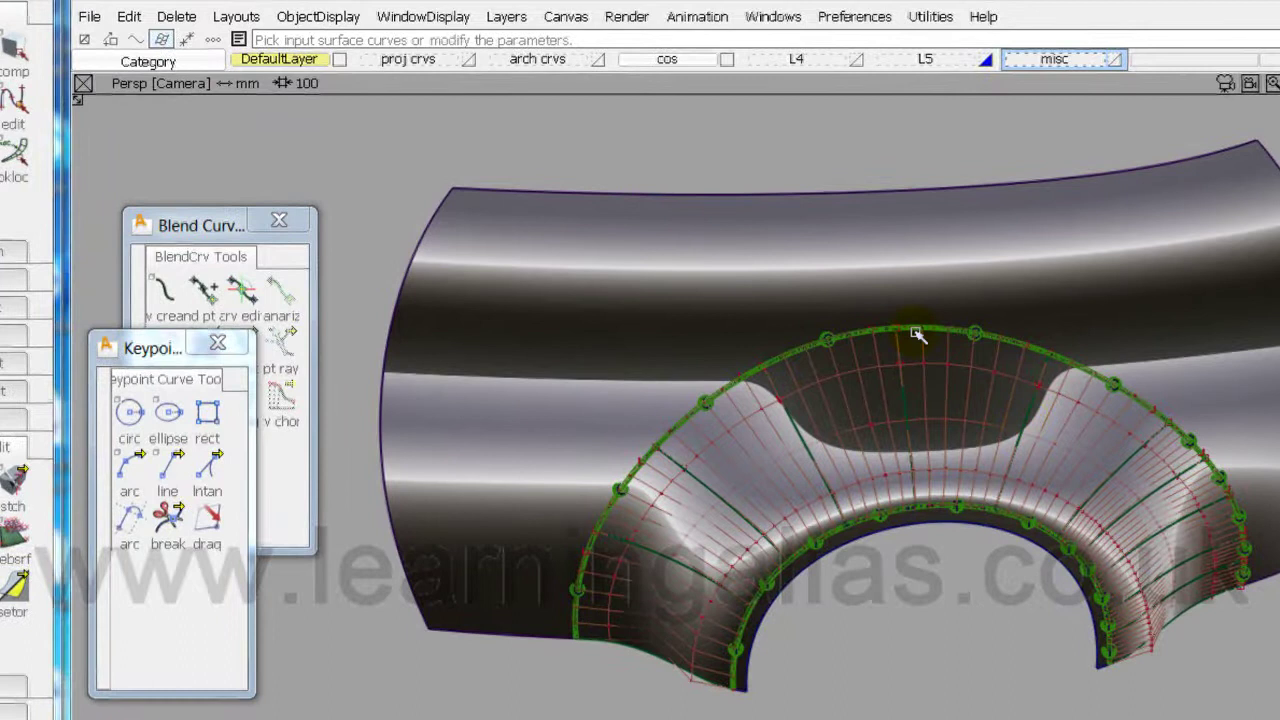
# Edit the blend surface's construction history and set its Side 1 continuity to G3 curvature.
pyautogui.keyDown('ctrl'); pyautogui.keyDown('shift'); pyautogui.moveTo(916, 334); pyautogui.dragTo(848, 420, button='right'); pyautogui.keyUp('shift'); pyautogui.keyUp('ctrl')
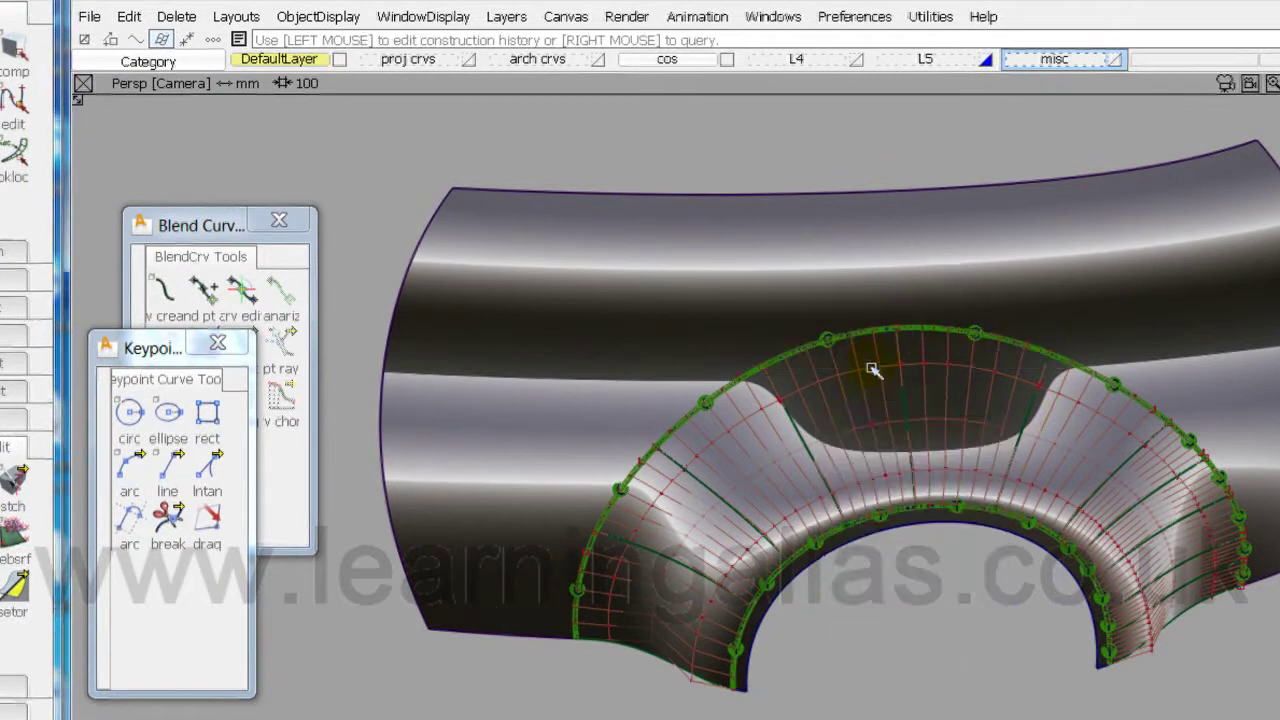
pyautogui.click(848, 363)
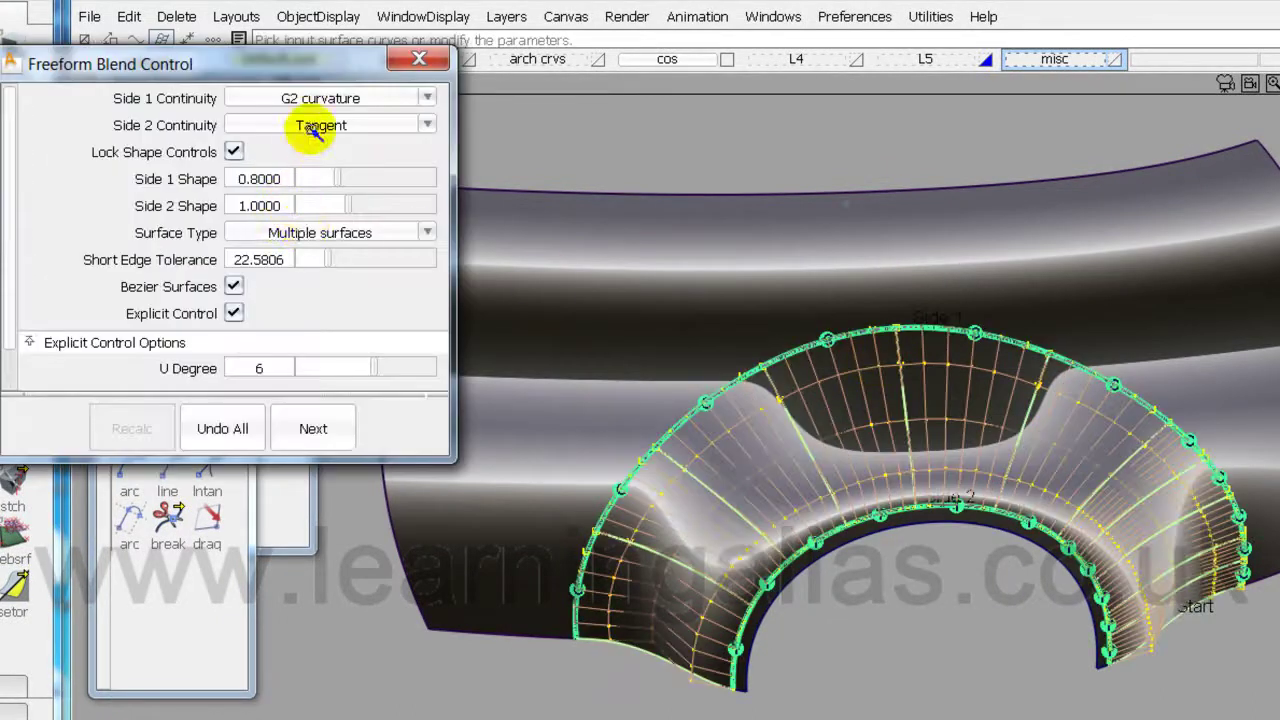
pyautogui.click(418, 98)
pyautogui.click(385, 184)
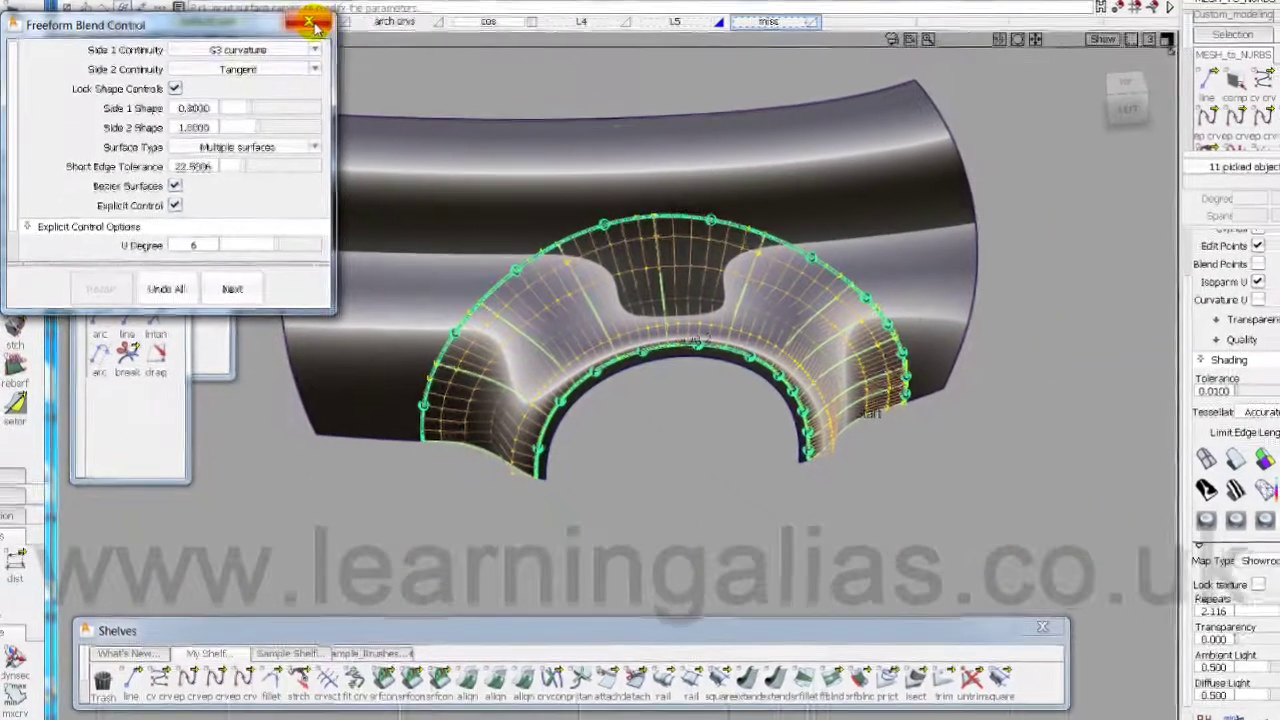
pyautogui.click(320, 24)
# Select the fender, blend and arch strip surfaces together, delete their construction history, and clear the selection.
pyautogui.click(790, 475)
pyautogui.keyDown('alt'); pyautogui.keyDown('shift'); pyautogui.moveTo(788, 475); pyautogui.dragTo(748, 438); pyautogui.keyUp('shift'); pyautogui.keyUp('alt')
pyautogui.moveTo(336, 168); pyautogui.dragTo(1080, 600)
pyautogui.hotkey('ctrl', 'h')
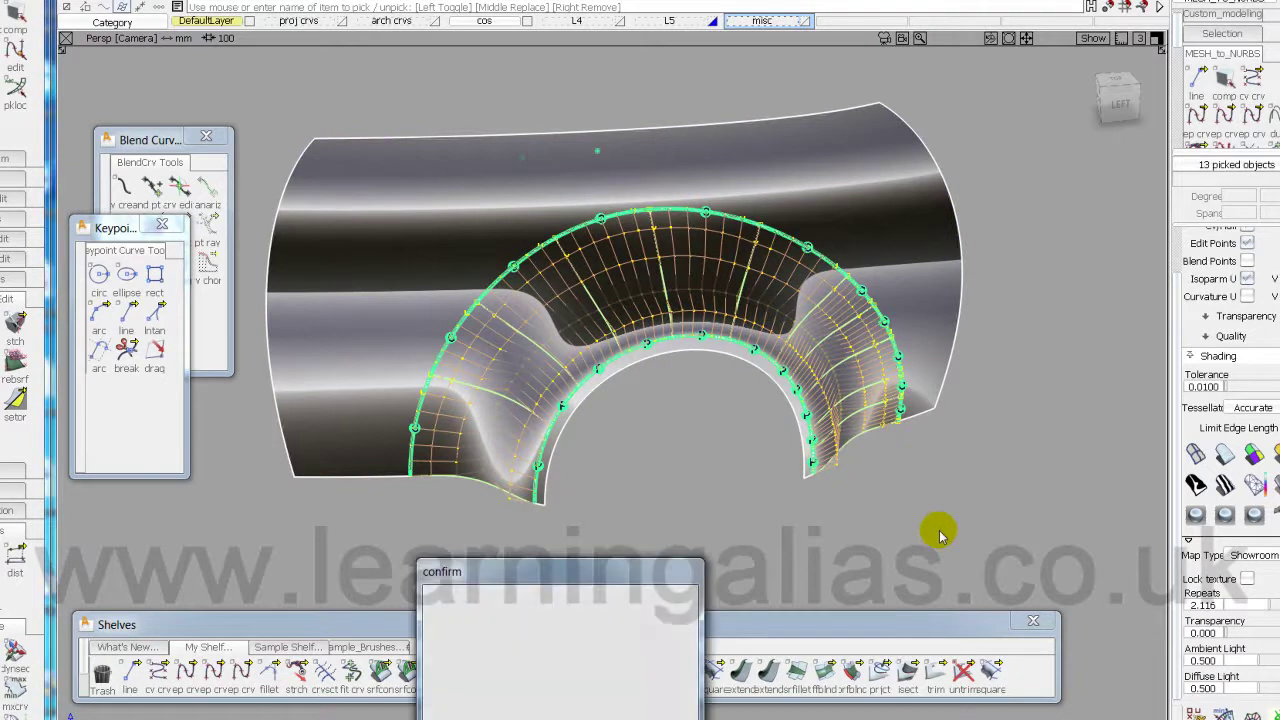
pyautogui.press('Return')
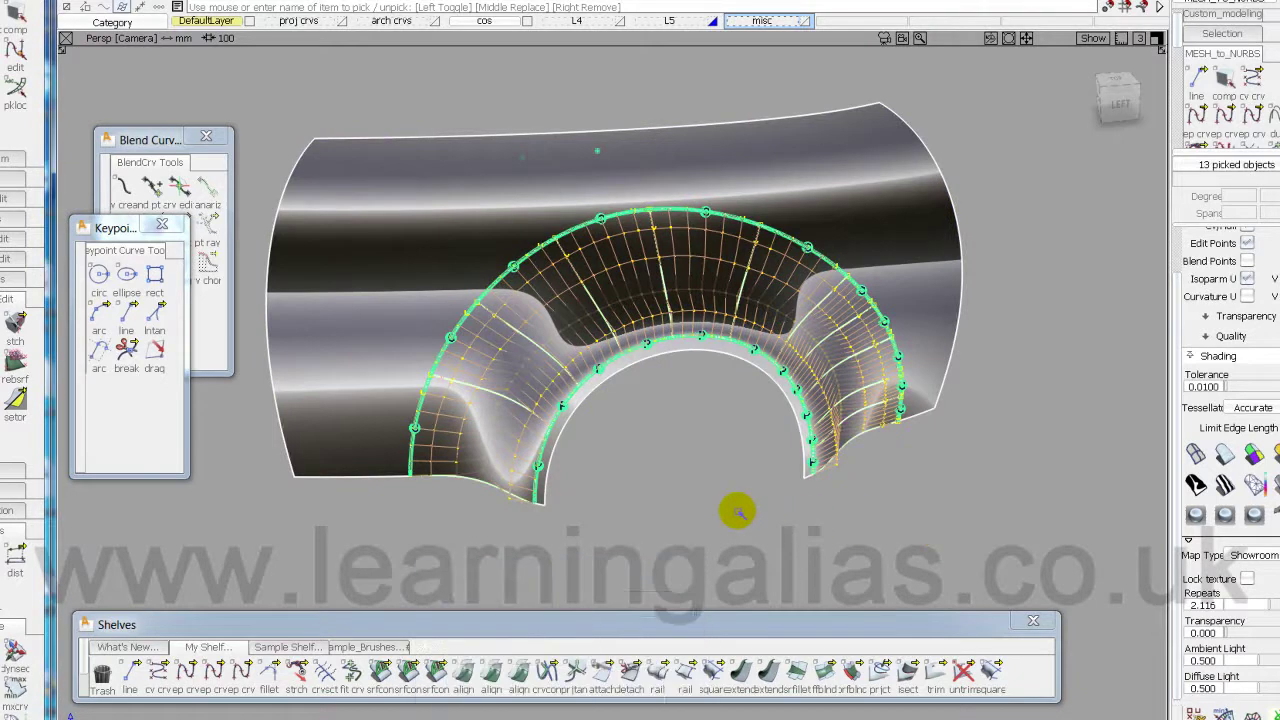
pyautogui.click(738, 512)
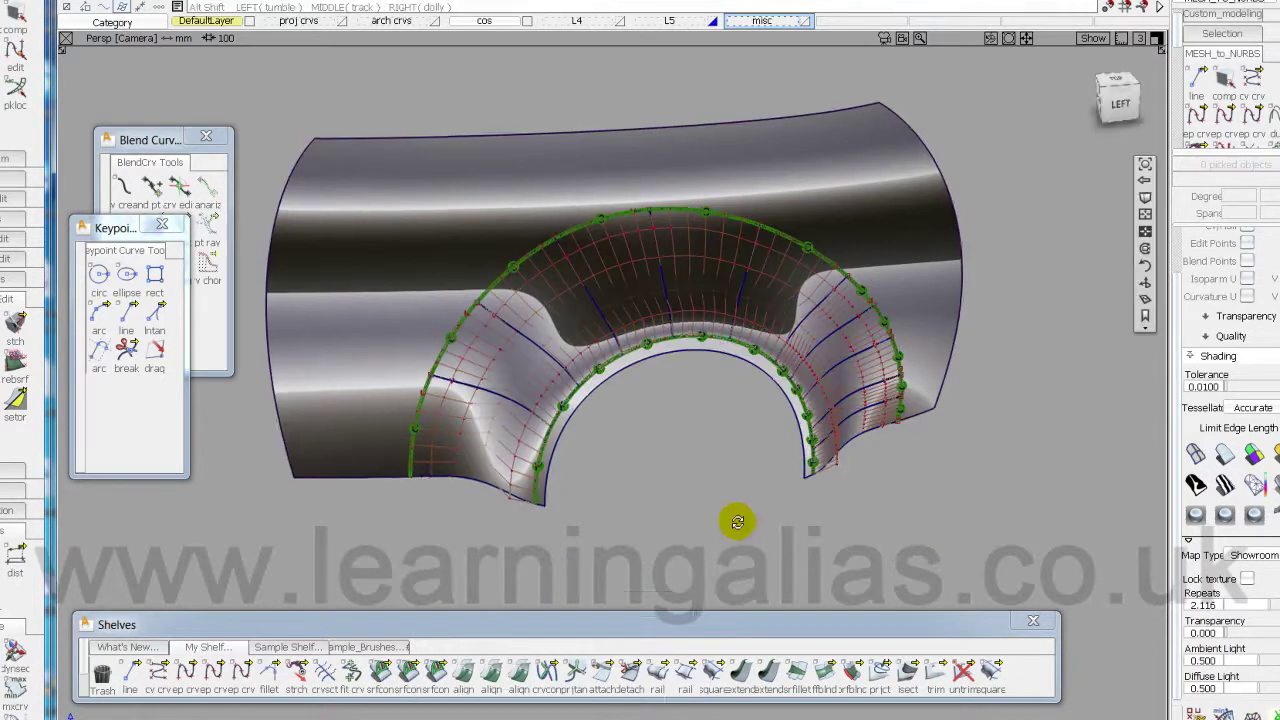
# Turn off surface shading and get a close wireframe view of the blend patches and their control vertices.
pyautogui.keyDown('alt'); pyautogui.keyDown('shift'); pyautogui.moveTo(736, 518); pyautogui.dragTo(888, 512); pyautogui.keyUp('shift'); pyautogui.keyUp('alt')
pyautogui.keyDown('alt'); pyautogui.keyDown('shift'); pyautogui.moveTo(888, 512); pyautogui.dragTo(859, 455, button='middle'); pyautogui.keyUp('shift'); pyautogui.keyUp('alt')
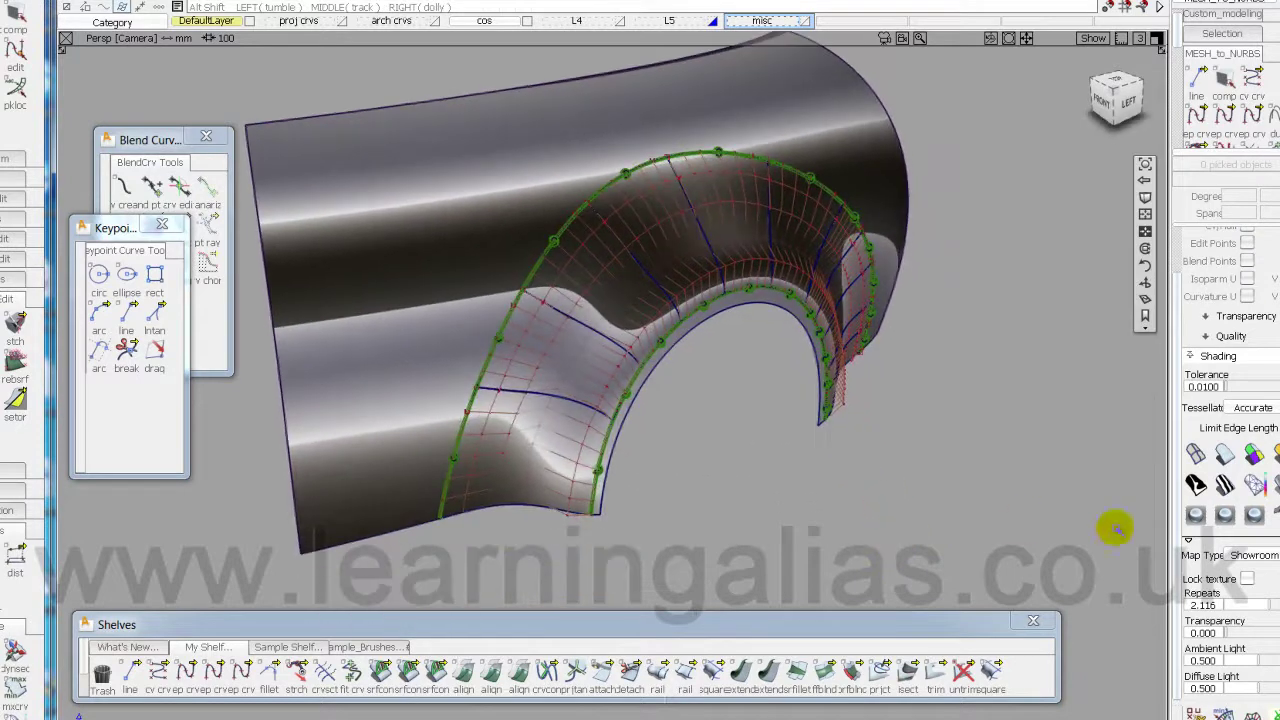
pyautogui.click(1199, 457)
pyautogui.keyDown('alt'); pyautogui.keyDown('shift'); pyautogui.moveTo(823, 562); pyautogui.dragTo(894, 549, button='right'); pyautogui.keyUp('shift'); pyautogui.keyUp('alt')
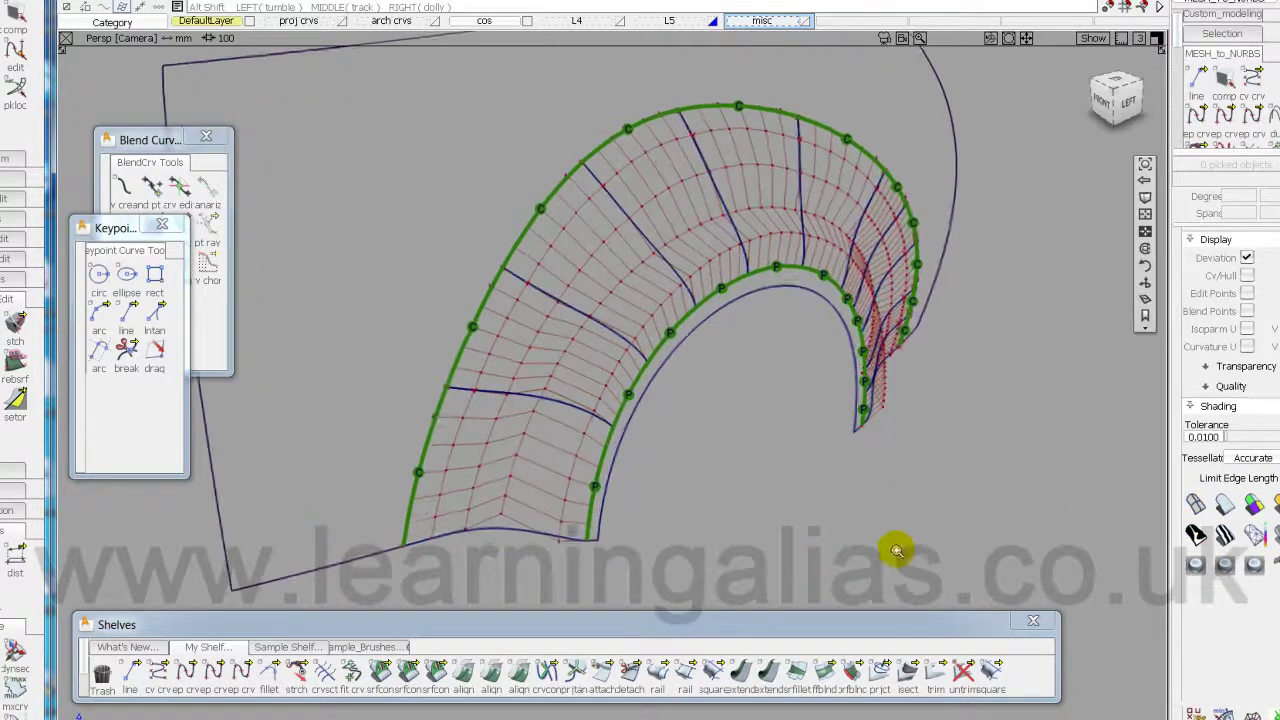
pyautogui.keyDown('alt'); pyautogui.keyDown('shift'); pyautogui.moveTo(894, 549); pyautogui.dragTo(749, 497); pyautogui.keyUp('shift'); pyautogui.keyUp('alt')
# Start Transform CV in NUV mode and select the CV row nearest the arch strip on the first three blend patches.
pyautogui.hotkey('ctrl', 't')
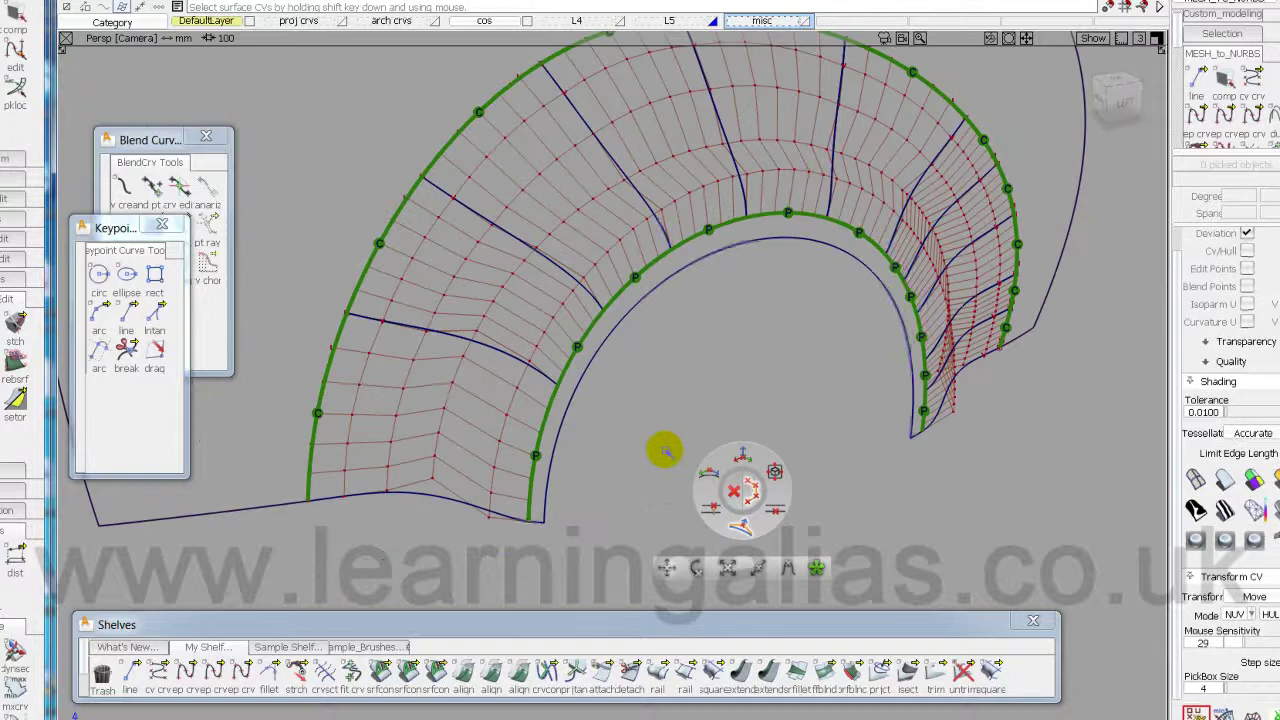
pyautogui.click(660, 460)
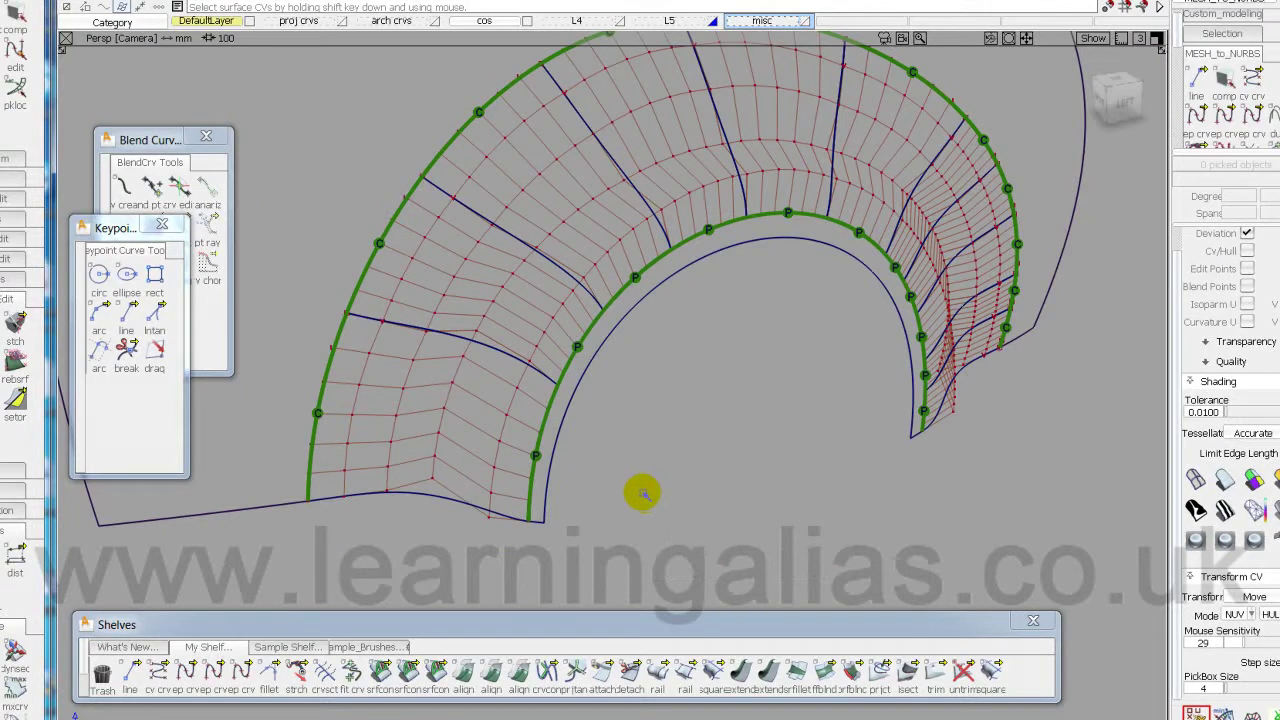
pyautogui.click(641, 491)
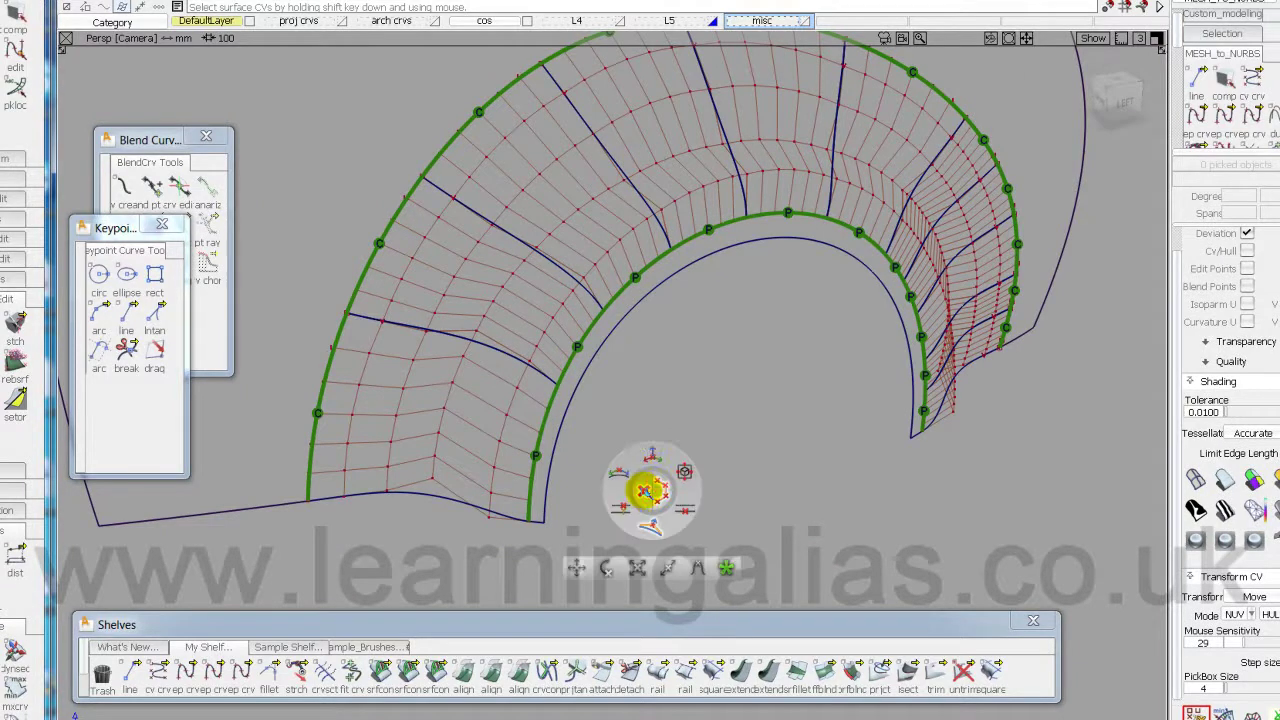
pyautogui.click(772, 322)
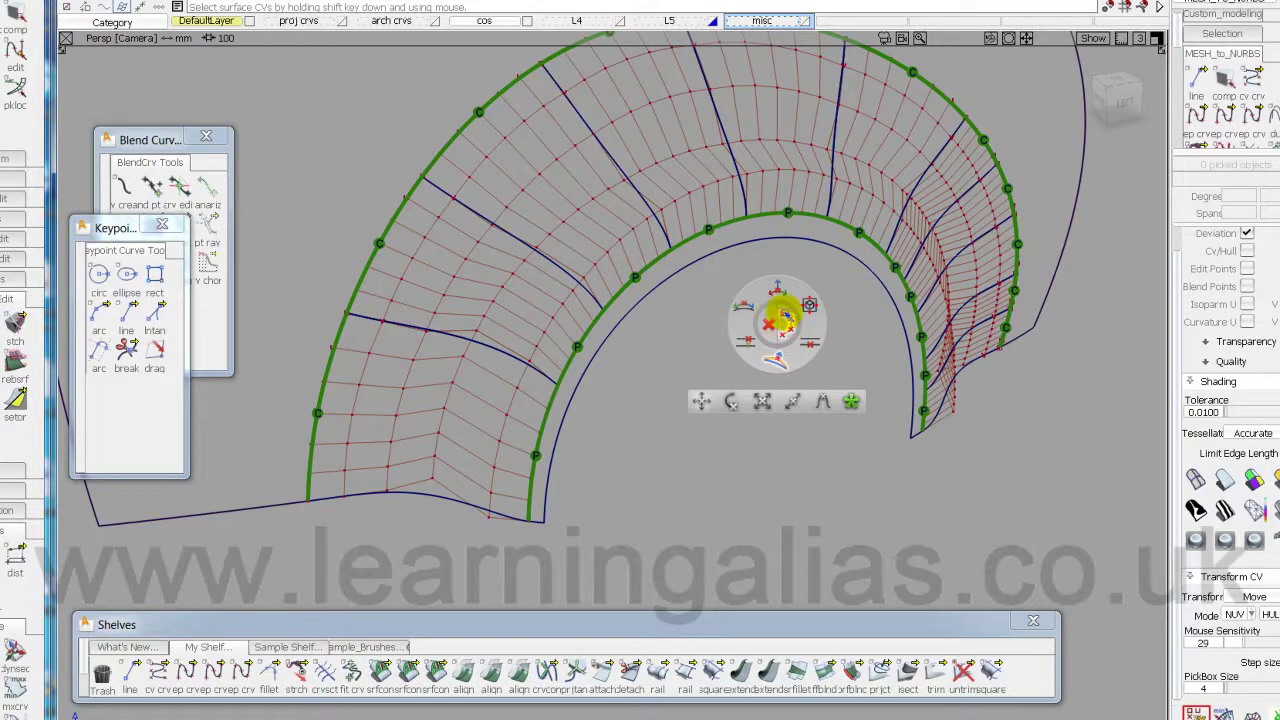
pyautogui.click(550, 450)
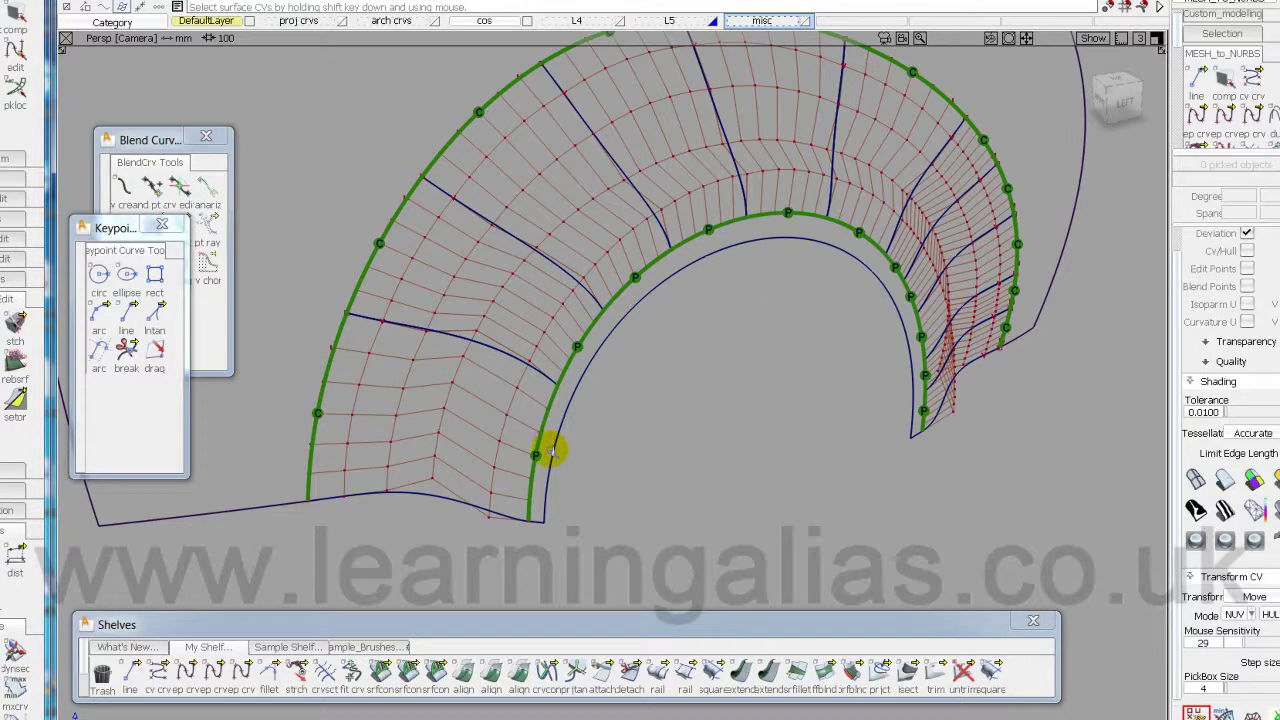
pyautogui.click(498, 430)
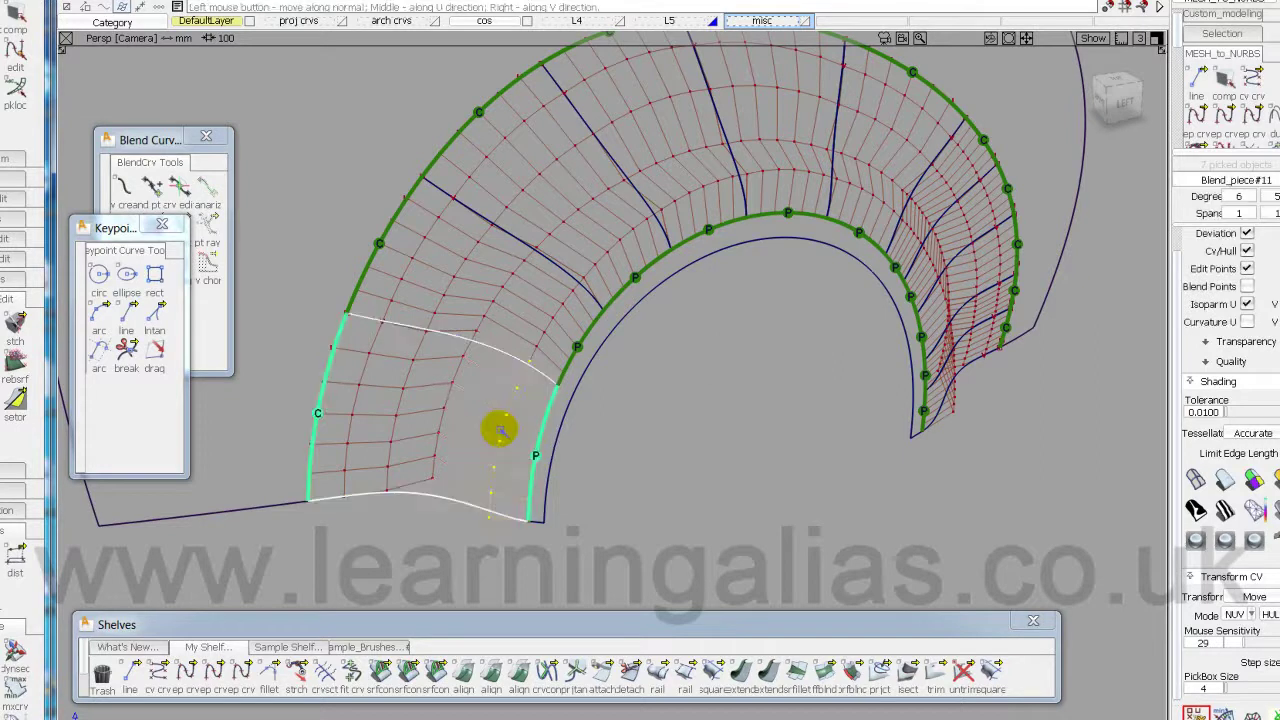
pyautogui.keyDown('shift'); pyautogui.click(553, 315); pyautogui.keyUp('shift')
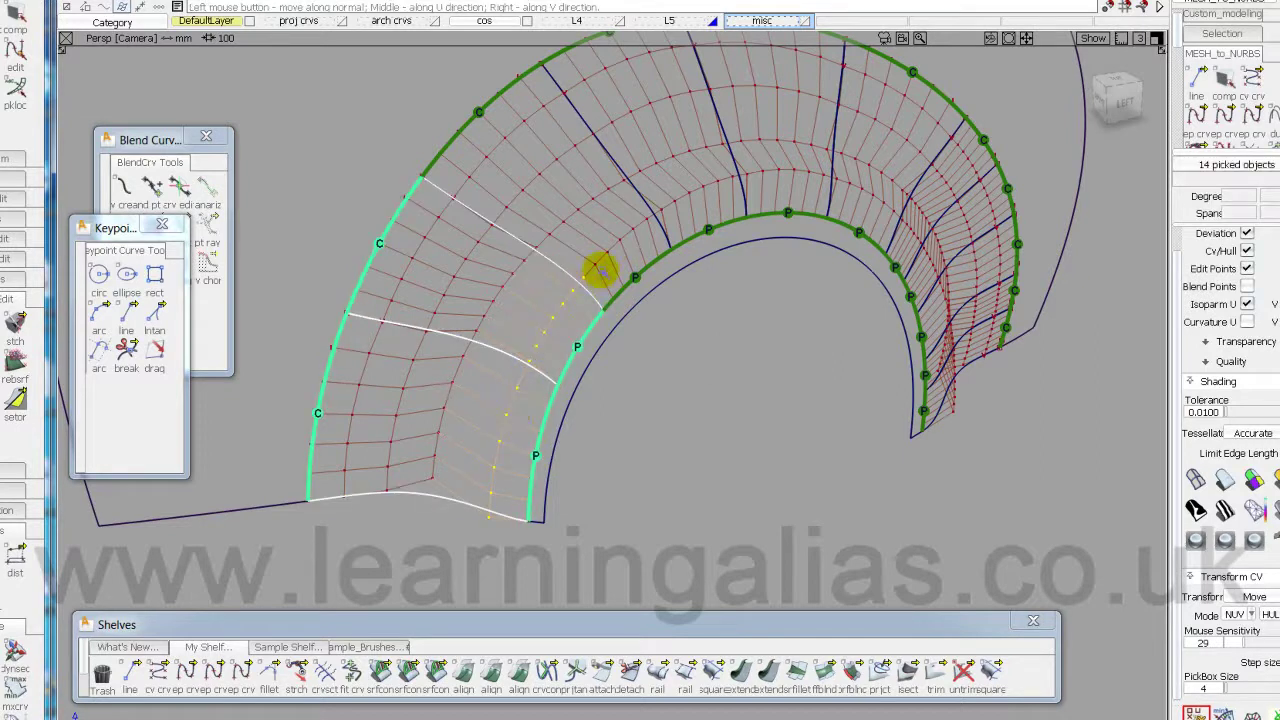
pyautogui.keyDown('shift'); pyautogui.click(624, 236); pyautogui.keyUp('shift')
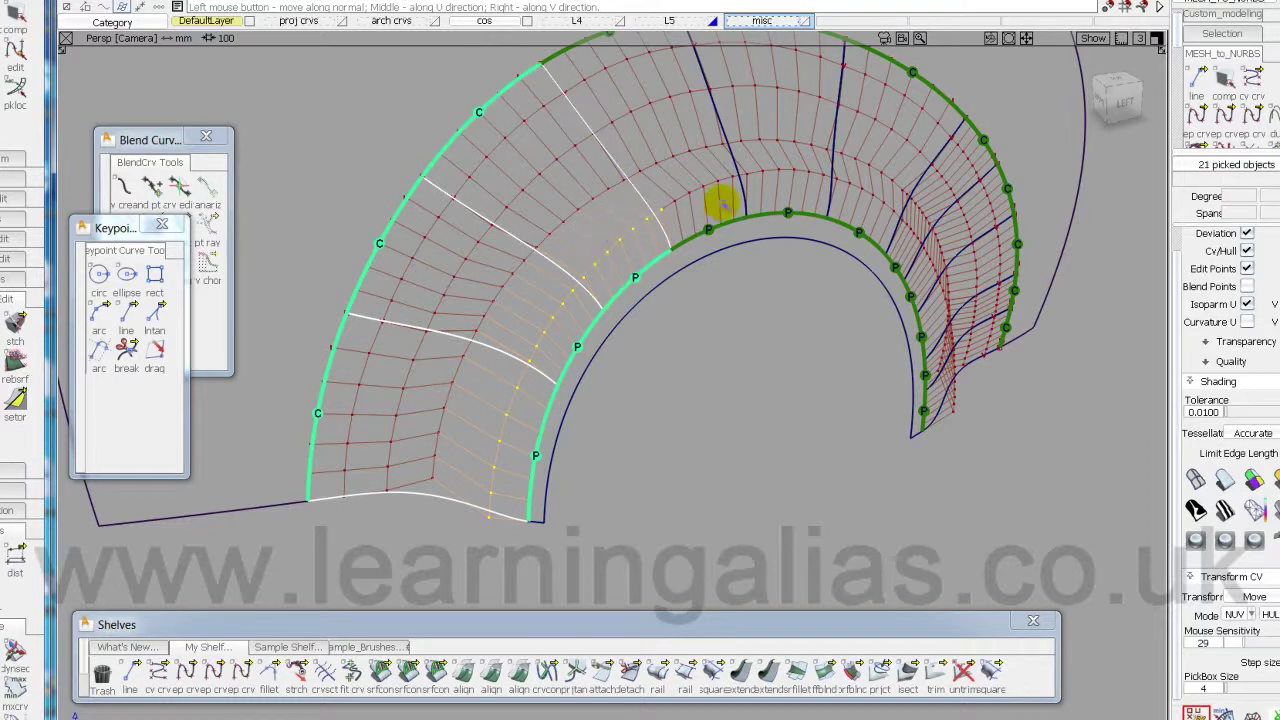
# Add the matching CV row nearest the arch strip on all remaining blend patches to the selection.
pyautogui.keyDown('alt'); pyautogui.keyDown('shift'); pyautogui.moveTo(817, 417); pyautogui.dragTo(637, 517, button='middle'); pyautogui.keyUp('shift'); pyautogui.keyUp('alt')
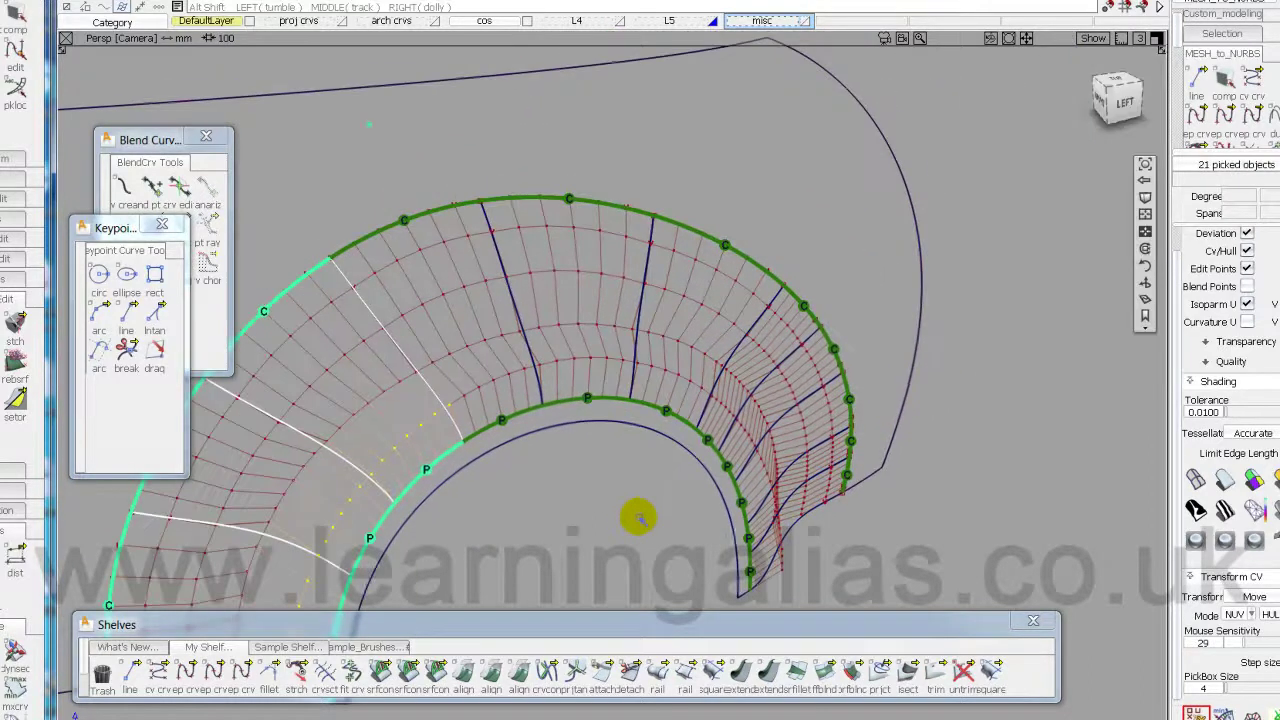
pyautogui.keyDown('alt'); pyautogui.keyDown('shift'); pyautogui.moveTo(660, 496); pyautogui.dragTo(513, 424, button='right'); pyautogui.keyUp('shift'); pyautogui.keyUp('alt')
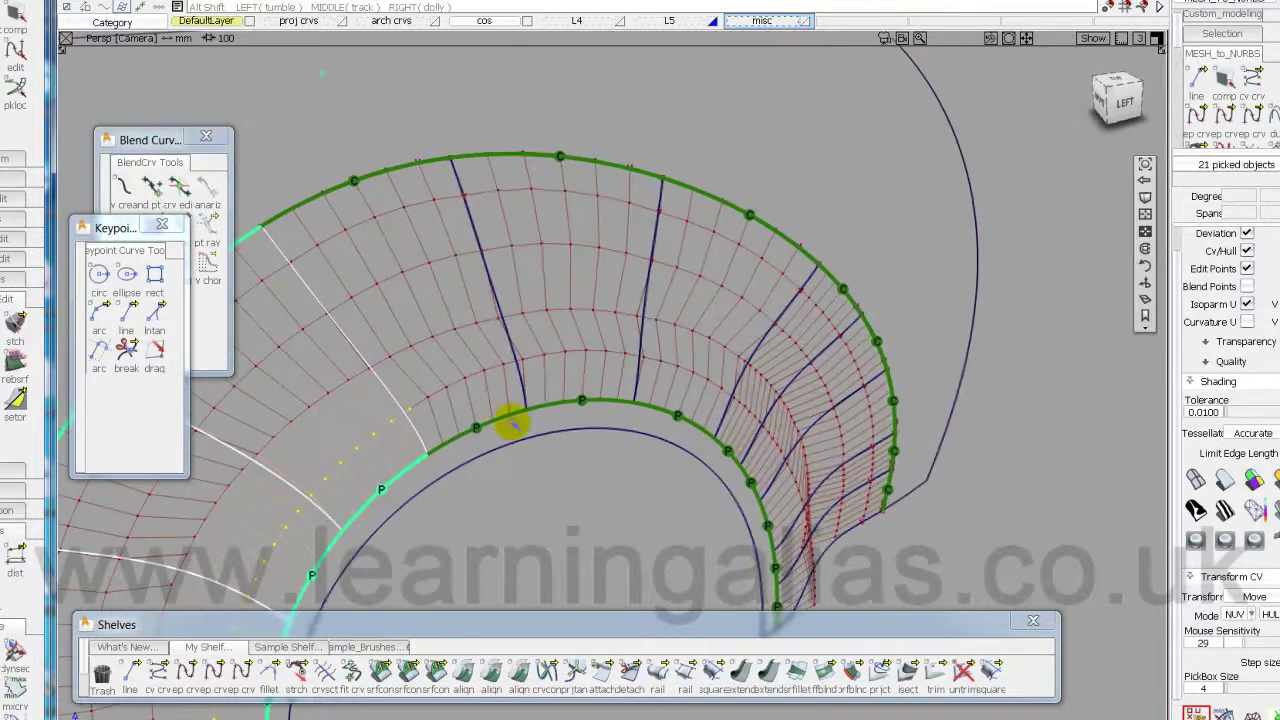
pyautogui.keyDown('shift'); pyautogui.click(456, 384); pyautogui.keyUp('shift')
pyautogui.keyDown('shift'); pyautogui.click(574, 354); pyautogui.keyUp('shift')
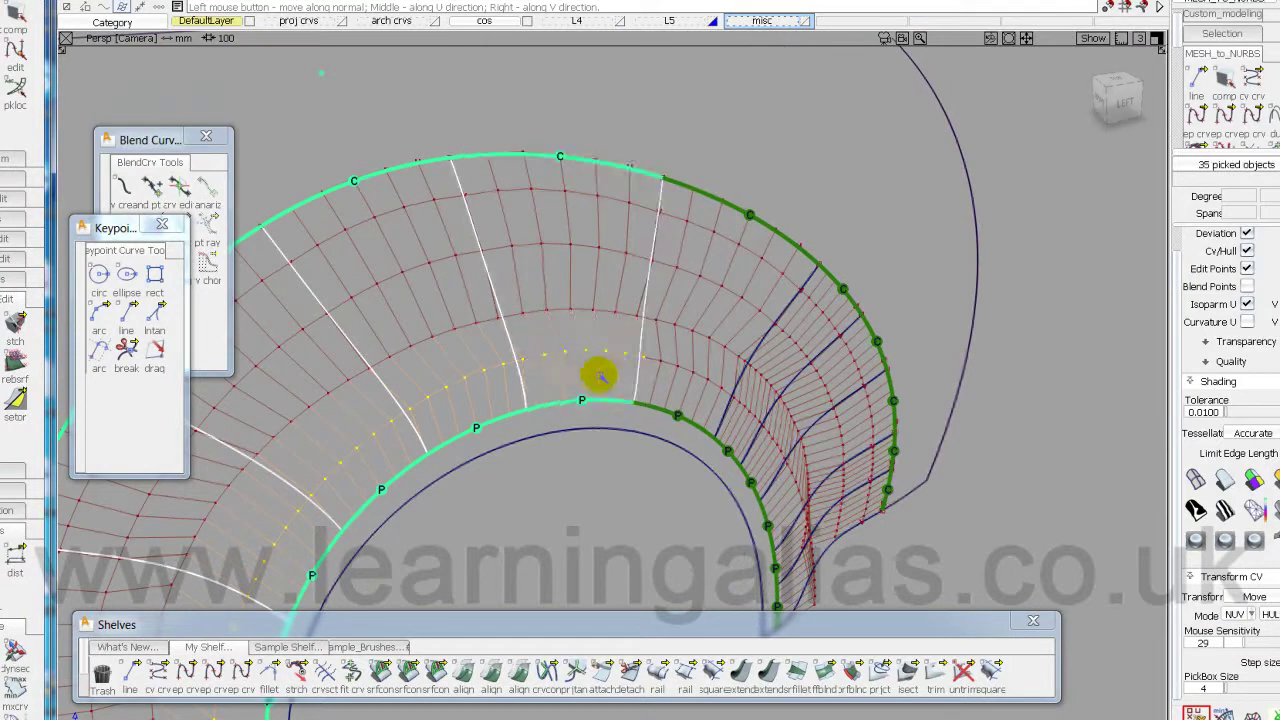
pyautogui.keyDown('shift'); pyautogui.click(658, 384); pyautogui.keyUp('shift')
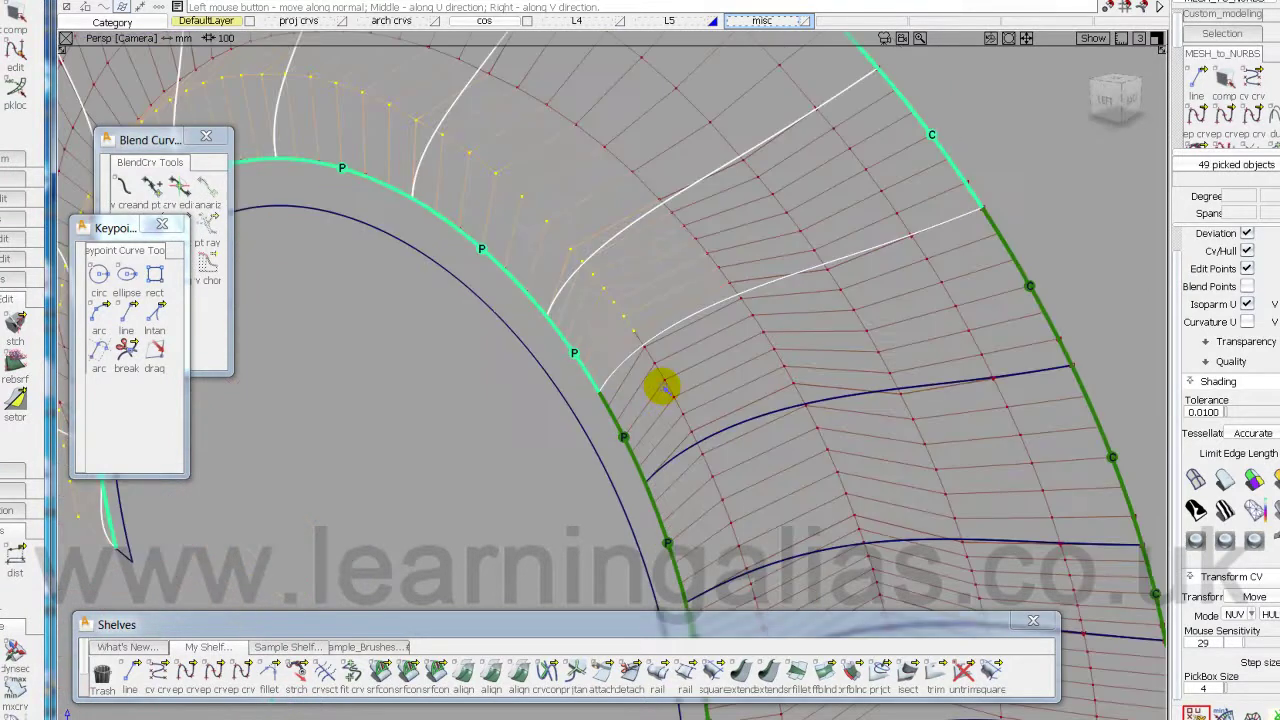
pyautogui.keyDown('shift'); pyautogui.click(664, 388); pyautogui.keyUp('shift')
pyautogui.keyDown('shift'); pyautogui.click(719, 497); pyautogui.keyUp('shift')
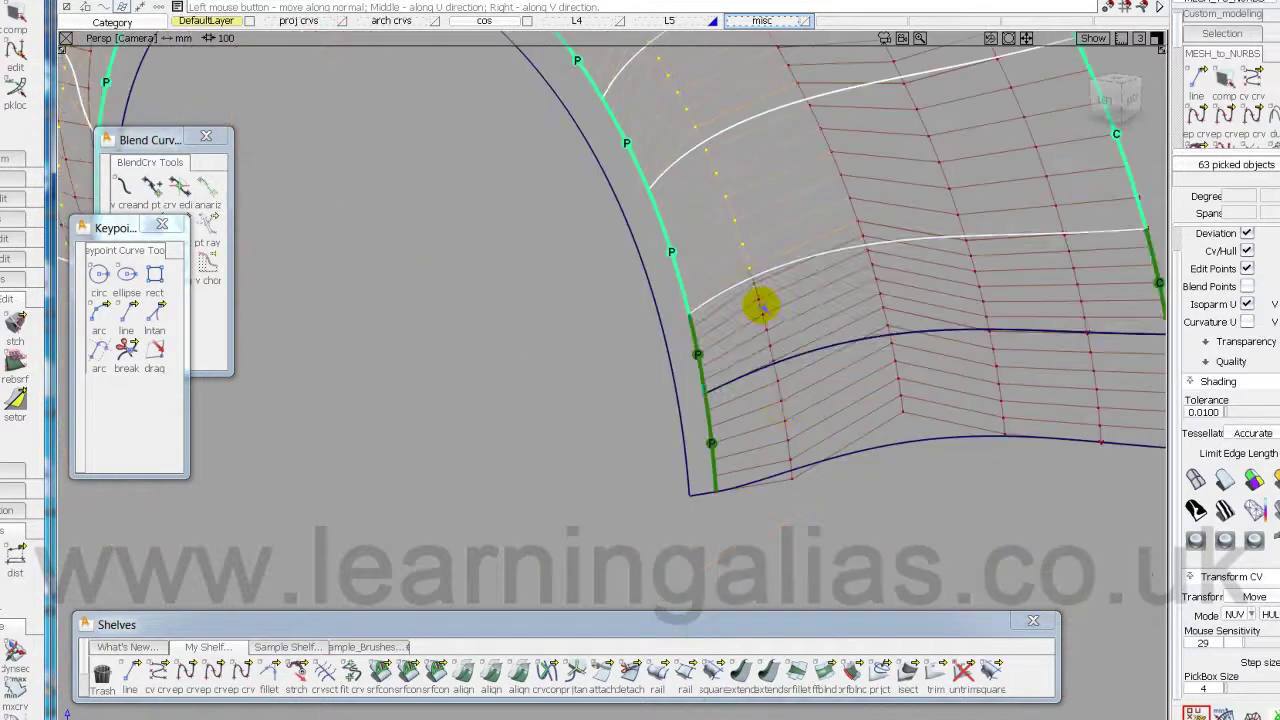
pyautogui.keyDown('shift'); pyautogui.click(760, 308); pyautogui.keyUp('shift')
pyautogui.keyDown('shift'); pyautogui.click(780, 405); pyautogui.keyUp('shift')
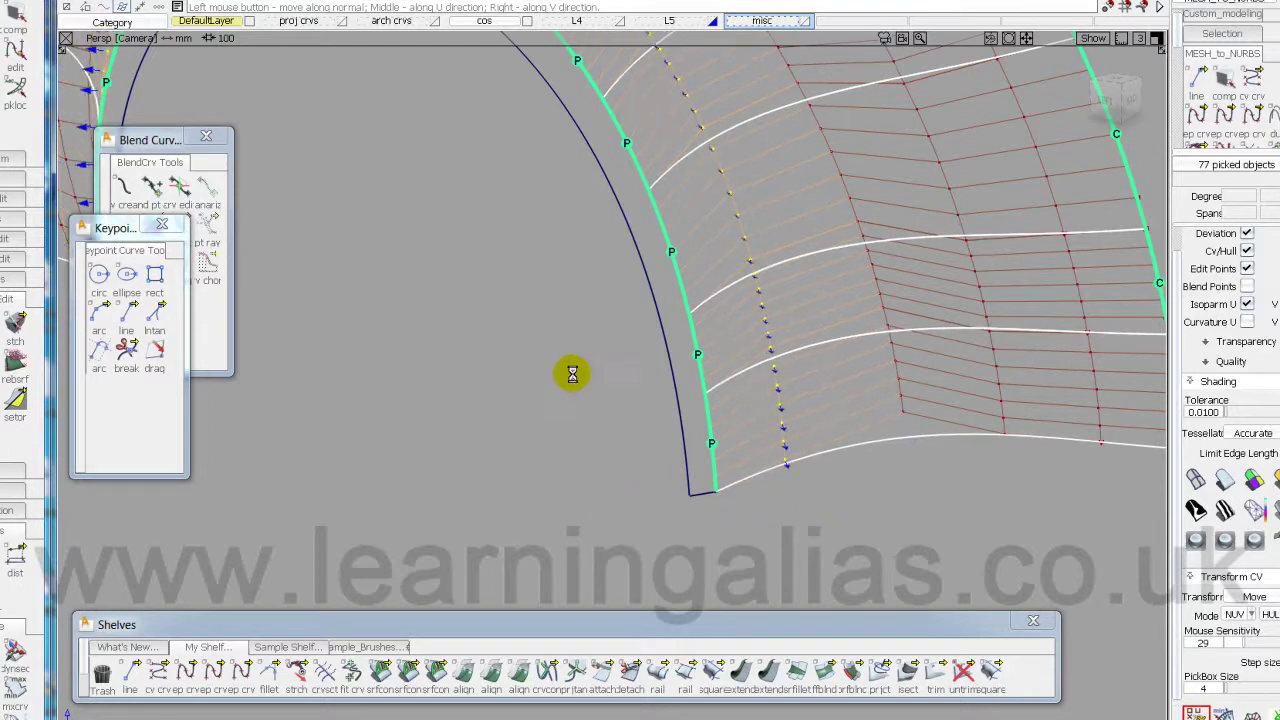
# Move the selected CV row beside the arch strip slightly along the surface normal.
pyautogui.keyDown('alt'); pyautogui.keyDown('shift'); pyautogui.moveTo(574, 391); pyautogui.dragTo(551, 420); pyautogui.keyUp('shift'); pyautogui.keyUp('alt')
pyautogui.keyDown('alt'); pyautogui.keyDown('shift'); pyautogui.moveTo(618, 407); pyautogui.dragTo(653, 282, button='middle'); pyautogui.keyUp('shift'); pyautogui.keyUp('alt')
pyautogui.keyDown('alt'); pyautogui.keyDown('shift'); pyautogui.moveTo(652, 281); pyautogui.dragTo(773, 415); pyautogui.keyUp('shift'); pyautogui.keyUp('alt')
pyautogui.moveTo(743, 494)
pyautogui.mouseDown()
pyautogui.moveTo(866, 460)
pyautogui.moveTo(894, 466)
pyautogui.moveTo(731, 511)
pyautogui.moveTo(735, 480)
pyautogui.mouseUp()
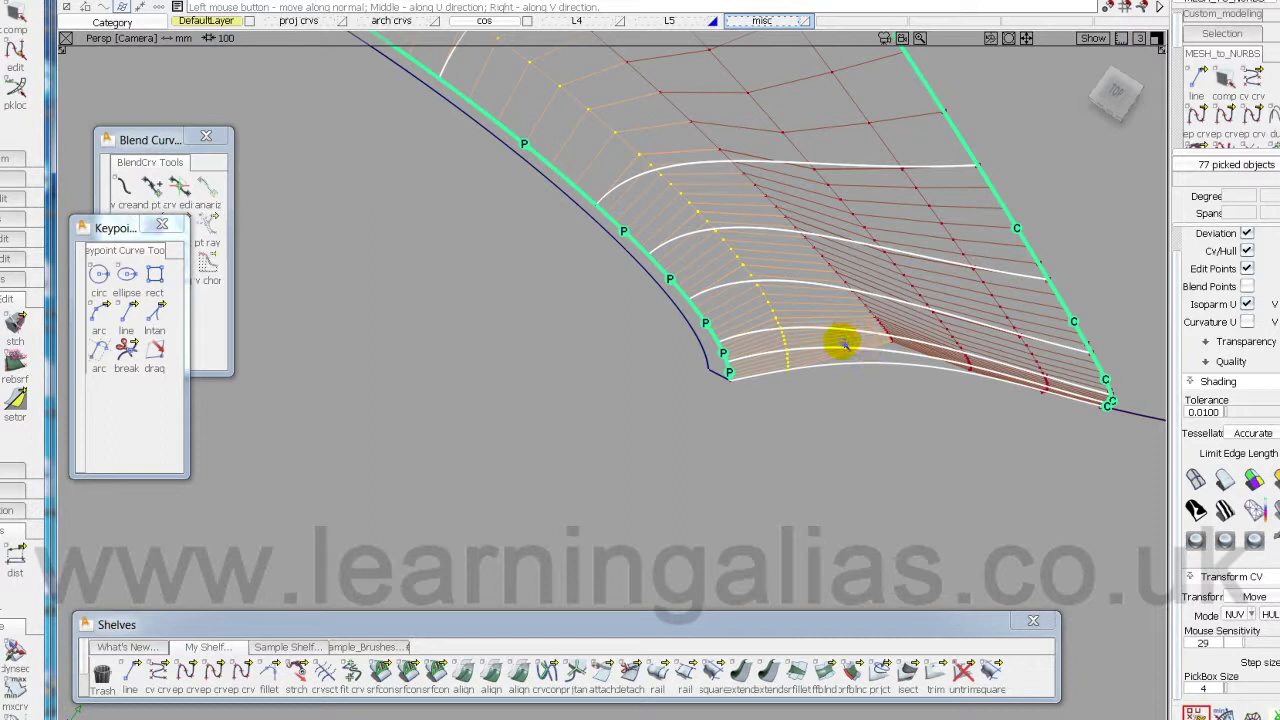
# Shift the selection one CV row toward the fender and adjust that row along the surface normal and U direction.
pyautogui.press('Right')
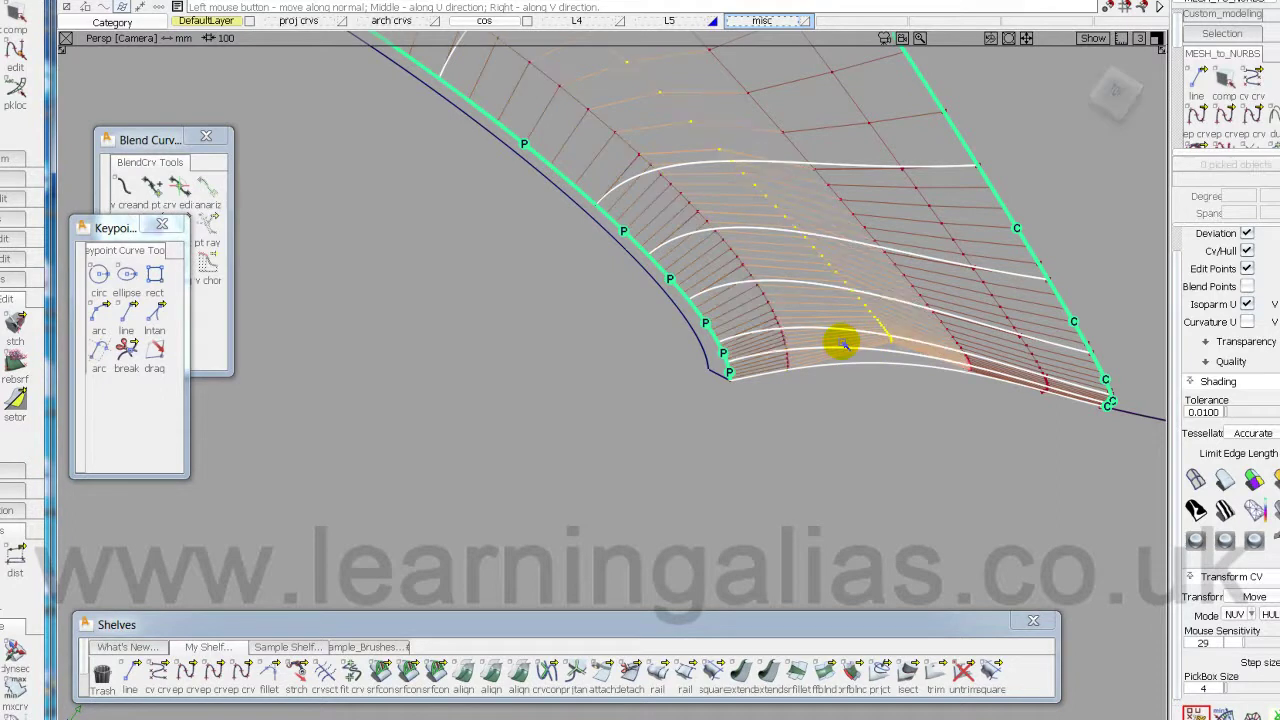
pyautogui.moveTo(841, 450); pyautogui.dragTo(916, 437)
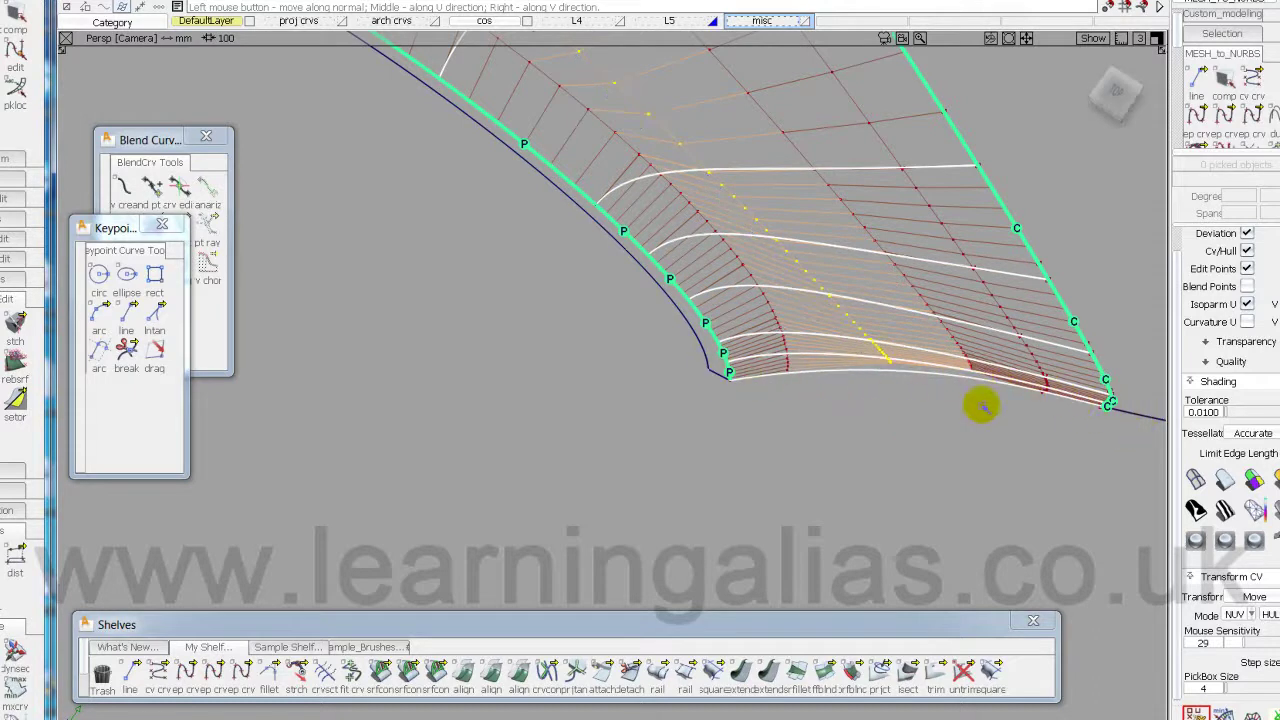
pyautogui.keyDown('alt'); pyautogui.keyDown('shift'); pyautogui.moveTo(1046, 434); pyautogui.dragTo(917, 431); pyautogui.keyUp('shift'); pyautogui.keyUp('alt')
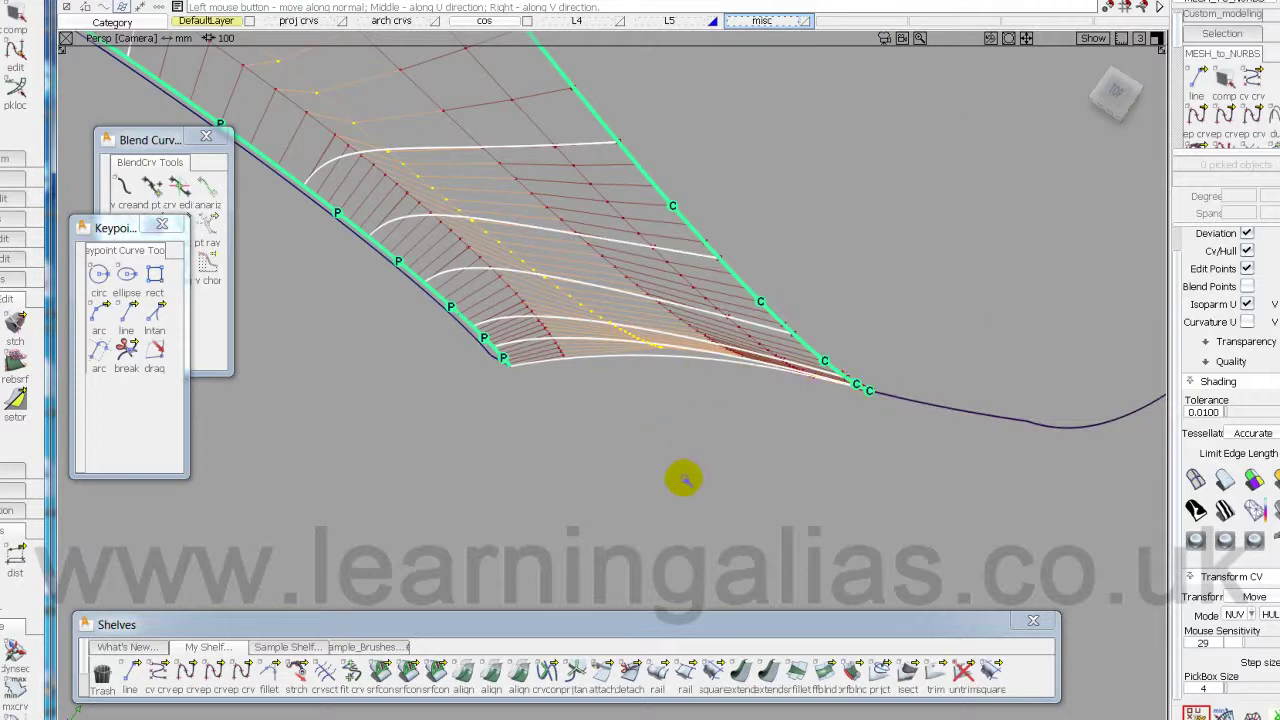
pyautogui.moveTo(685, 478); pyautogui.dragTo(647, 487)
pyautogui.moveTo(647, 487)
pyautogui.mouseDown(button='middle')
pyautogui.moveTo(603, 500)
pyautogui.moveTo(643, 474)
pyautogui.mouseUp(button='middle')
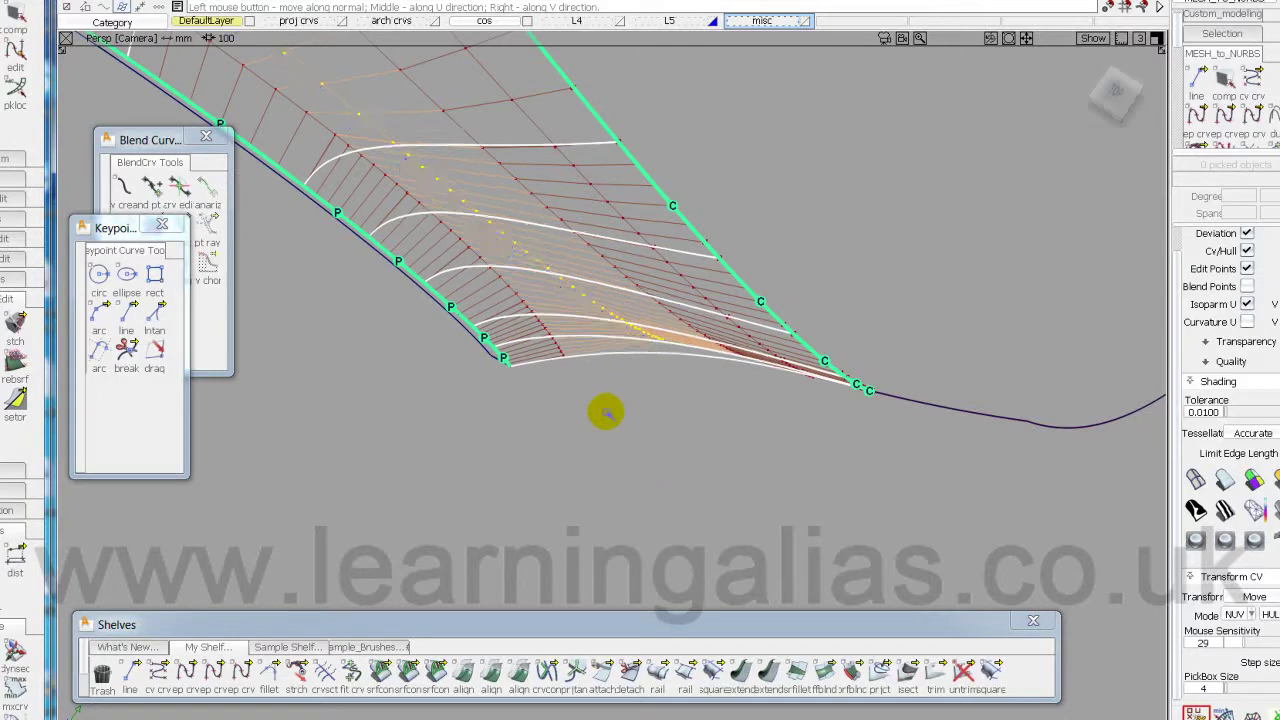
pyautogui.moveTo(686, 447); pyautogui.dragTo(723, 455)
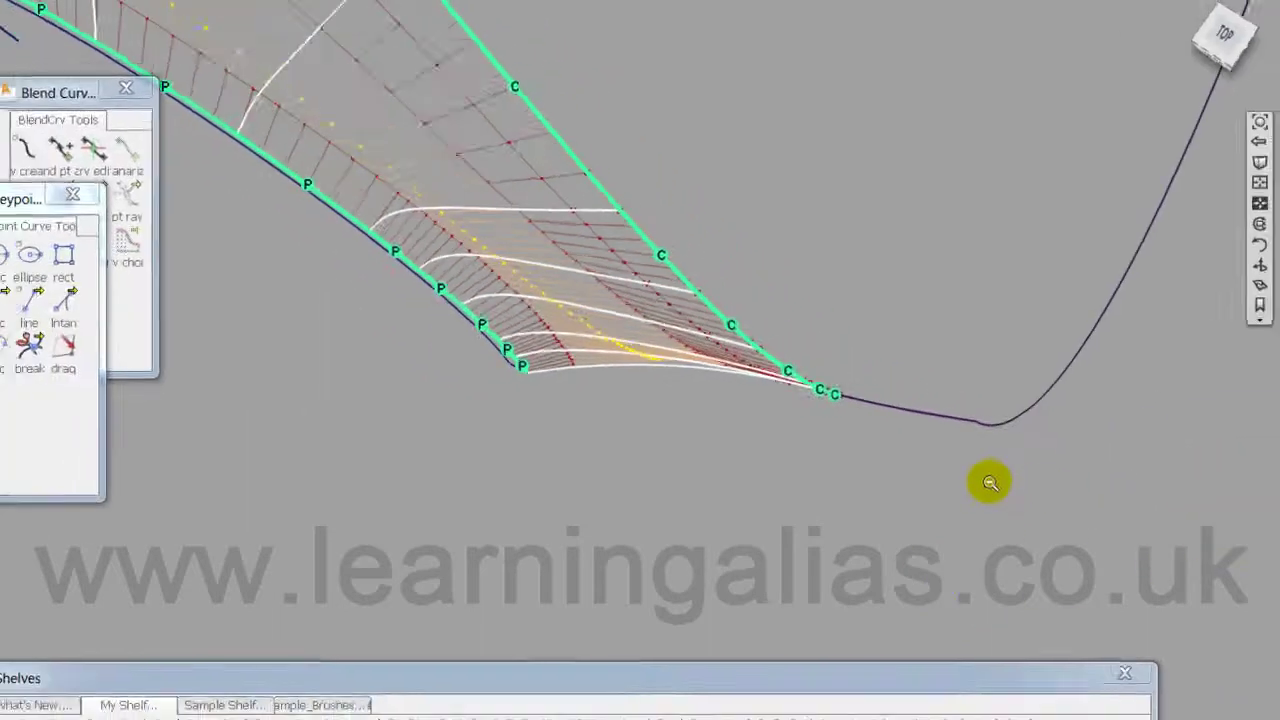
# Examine the adjusted CV rows of the blend from the top, front and left sides.
pyautogui.keyDown('alt'); pyautogui.keyDown('shift'); pyautogui.moveTo(990, 483); pyautogui.dragTo(632, 530, button='right'); pyautogui.keyUp('shift'); pyautogui.keyUp('alt')
pyautogui.keyDown('alt'); pyautogui.keyDown('shift'); pyautogui.moveTo(632, 530); pyautogui.dragTo(920, 480); pyautogui.keyUp('shift'); pyautogui.keyUp('alt')
pyautogui.keyDown('alt'); pyautogui.keyDown('shift'); pyautogui.moveTo(907, 487); pyautogui.dragTo(955, 478, button='right'); pyautogui.keyUp('shift'); pyautogui.keyUp('alt')
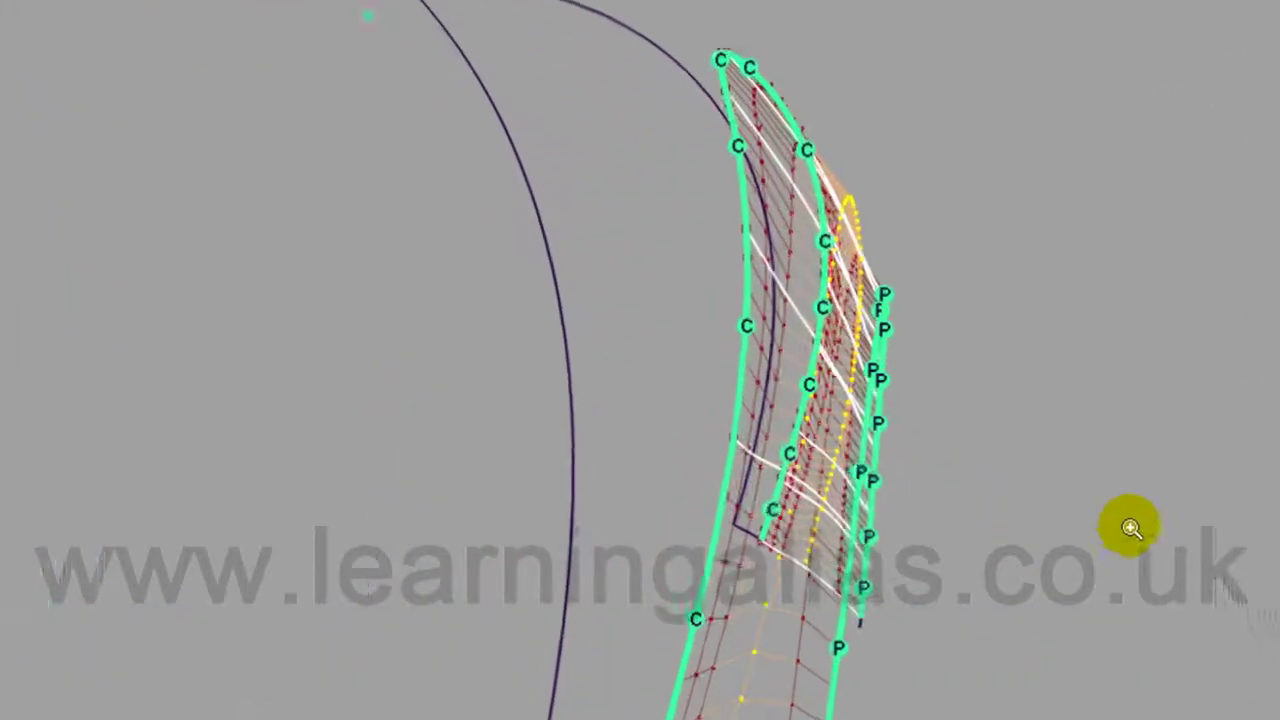
pyautogui.keyDown('alt'); pyautogui.keyDown('shift'); pyautogui.moveTo(1131, 529); pyautogui.dragTo(1005, 337, button='right'); pyautogui.keyUp('shift'); pyautogui.keyUp('alt')
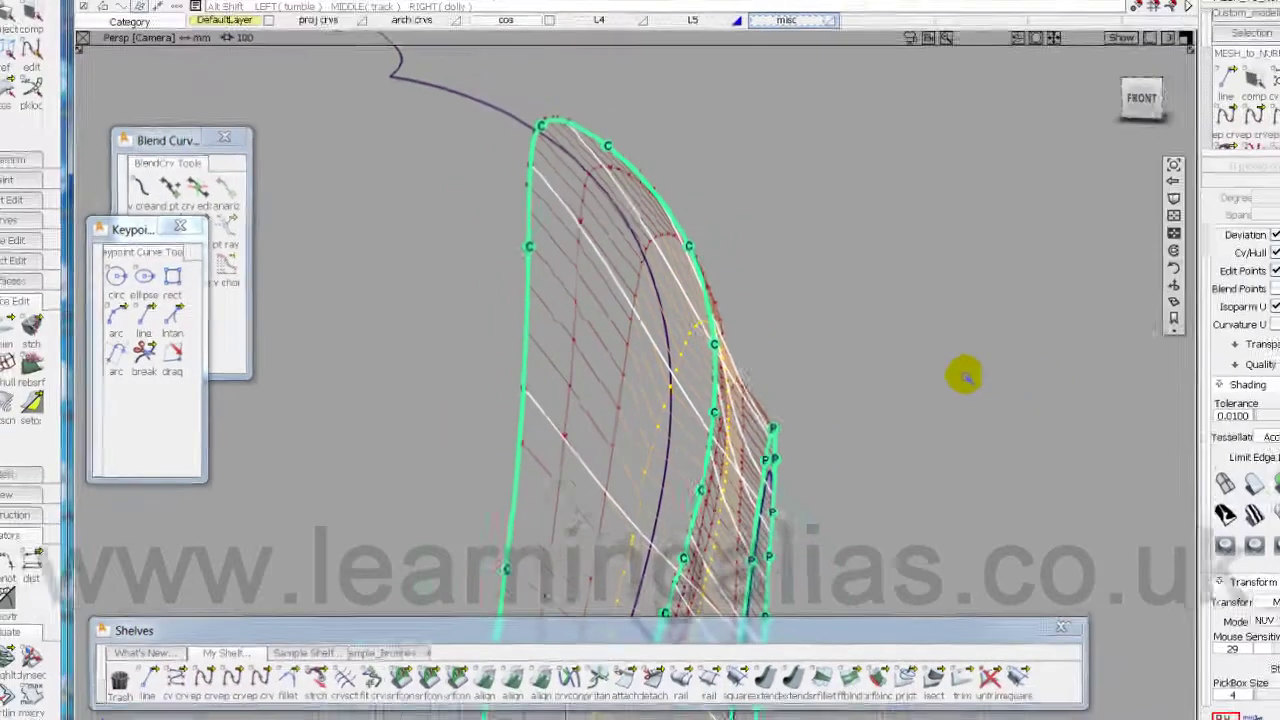
pyautogui.keyDown('alt'); pyautogui.keyDown('shift'); pyautogui.moveTo(965, 376); pyautogui.dragTo(497, 471); pyautogui.keyUp('shift'); pyautogui.keyUp('alt')
pyautogui.keyDown('alt'); pyautogui.keyDown('shift'); pyautogui.moveTo(923, 480); pyautogui.dragTo(840, 498, button='right'); pyautogui.keyUp('shift'); pyautogui.keyUp('alt')
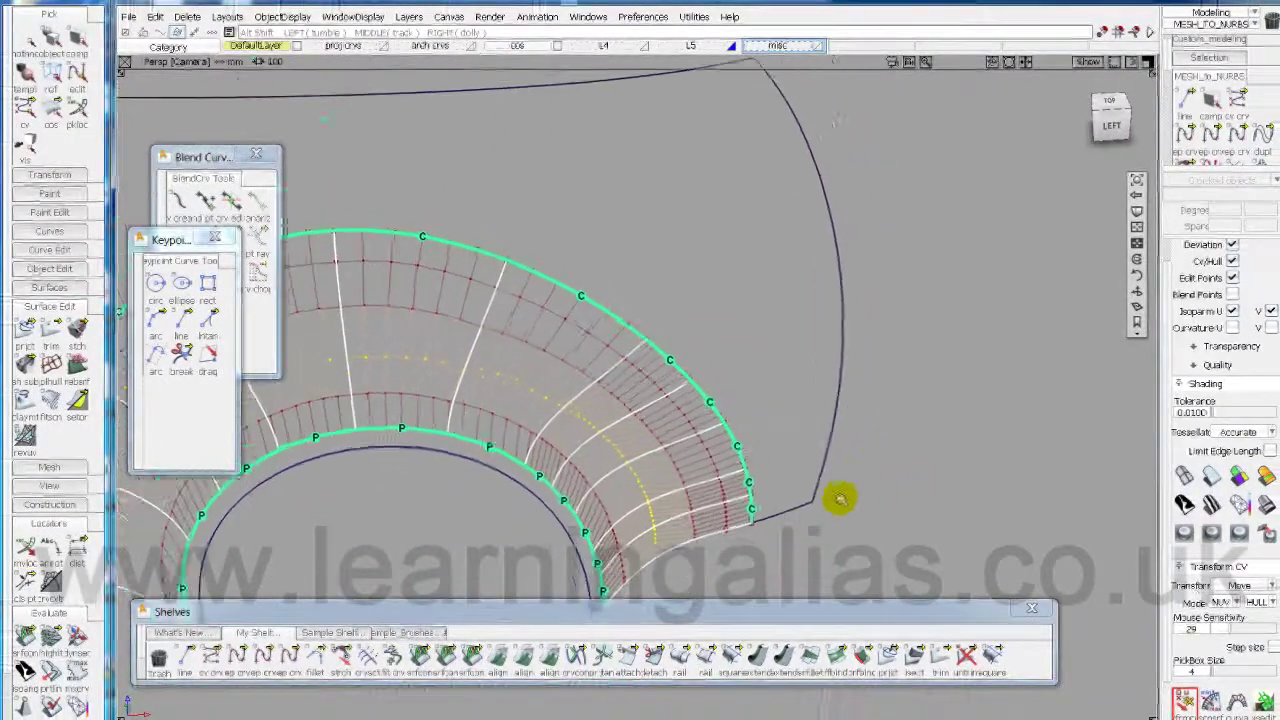
pyautogui.keyDown('alt'); pyautogui.keyDown('shift'); pyautogui.moveTo(840, 499); pyautogui.dragTo(872, 440); pyautogui.keyUp('shift'); pyautogui.keyUp('alt')
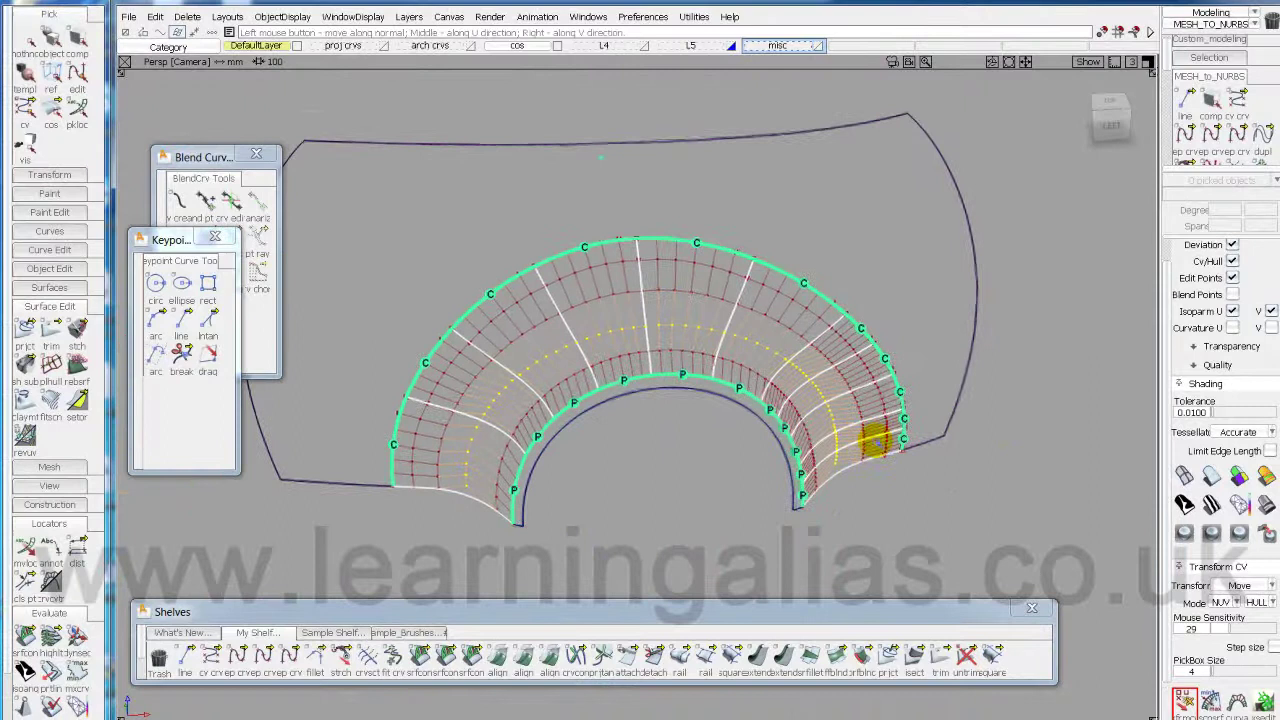
# Clear the CV selection and examine the fender, blend and arch strip reflections with Showroom shading.
pyautogui.keyDown('shift'); pyautogui.click(859, 437); pyautogui.keyUp('shift')
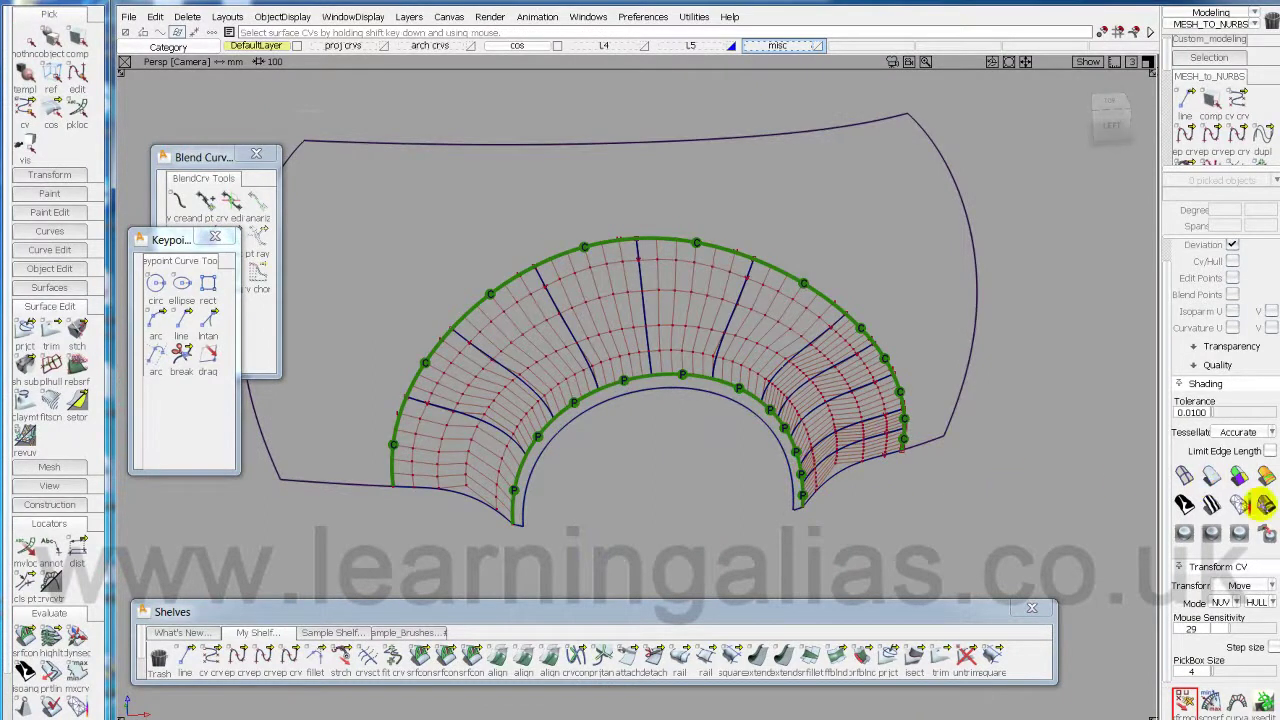
pyautogui.click(1238, 505)
pyautogui.moveTo(1020, 514)
pyautogui.keyDown('alt'); pyautogui.keyDown('shift'); pyautogui.mouseDown()
pyautogui.moveTo(1014, 477)
pyautogui.moveTo(1013, 529)
pyautogui.mouseUp(); pyautogui.keyUp('shift'); pyautogui.keyUp('alt')
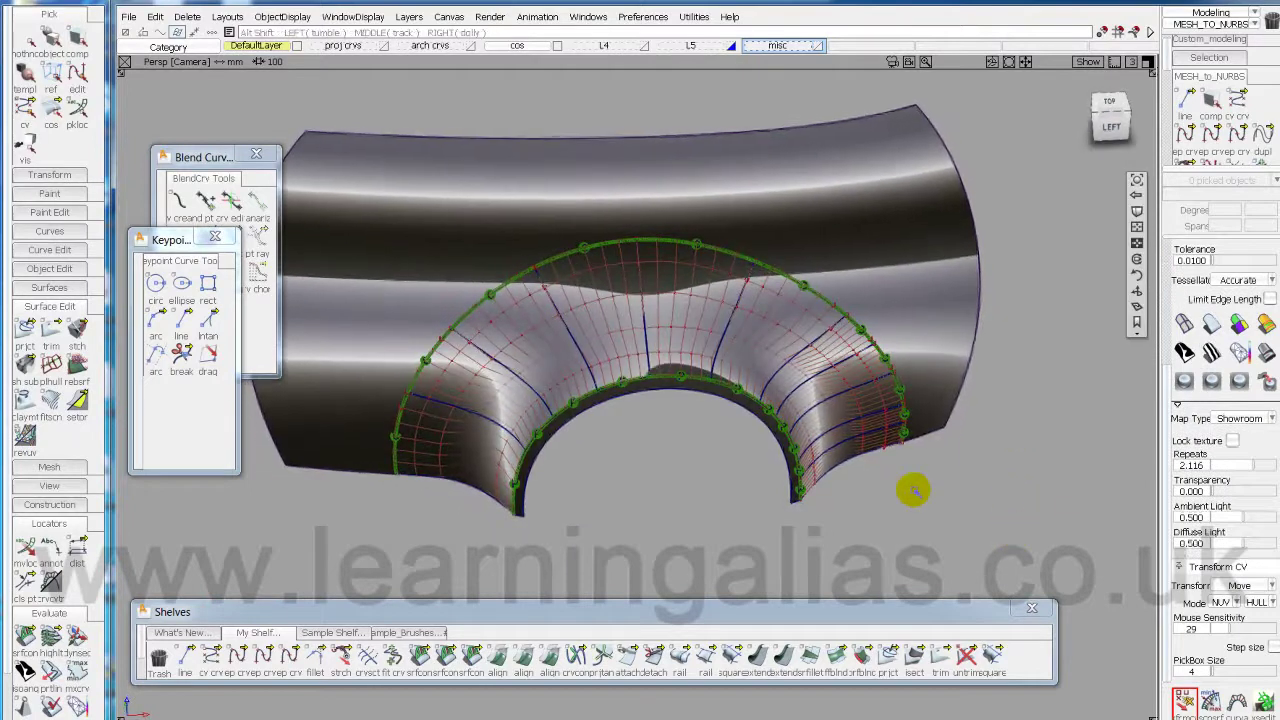
pyautogui.keyDown('alt'); pyautogui.keyDown('shift'); pyautogui.moveTo(780, 428); pyautogui.dragTo(711, 451); pyautogui.keyUp('shift'); pyautogui.keyUp('alt')
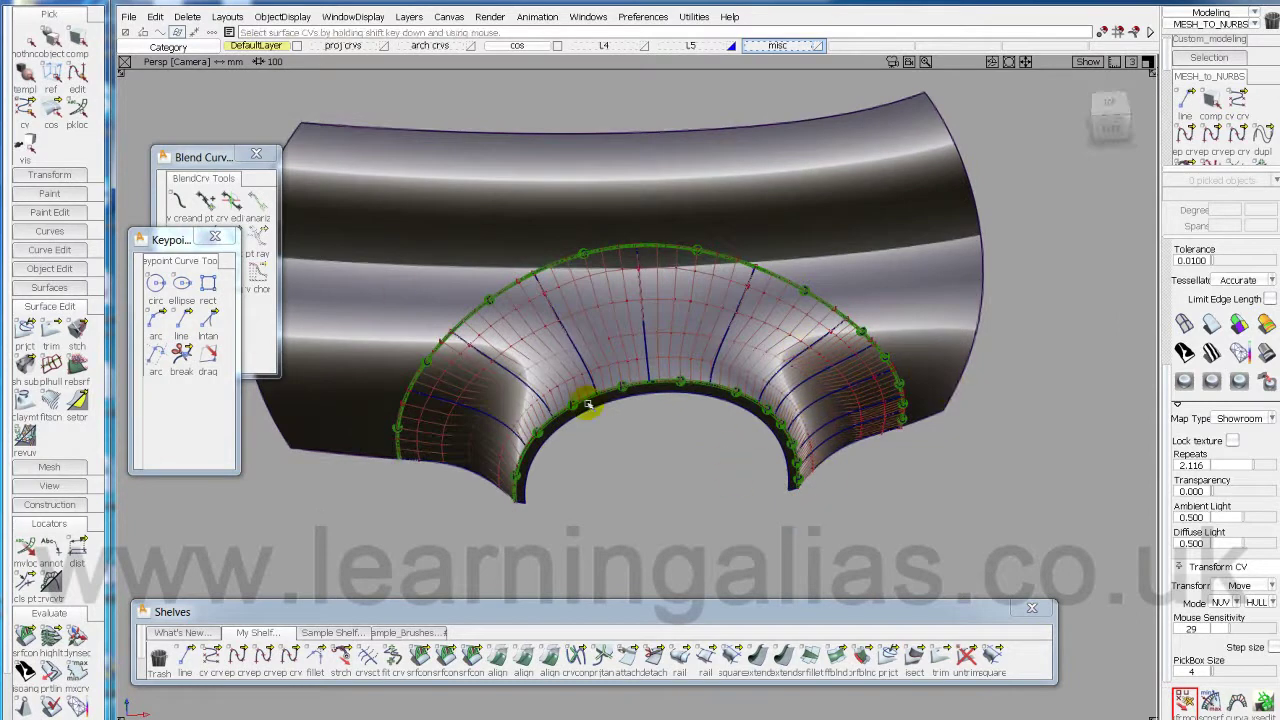
pyautogui.keyDown('alt'); pyautogui.keyDown('shift'); pyautogui.moveTo(768, 434); pyautogui.dragTo(673, 451); pyautogui.keyUp('shift'); pyautogui.keyUp('alt')
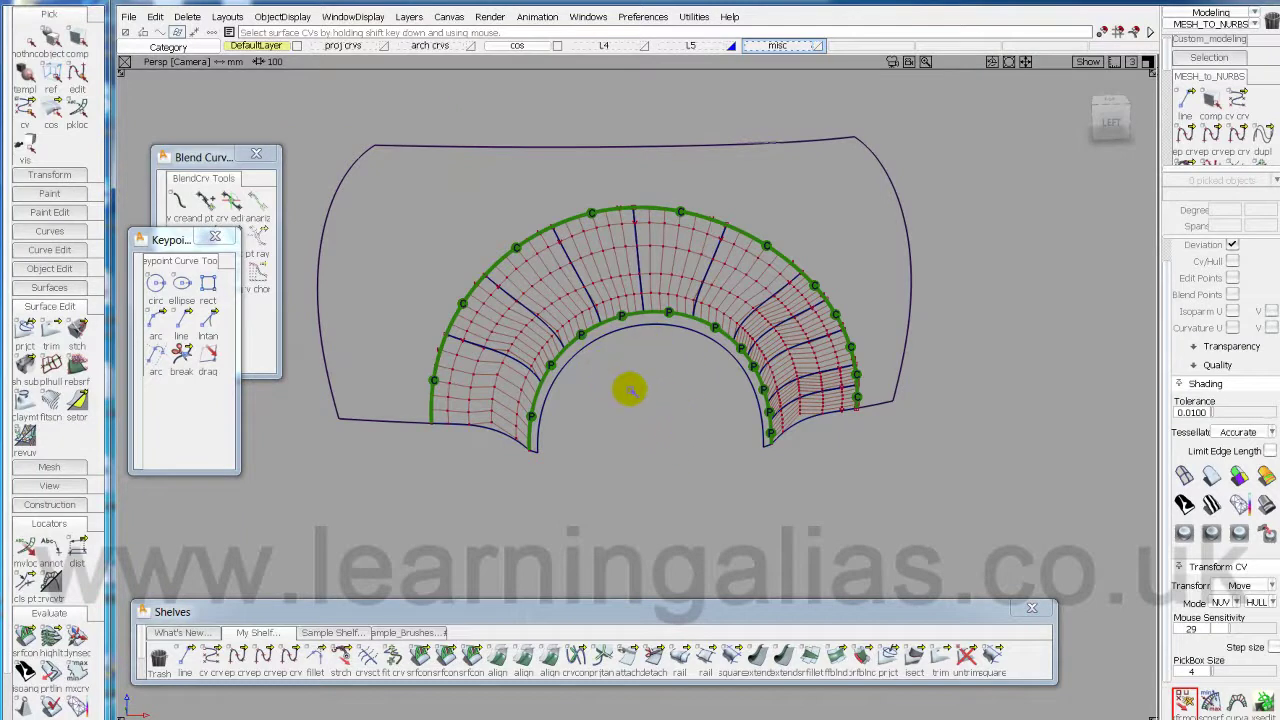
# Delete the two neighbouring blend patches just left of the arch's crown.
pyautogui.keyDown('ctrl'); pyautogui.keyDown('shift'); pyautogui.moveTo(630, 390); pyautogui.dragTo(600, 340); pyautogui.keyUp('shift'); pyautogui.keyUp('ctrl')
pyautogui.moveTo(558, 269); pyautogui.dragTo(600, 270)
pyautogui.keyDown('ctrl'); pyautogui.keyDown('shift'); pyautogui.moveTo(669, 424); pyautogui.dragTo(621, 440, button='right'); pyautogui.keyUp('shift'); pyautogui.keyUp('ctrl')
pyautogui.click(520, 412)
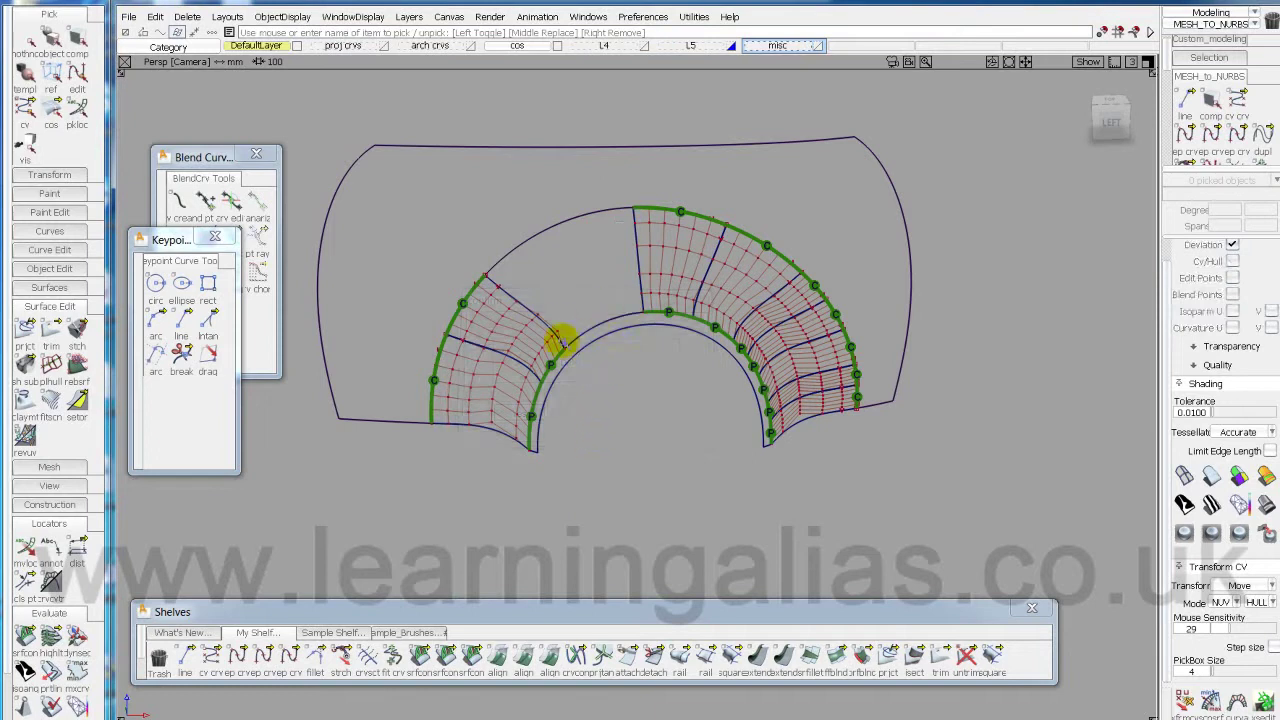
# In the Left view, use Extend on the patch edges either side of the gap, about -25.16 mm at the crown and -8.69 mm opposite.
pyautogui.keyDown('alt'); pyautogui.keyDown('shift'); pyautogui.moveTo(685, 425); pyautogui.dragTo(648, 256); pyautogui.keyUp('shift'); pyautogui.keyUp('alt')
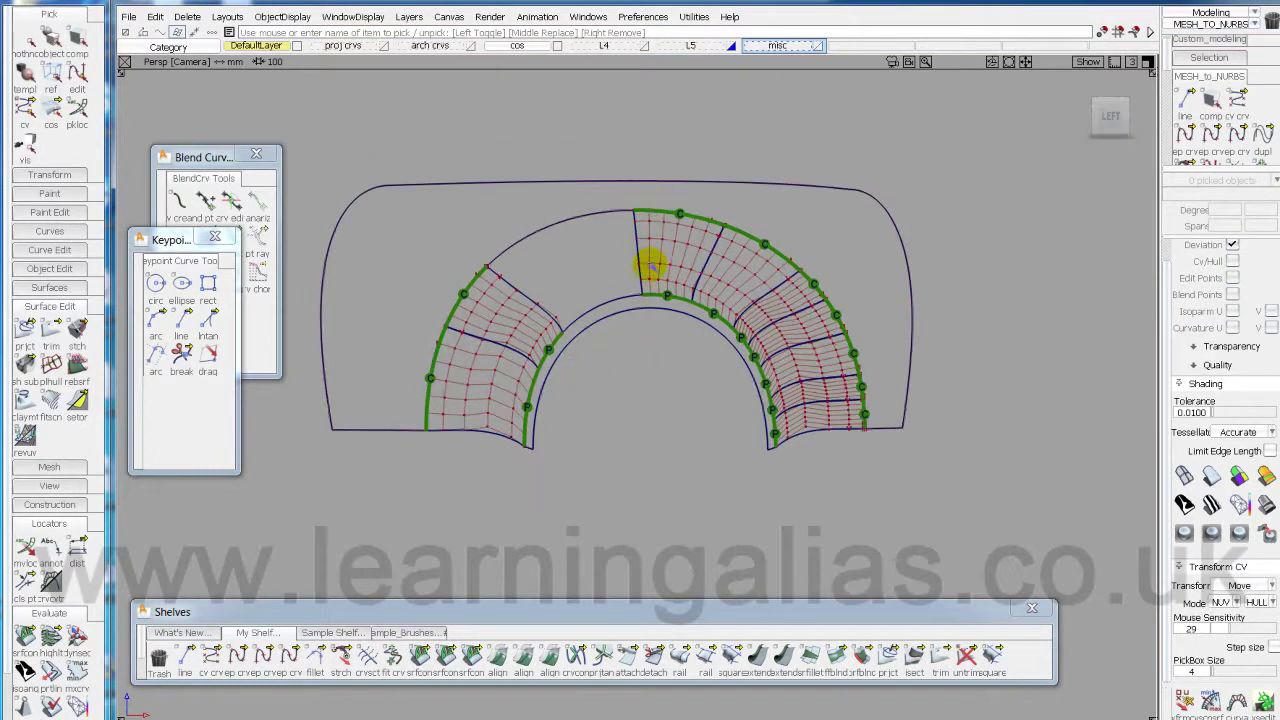
pyautogui.press('F6')
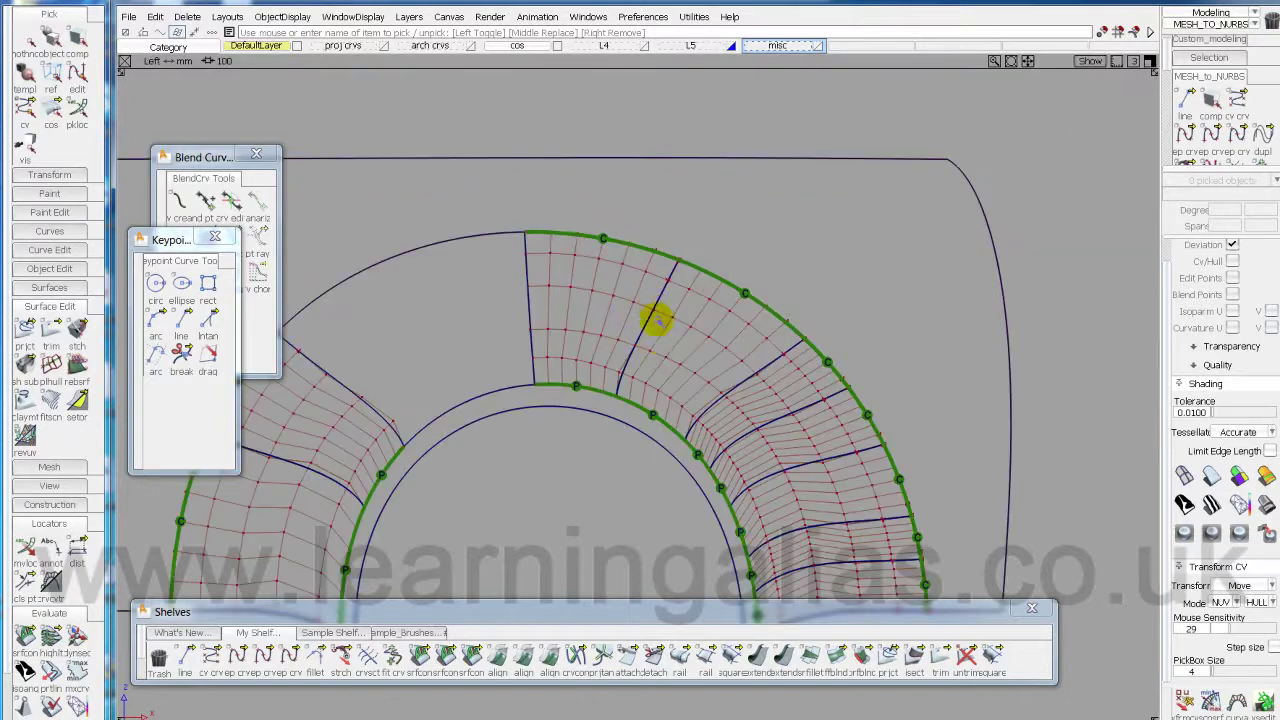
pyautogui.keyDown('alt'); pyautogui.keyDown('shift'); pyautogui.moveTo(602, 485); pyautogui.dragTo(731, 403, button='middle'); pyautogui.keyUp('shift'); pyautogui.keyUp('alt')
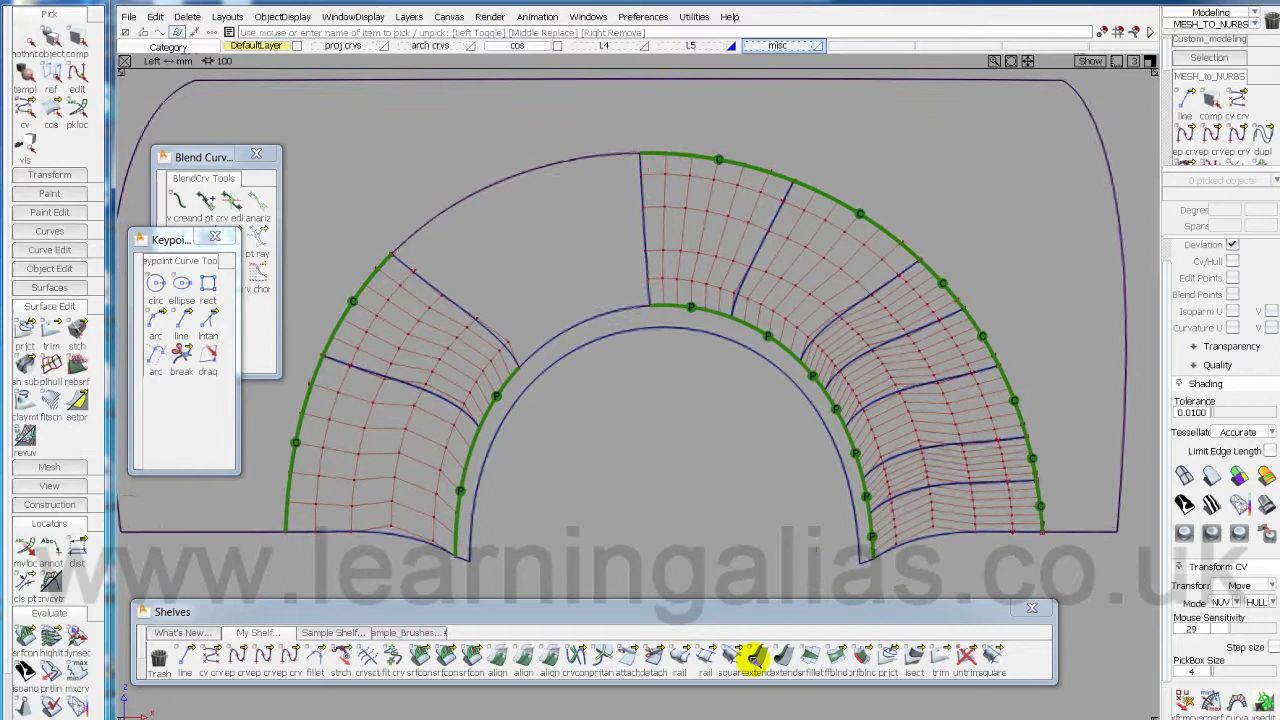
pyautogui.click(779, 655)
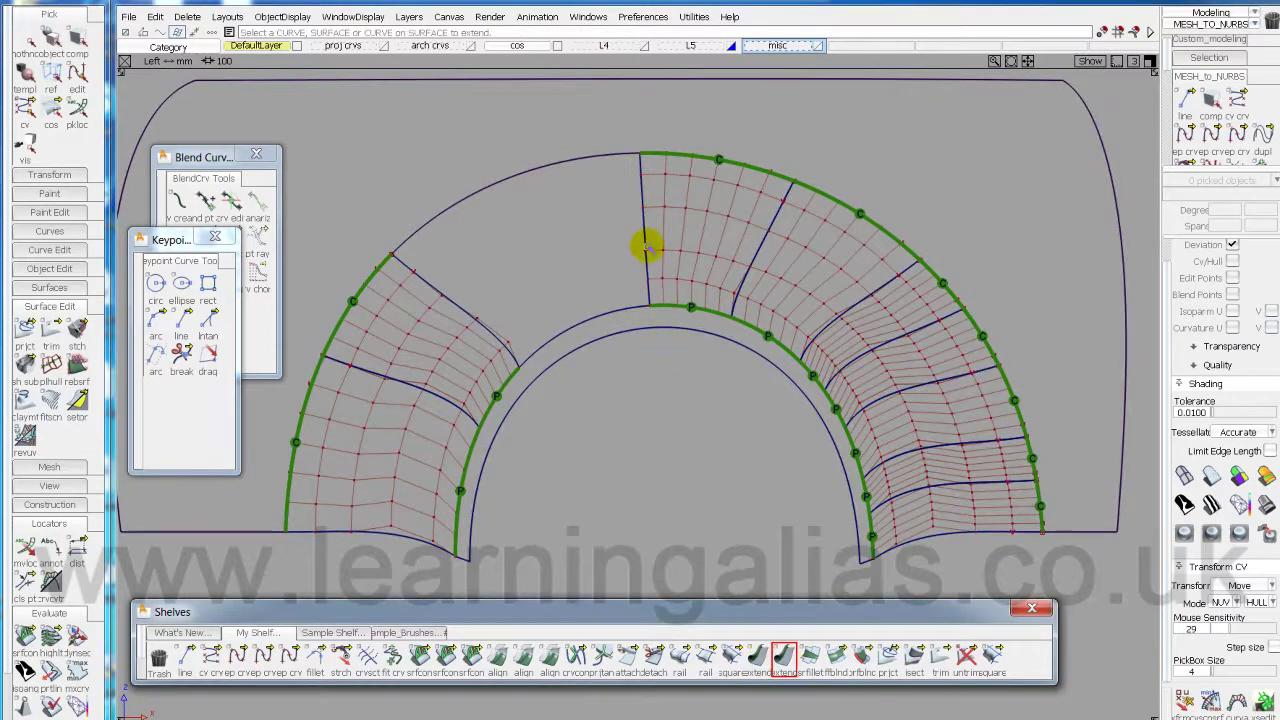
pyautogui.moveTo(645, 242); pyautogui.dragTo(587, 242)
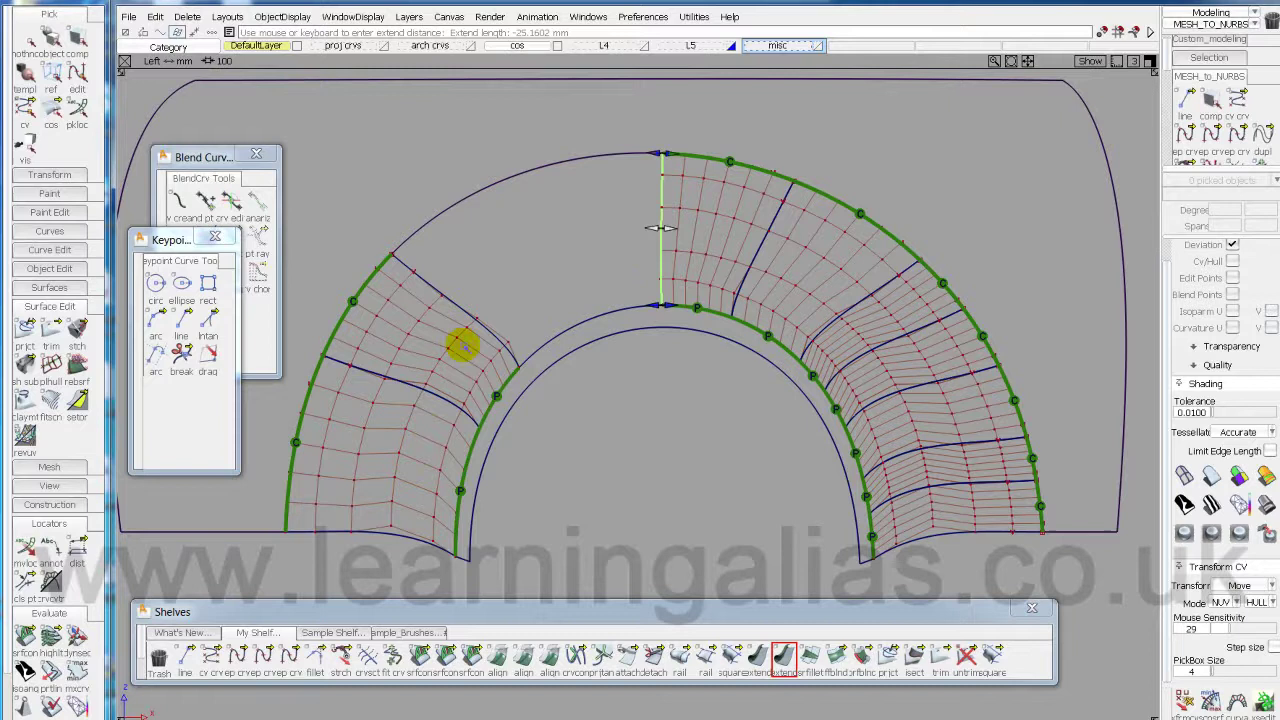
pyautogui.click(462, 325)
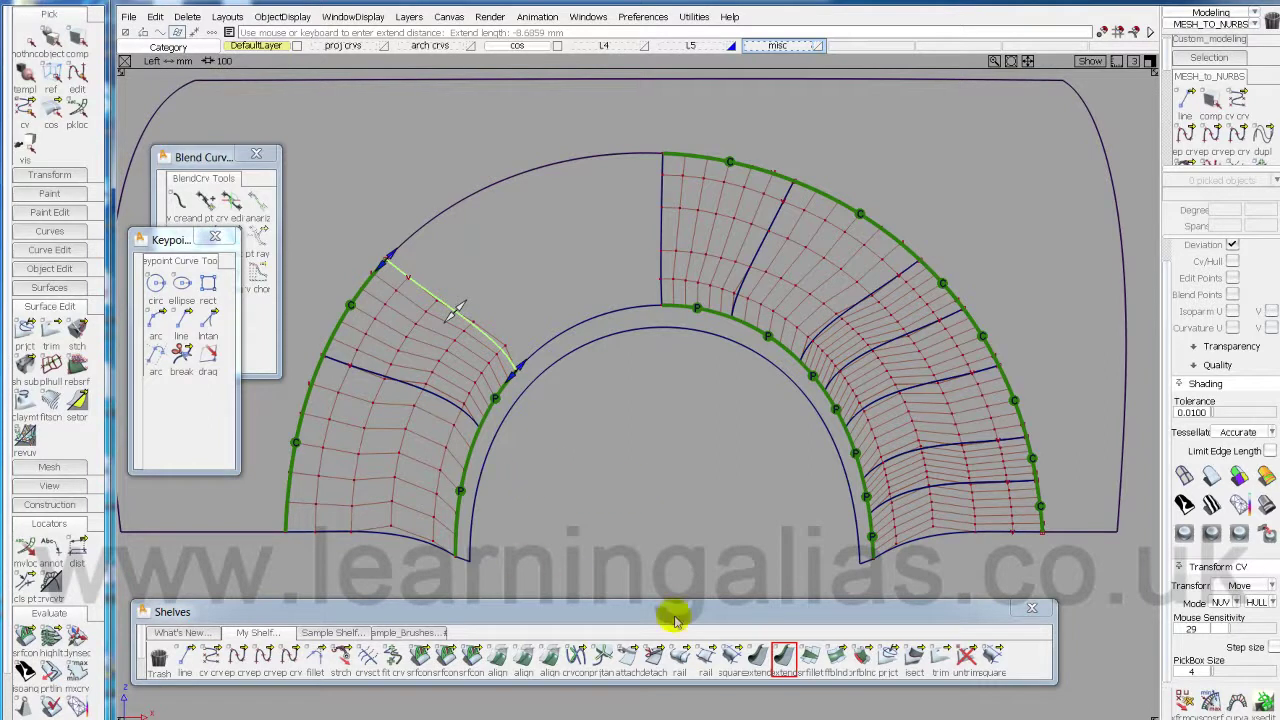
# Fill the gap left of the crown with a Square surface: Curvature at the fender and both patch edges, Fixed at the arch strip.
pyautogui.click(731, 655)
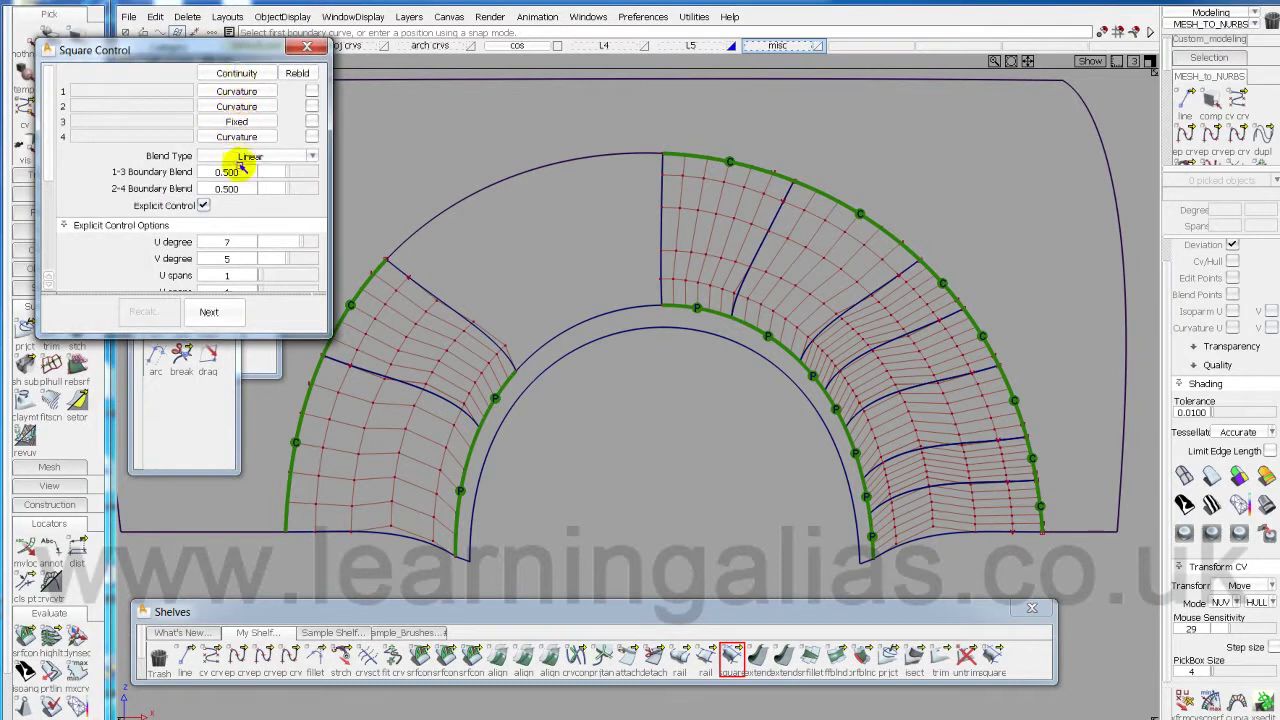
pyautogui.click(535, 173)
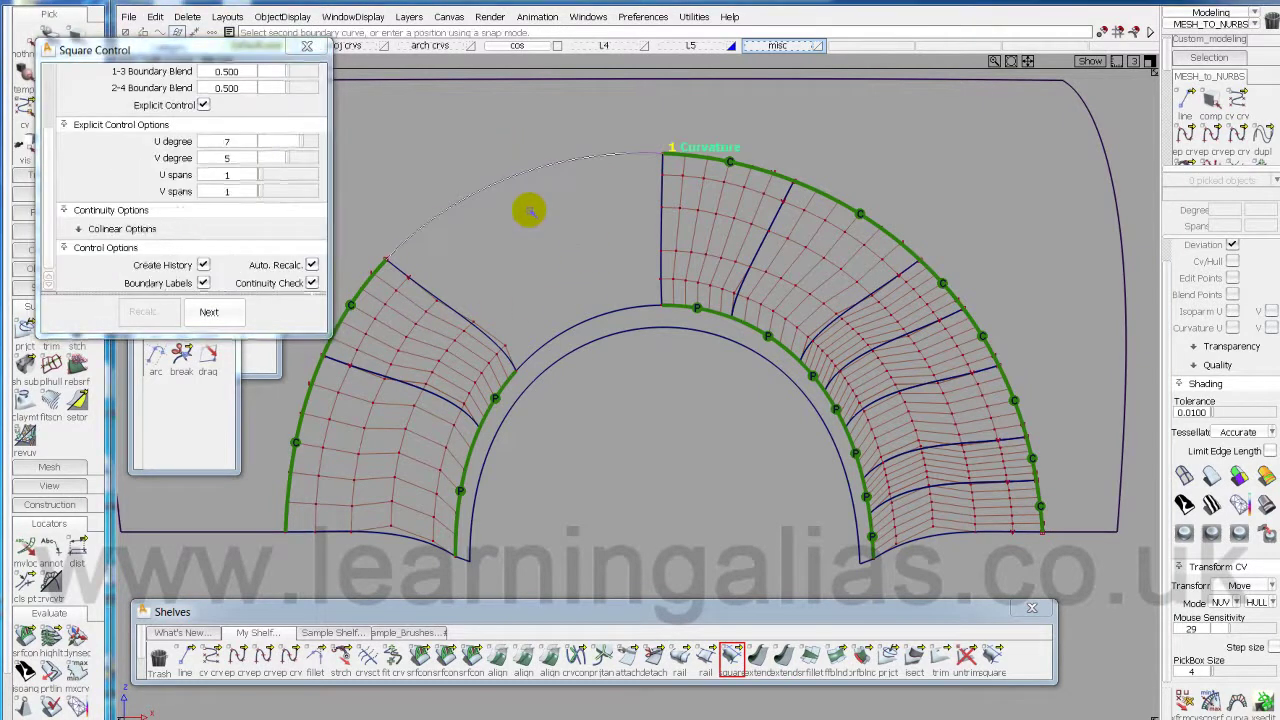
pyautogui.click(660, 236)
pyautogui.click(592, 318)
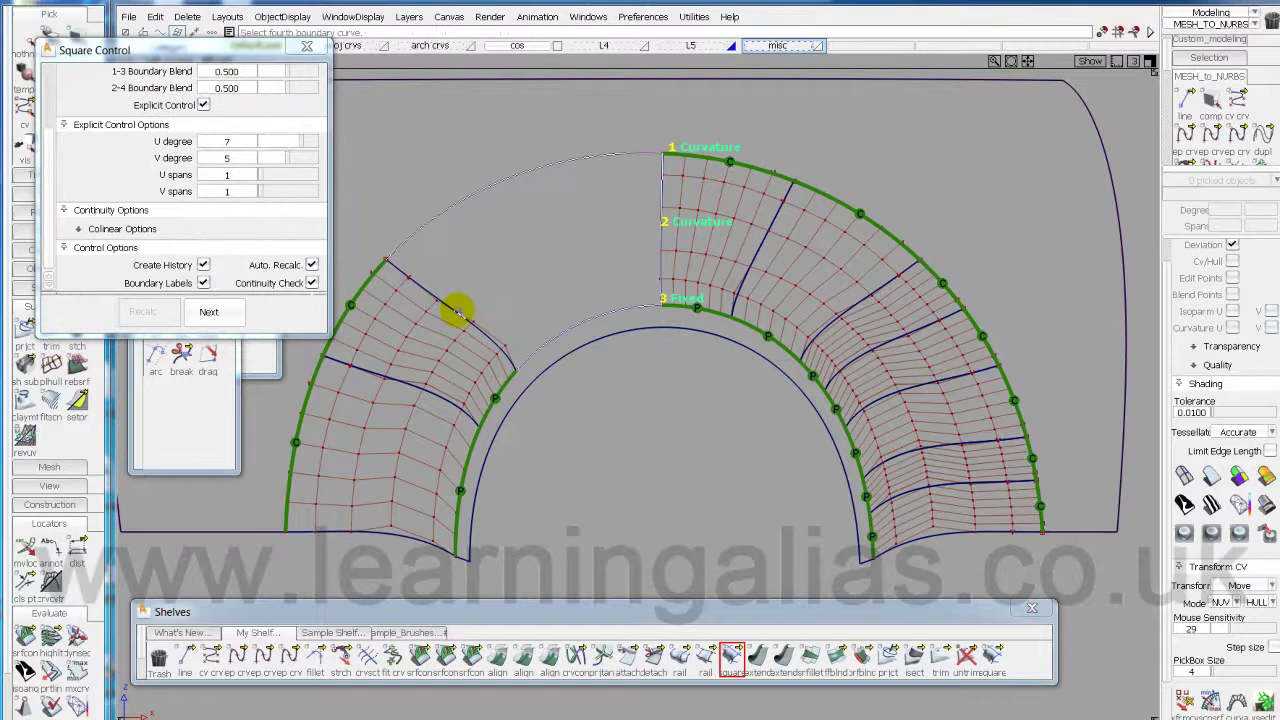
pyautogui.click(456, 312)
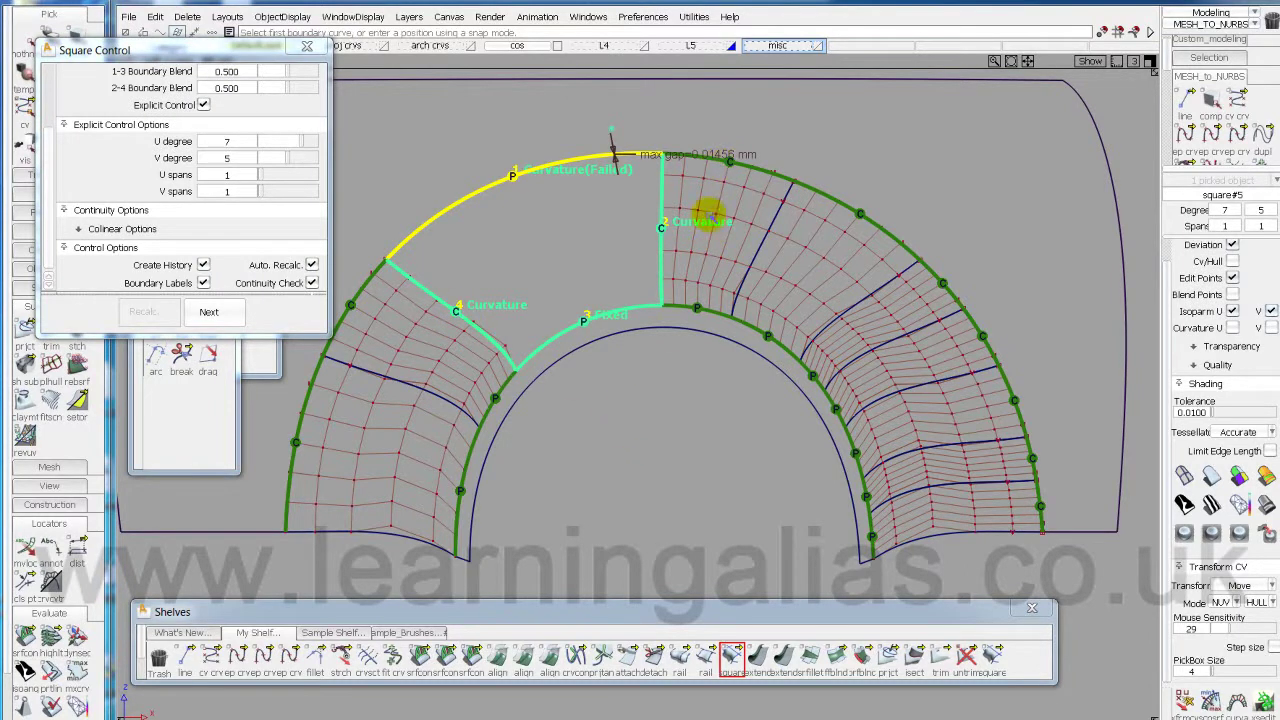
# Show the CVs and hulls of the new patch left of the crown and delete its construction history.
pyautogui.keyDown('alt'); pyautogui.keyDown('shift'); pyautogui.moveTo(650, 385); pyautogui.dragTo(670, 444, button='middle'); pyautogui.keyUp('shift'); pyautogui.keyUp('alt')
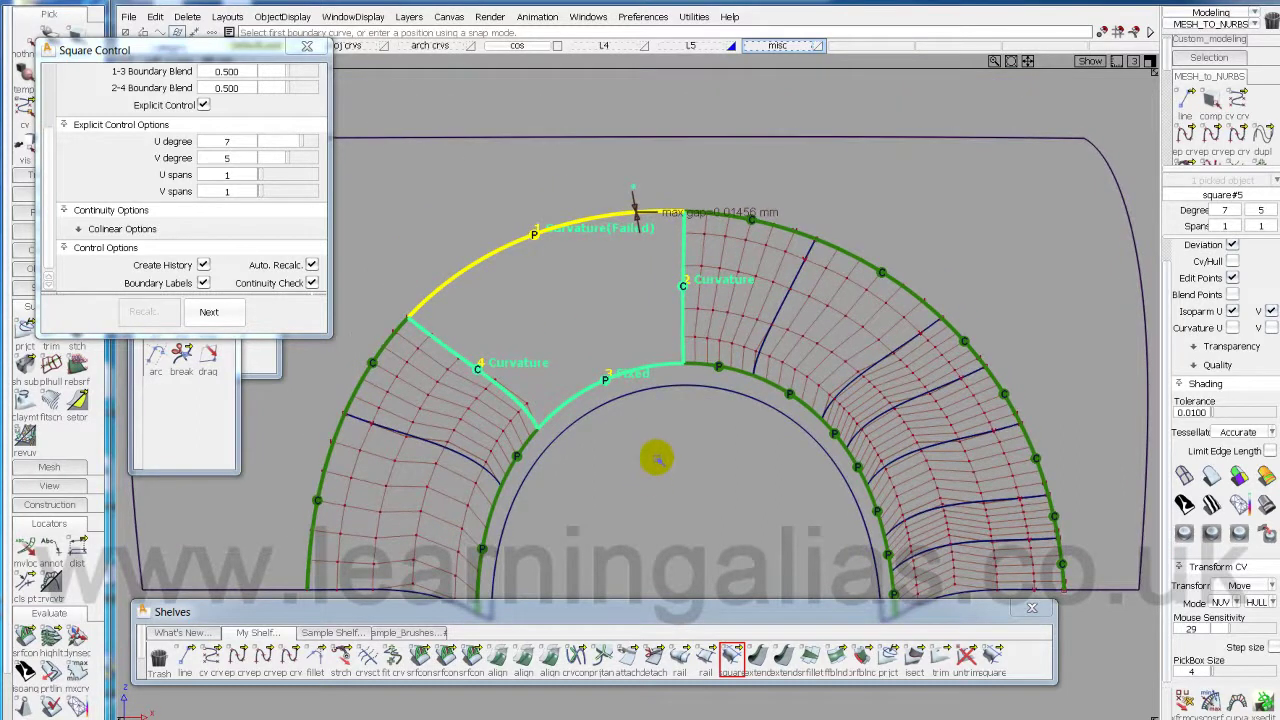
pyautogui.keyDown('ctrl'); pyautogui.keyDown('shift'); pyautogui.moveTo(652, 477); pyautogui.dragTo(691, 477, button='right'); pyautogui.keyUp('shift'); pyautogui.keyUp('ctrl')
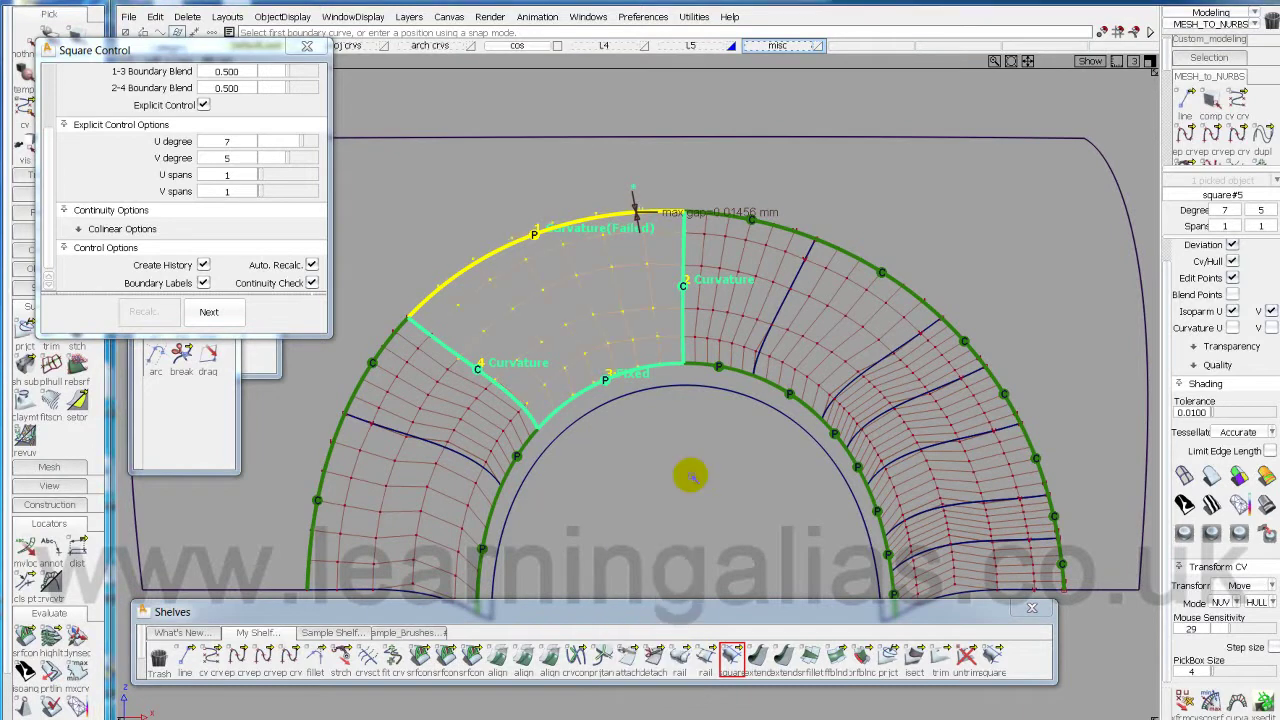
pyautogui.hotkey('alt', 'shift', 'd')
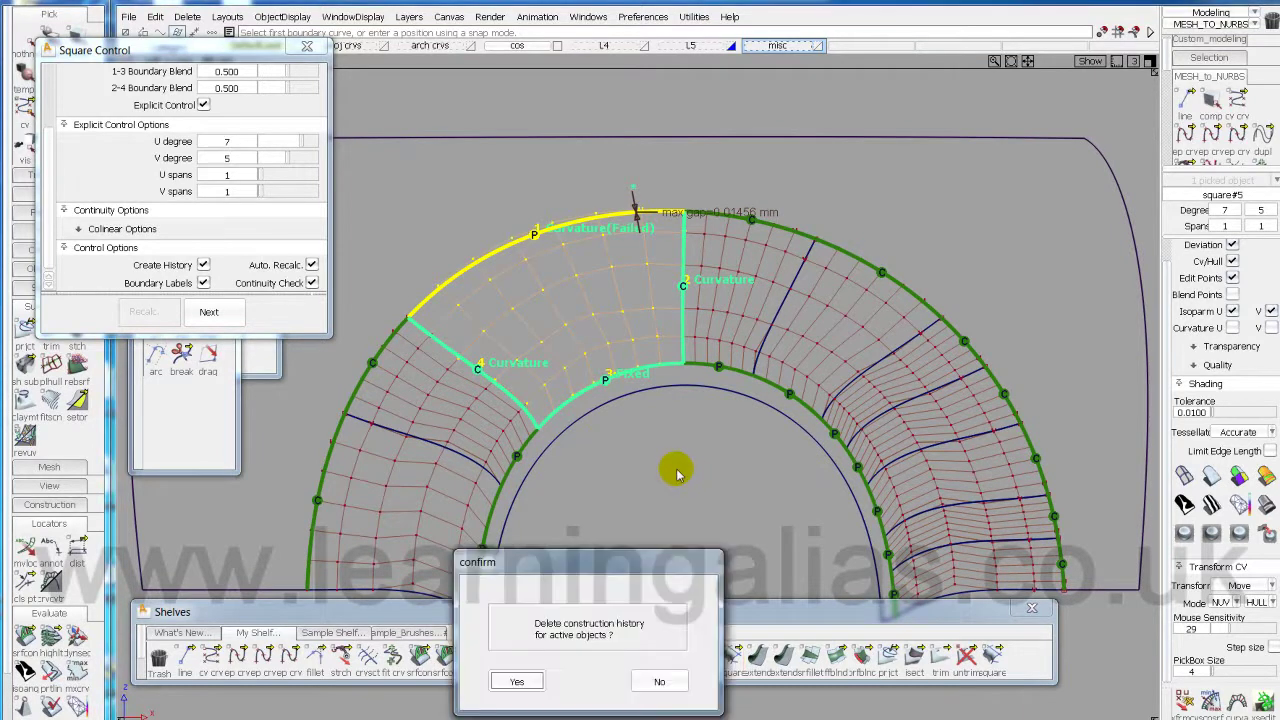
pyautogui.press('Return')
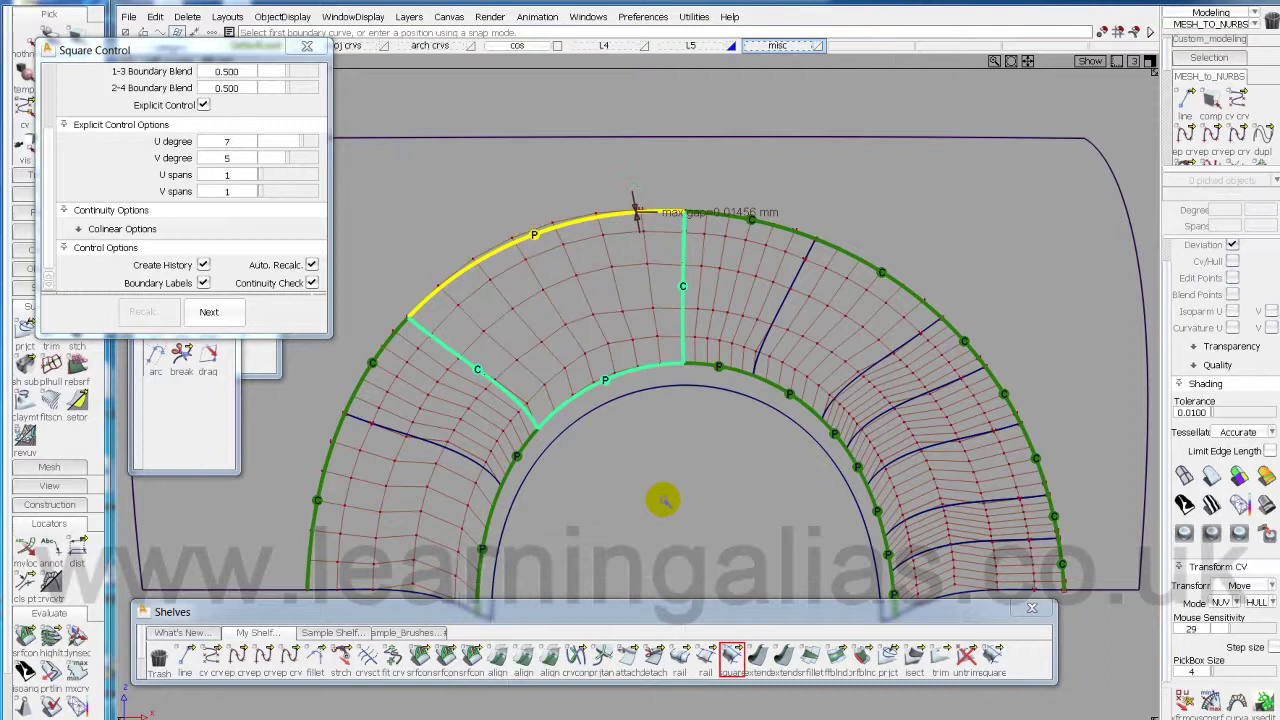
# With Mouse Sensitivity 999 and XYZ mode, nudge the new patch's outer-edge CV near the crown to close its gap with the fender.
pyautogui.keyDown('alt'); pyautogui.keyDown('shift'); pyautogui.moveTo(663, 503); pyautogui.dragTo(706, 514, button='right'); pyautogui.keyUp('shift'); pyautogui.keyUp('alt')
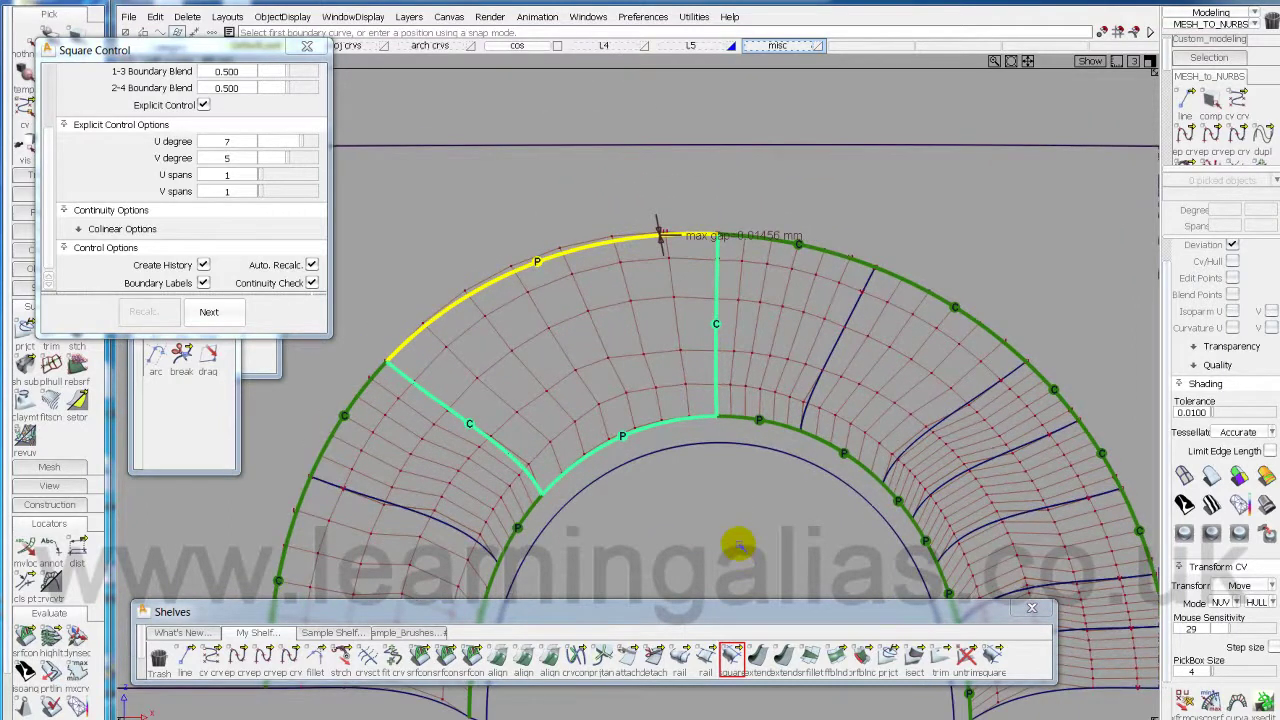
pyautogui.hotkey('ctrl', 't')
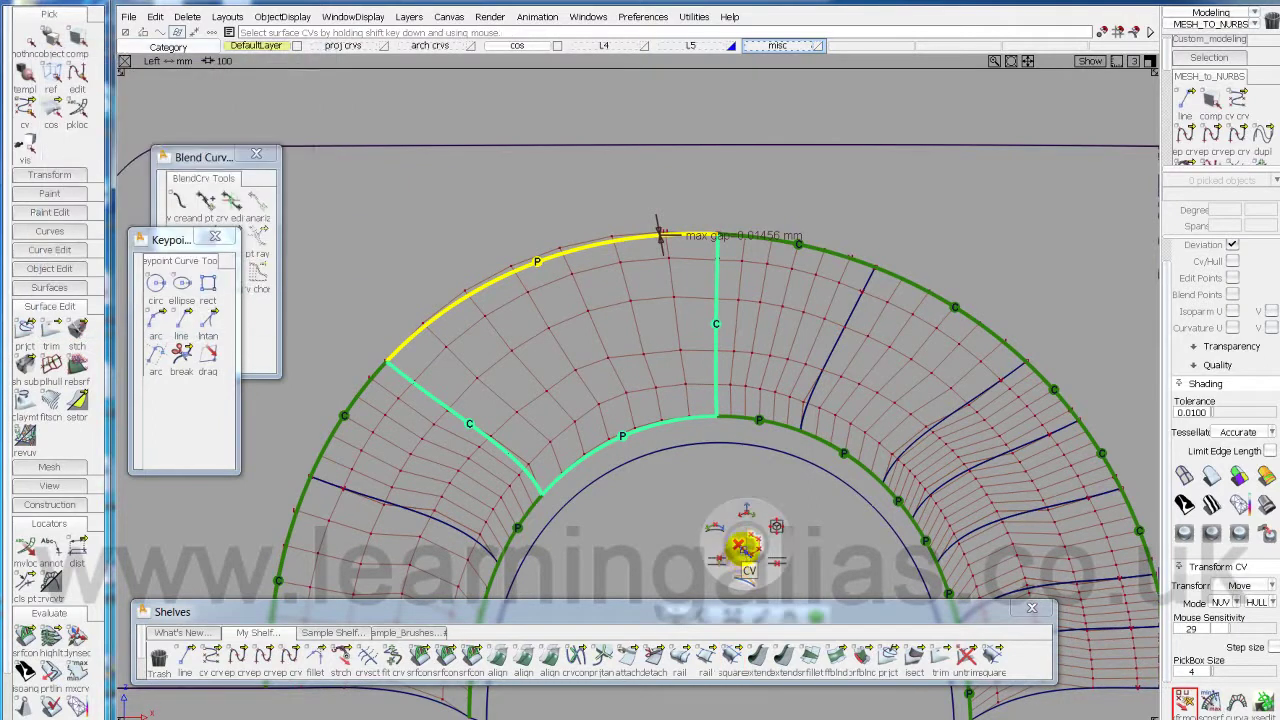
pyautogui.keyDown('ctrl'); pyautogui.keyDown('shift'); pyautogui.moveTo(740, 543); pyautogui.dragTo(733, 521); pyautogui.keyUp('shift'); pyautogui.keyUp('ctrl')
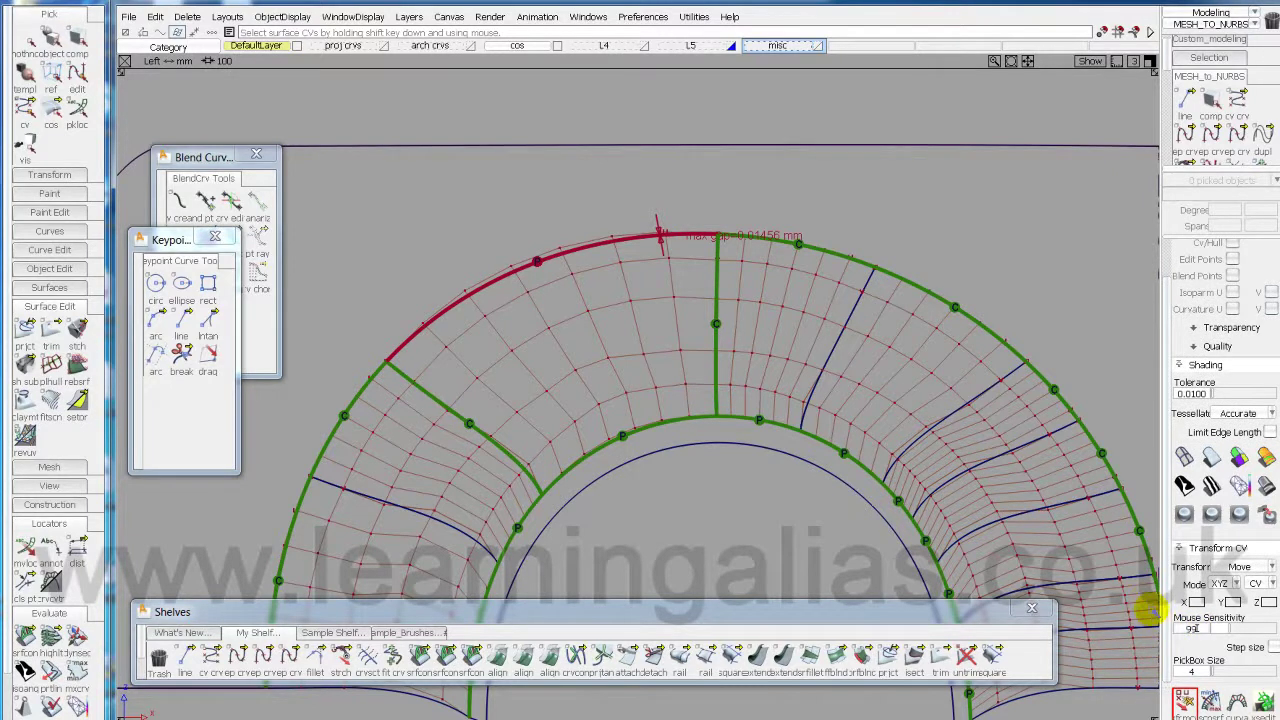
pyautogui.write('999')
pyautogui.press('Return')
pyautogui.press('F8')
pyautogui.keyDown('alt'); pyautogui.keyDown('shift'); pyautogui.moveTo(636, 447); pyautogui.dragTo(931, 363); pyautogui.keyUp('shift'); pyautogui.keyUp('alt')
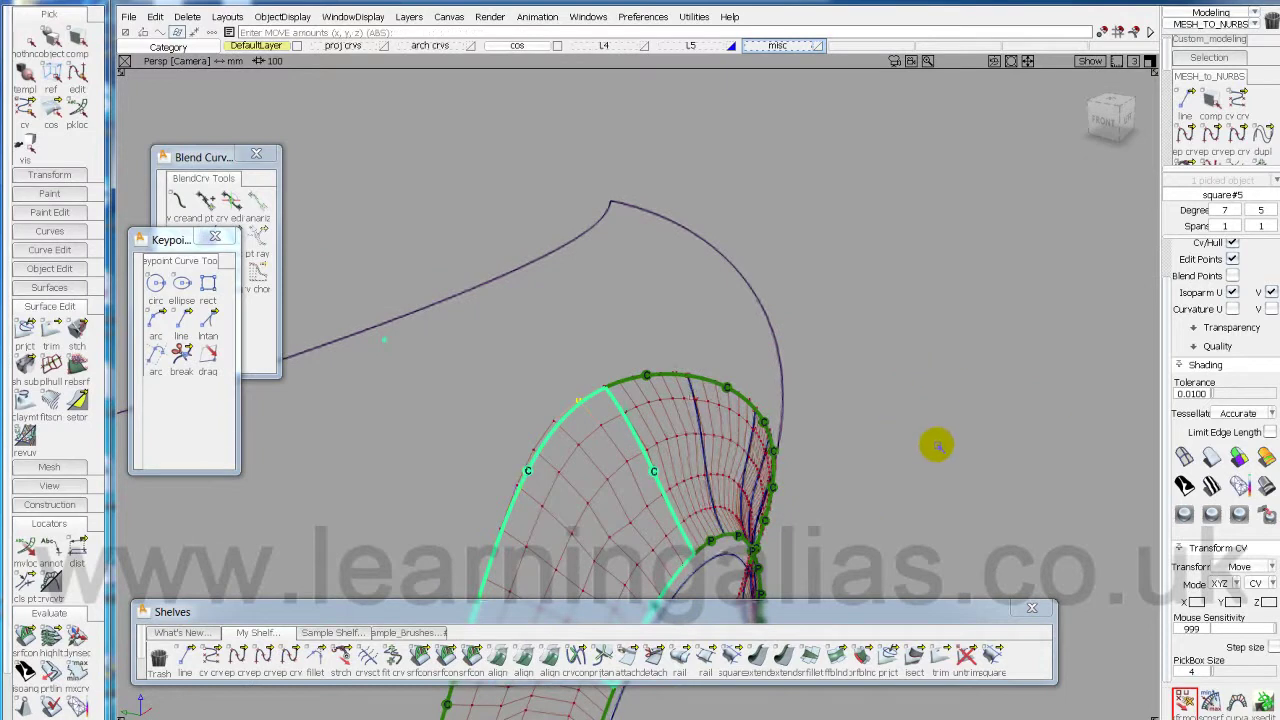
pyautogui.keyDown('alt'); pyautogui.keyDown('shift'); pyautogui.moveTo(934, 443); pyautogui.dragTo(857, 429); pyautogui.keyUp('shift'); pyautogui.keyUp('alt')
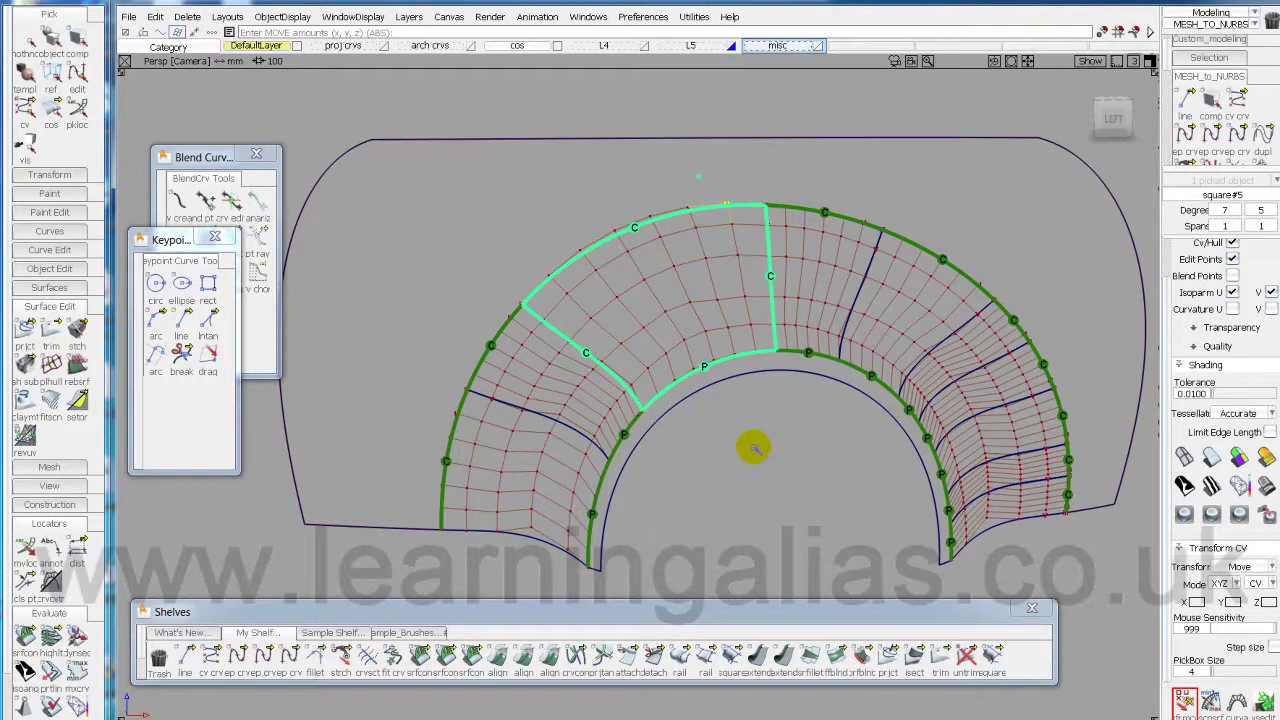
pyautogui.press('Escape')
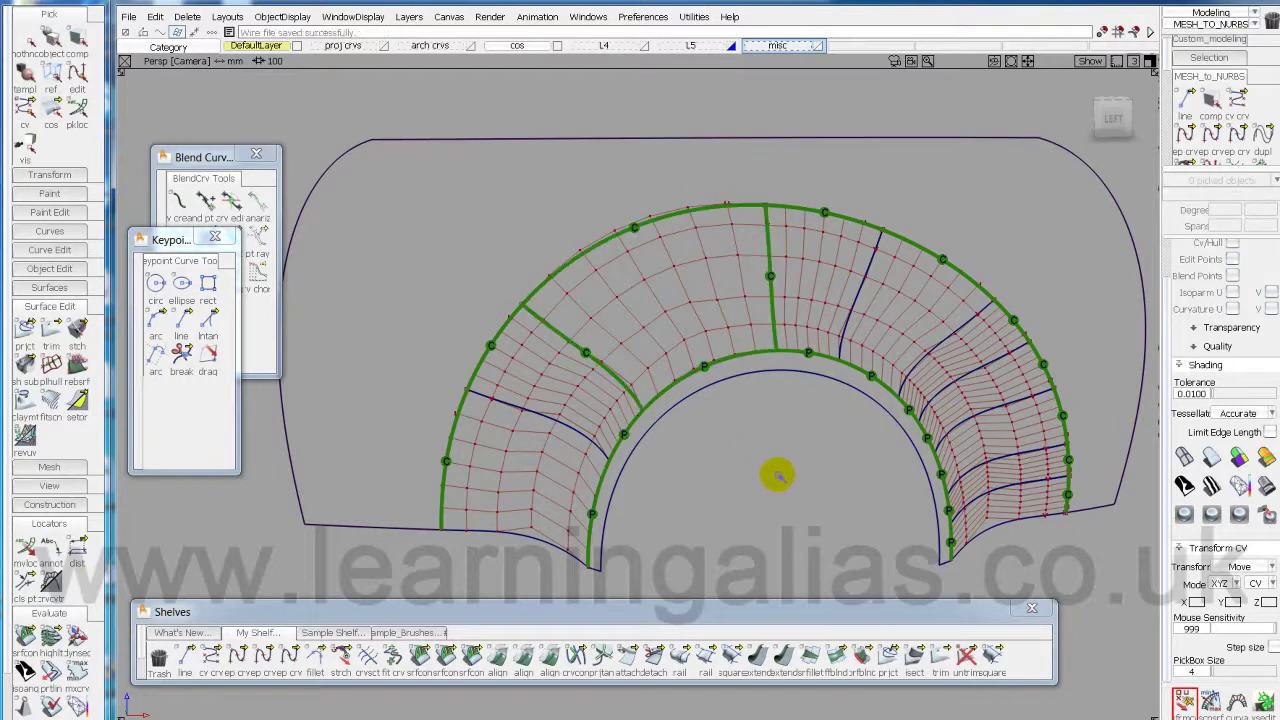
# Delete the two neighbouring blend patches just right of the arch's crown.
pyautogui.keyDown('ctrl'); pyautogui.keyDown('shift'); pyautogui.moveTo(787, 453); pyautogui.dragTo(746, 470, button='right'); pyautogui.keyUp('shift'); pyautogui.keyUp('ctrl')
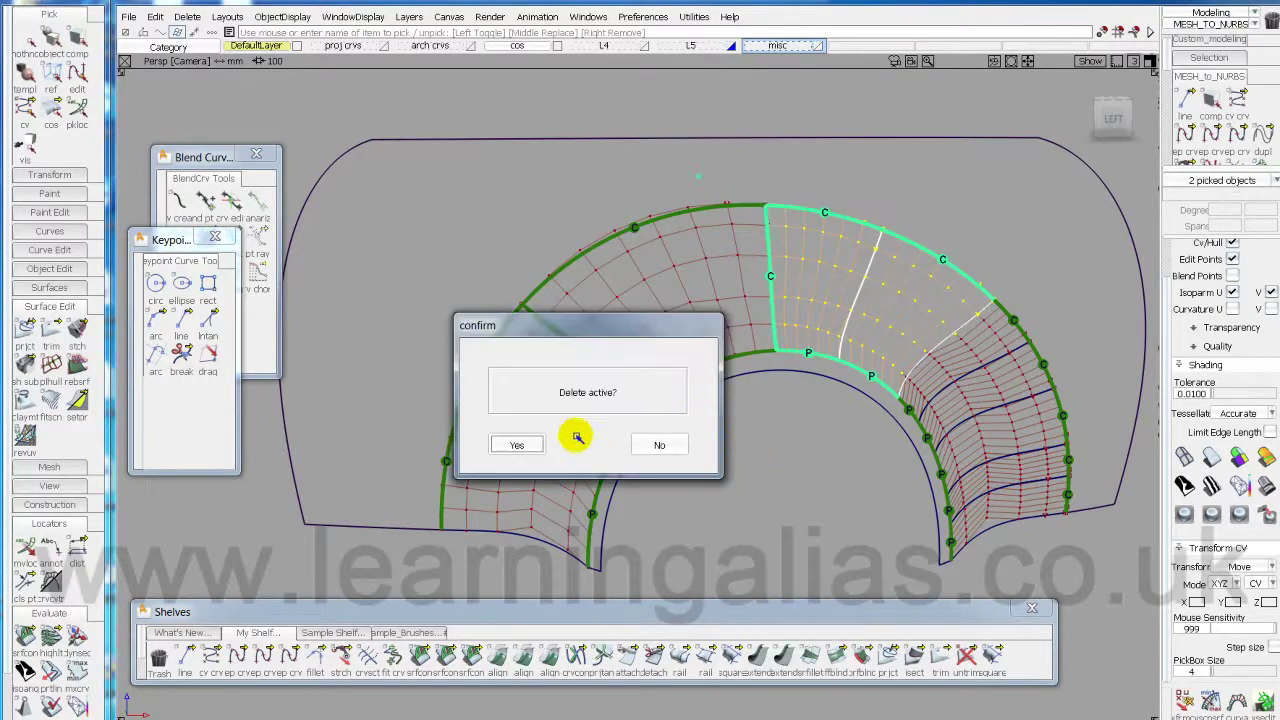
pyautogui.click(517, 444)
# In the Left view, also delete the patch with distorted CVs bordering the lower end of the new gap.
pyautogui.keyDown('alt'); pyautogui.keyDown('shift'); pyautogui.moveTo(846, 483); pyautogui.dragTo(760, 440); pyautogui.keyUp('shift'); pyautogui.keyUp('alt')
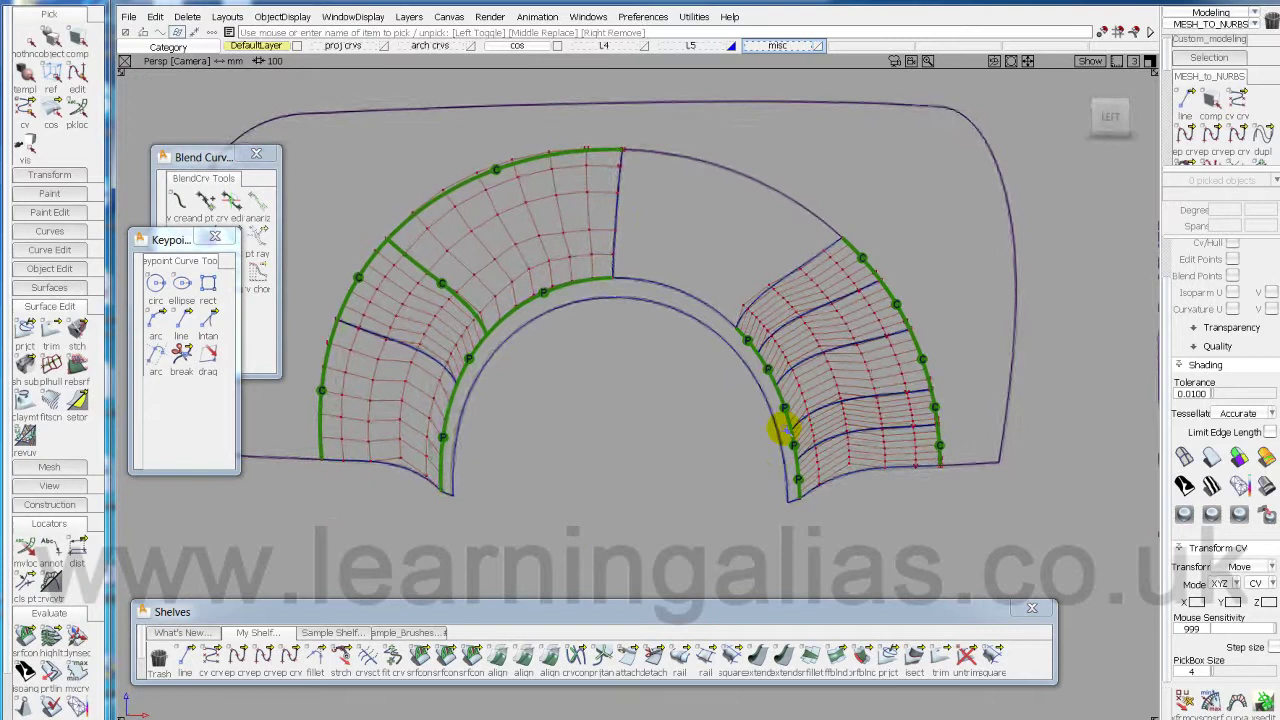
pyautogui.press('F6')
pyautogui.keyDown('alt'); pyautogui.keyDown('shift'); pyautogui.moveTo(910, 479); pyautogui.dragTo(770, 394, button='middle'); pyautogui.keyUp('shift'); pyautogui.keyUp('alt')
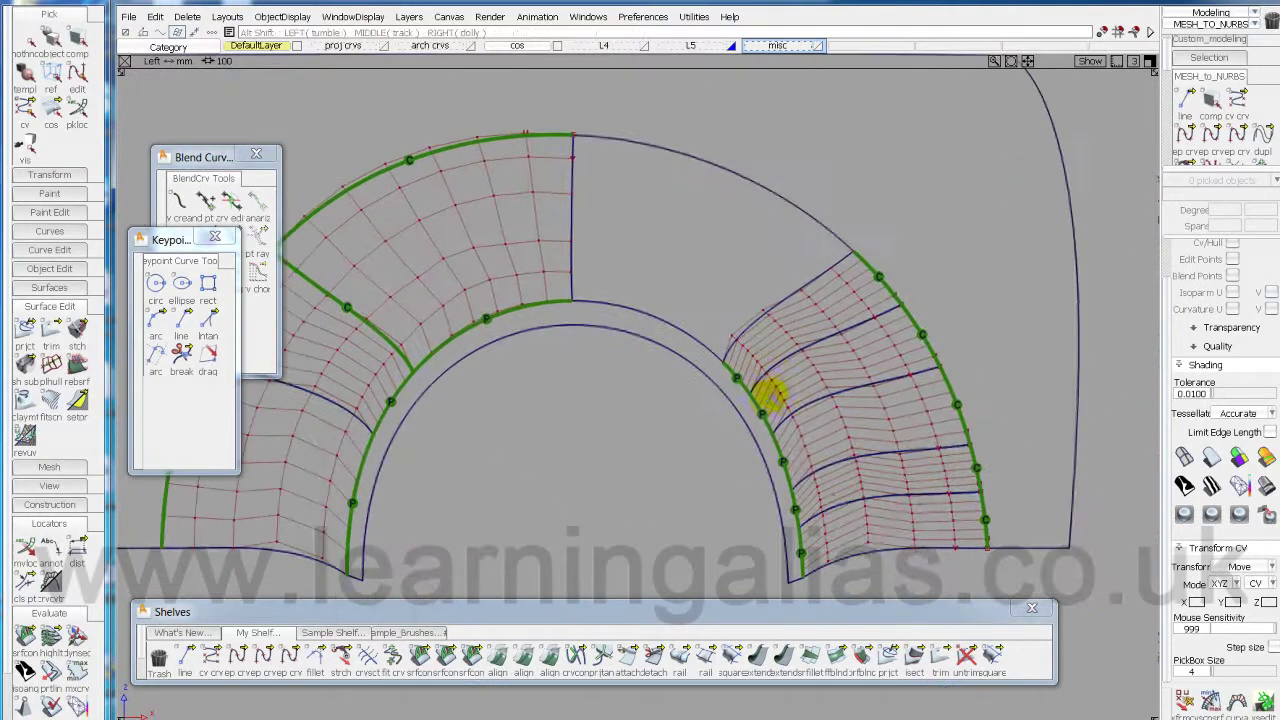
pyautogui.keyDown('alt'); pyautogui.keyDown('shift'); pyautogui.moveTo(768, 393); pyautogui.dragTo(736, 410, button='right'); pyautogui.keyUp('shift'); pyautogui.keyUp('alt')
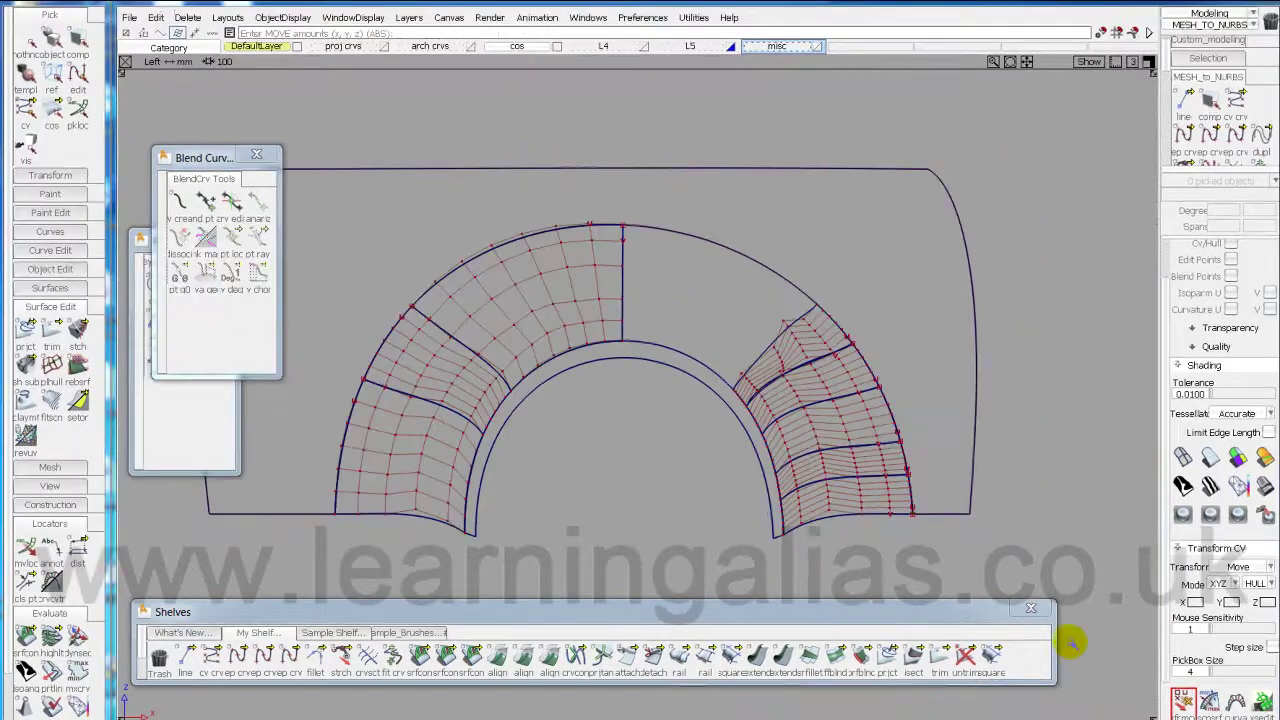
pyautogui.keyDown('ctrl'); pyautogui.keyDown('shift'); pyautogui.moveTo(652, 453); pyautogui.dragTo(674, 420); pyautogui.keyUp('shift'); pyautogui.keyUp('ctrl')
pyautogui.press('Delete')
pyautogui.press('Return')
pyautogui.click(518, 451)
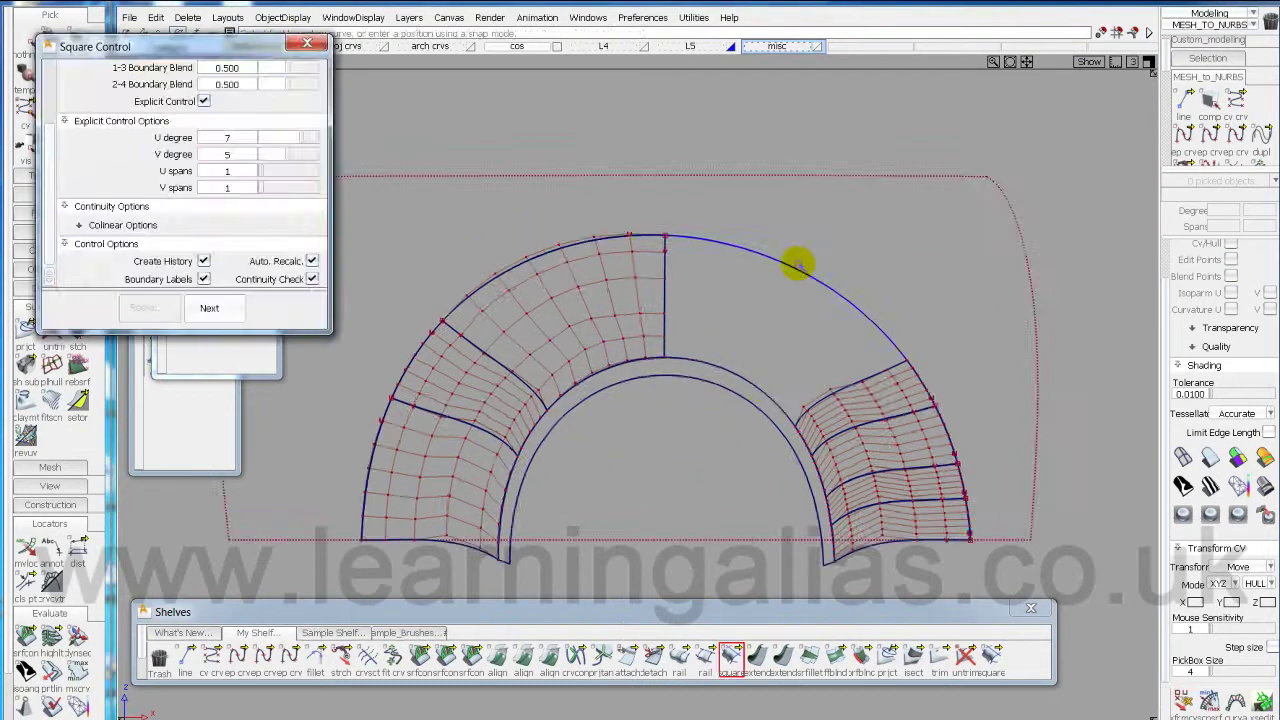
# Span the gap right of the crown with a Square surface, using Curvature at the fender and patch edges and Fixed at the arch strip.
pyautogui.click(856, 384)
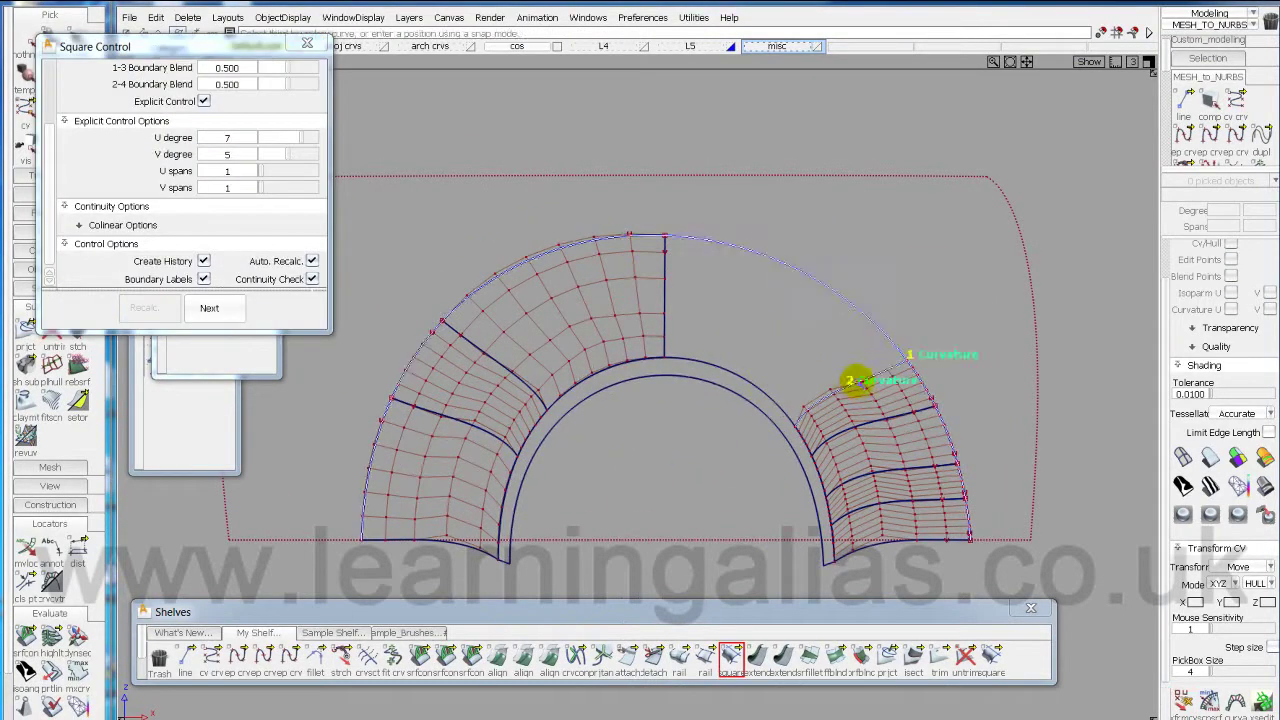
pyautogui.click(731, 372)
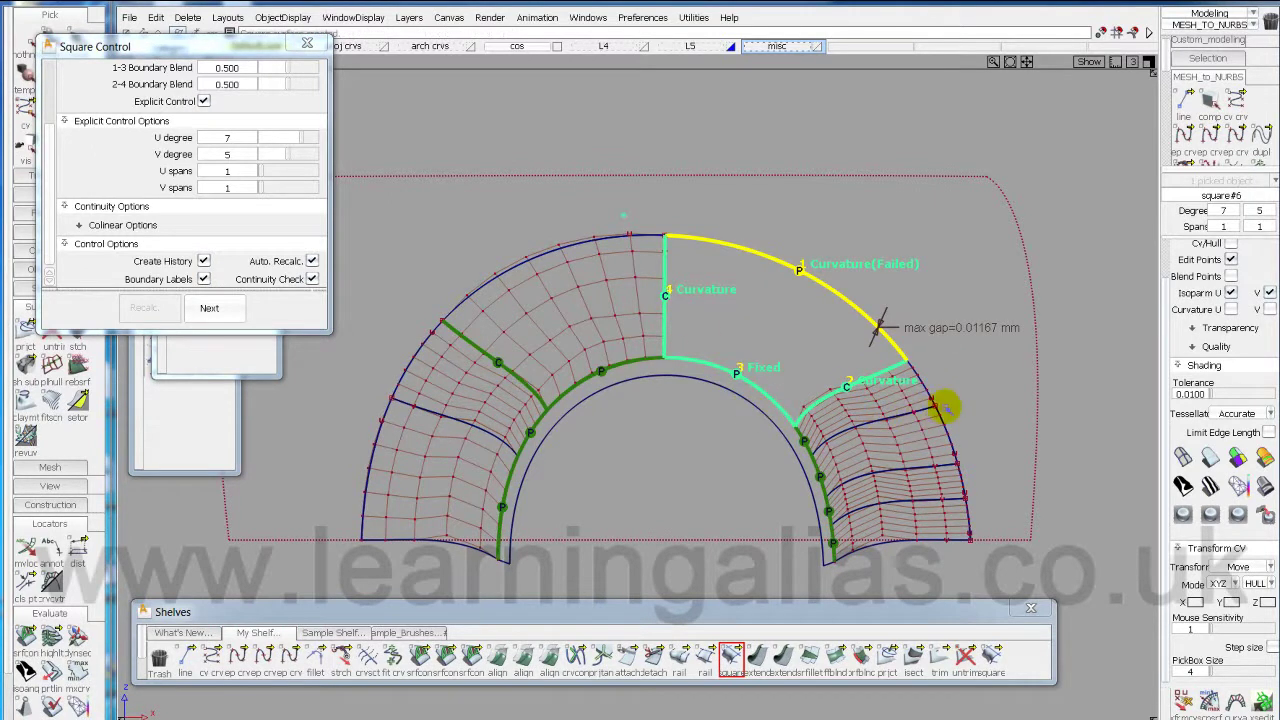
# Show the CVs and hulls of the new patch right of the crown and delete its construction history.
pyautogui.keyDown('alt'); pyautogui.keyDown('shift'); pyautogui.moveTo(980, 380); pyautogui.dragTo(846, 335, button='middle'); pyautogui.keyUp('shift'); pyautogui.keyUp('alt')
pyautogui.keyDown('alt'); pyautogui.keyDown('shift'); pyautogui.moveTo(846, 335); pyautogui.dragTo(891, 423, button='right'); pyautogui.keyUp('shift'); pyautogui.keyUp('alt')
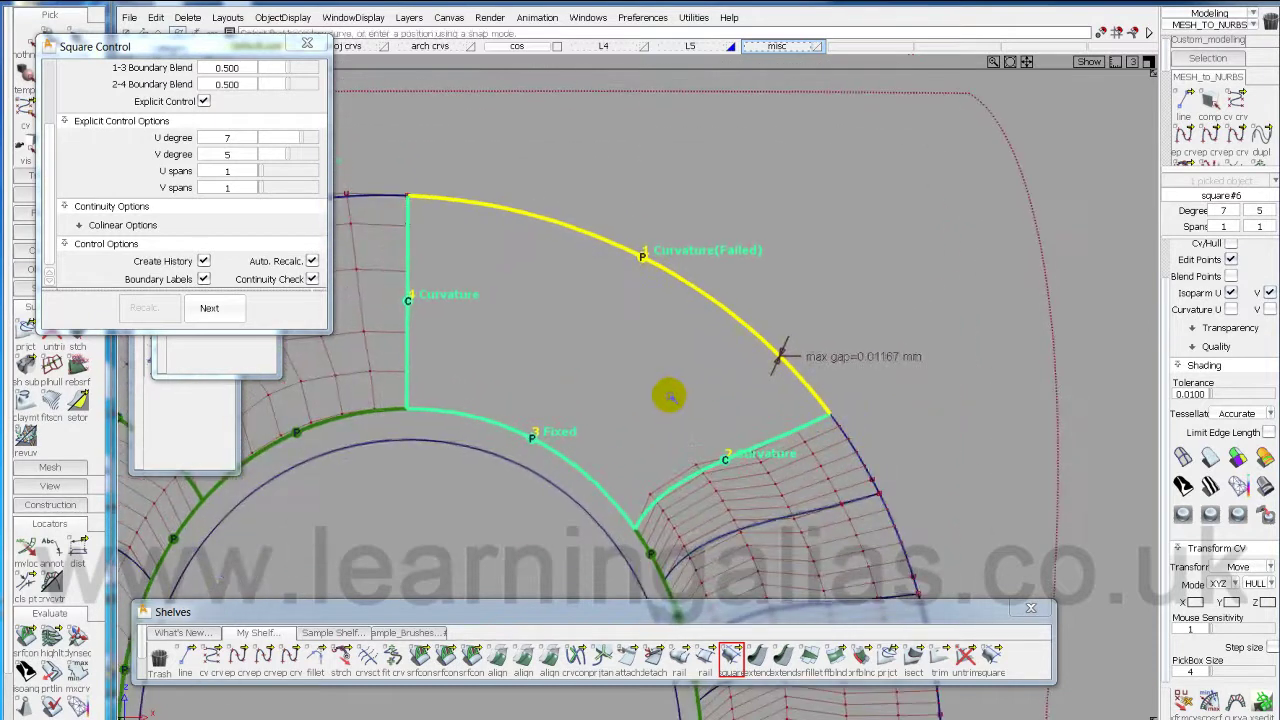
pyautogui.keyDown('ctrl'); pyautogui.keyDown('shift'); pyautogui.moveTo(671, 395); pyautogui.dragTo(711, 401, button='right'); pyautogui.keyUp('shift'); pyautogui.keyUp('ctrl')
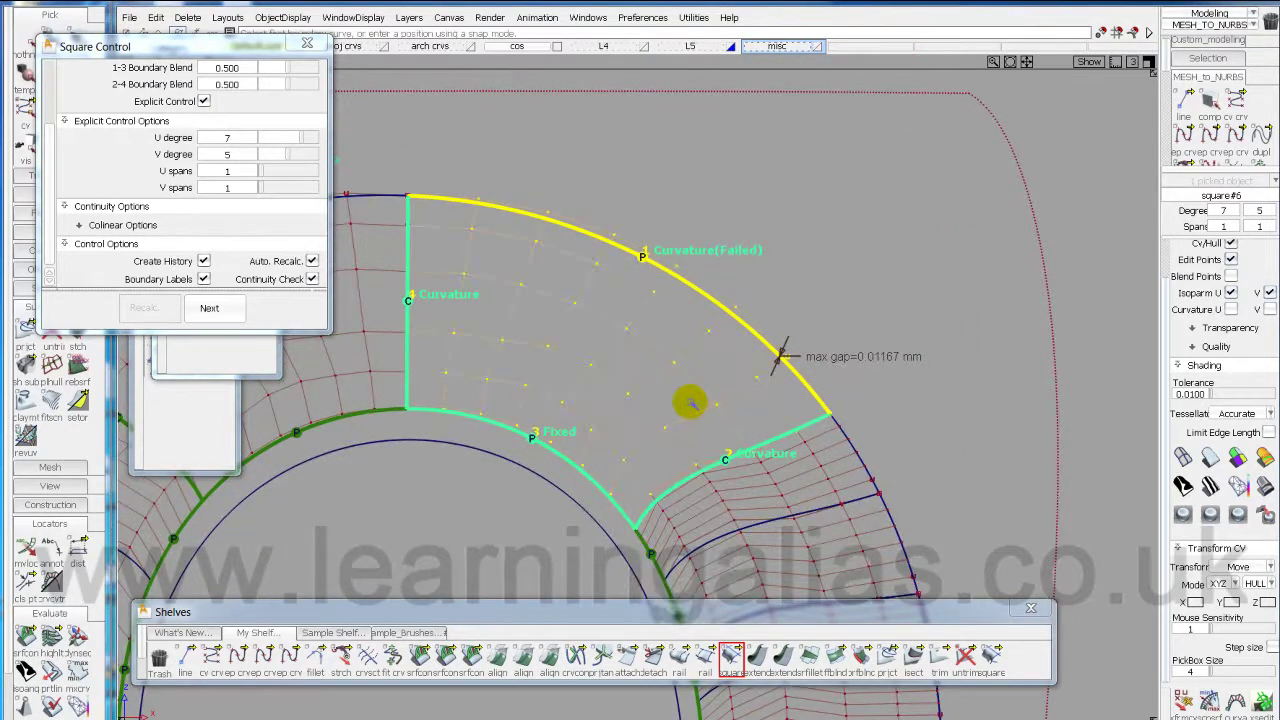
pyautogui.click(690, 404)
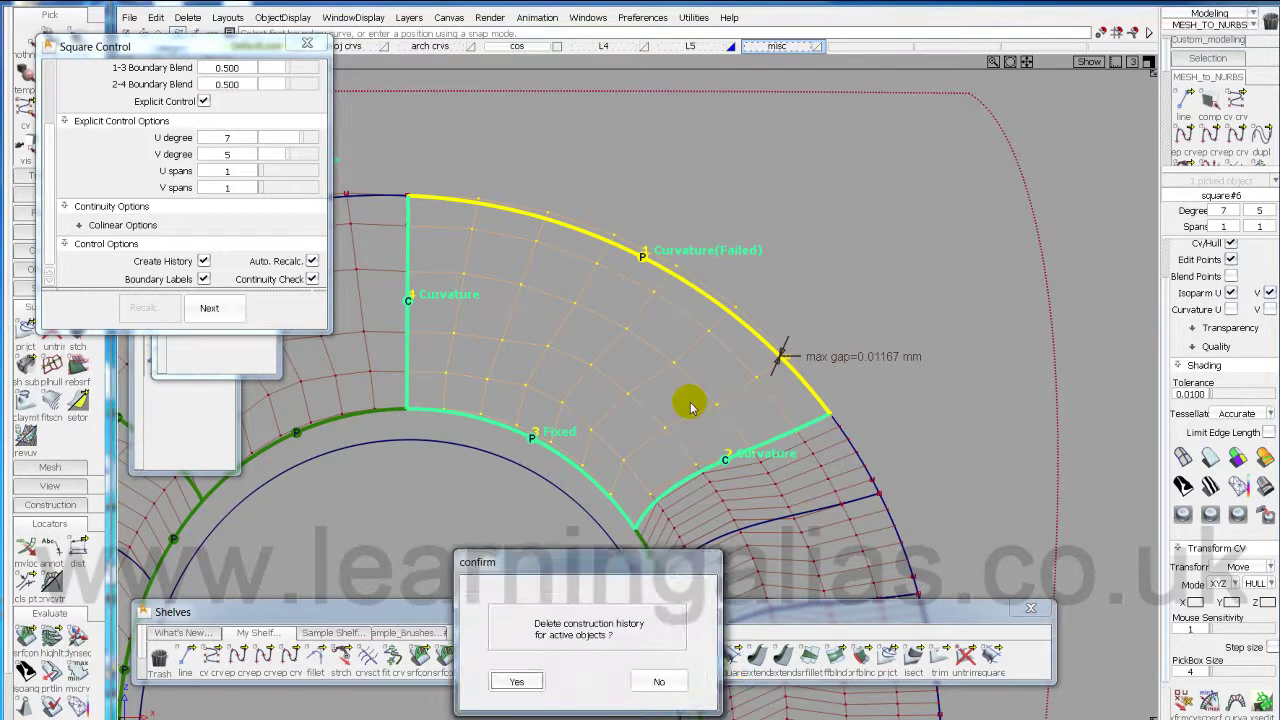
pyautogui.press('Return')
# In NUV mode with Mouse Sensitivity 999, nudge the right patch's outer-edge CV at the maximum-gap marker to close the gap with the fender.
pyautogui.click(1183, 700)
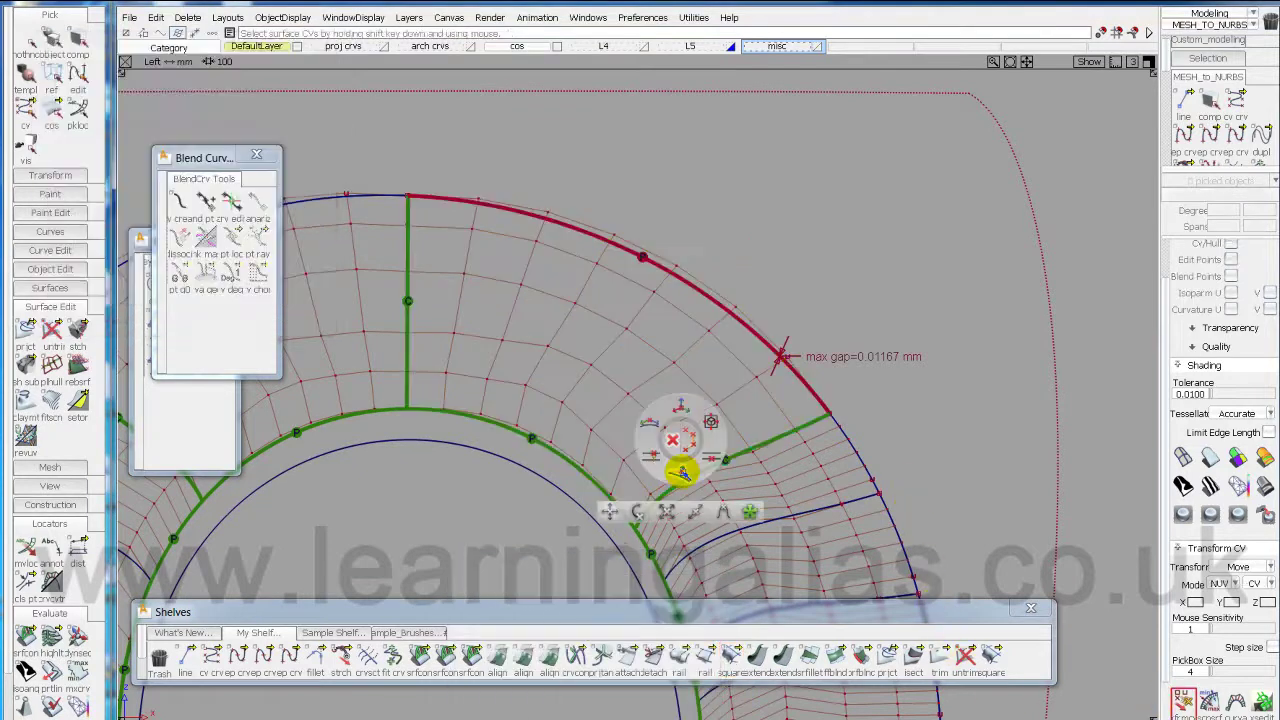
pyautogui.keyDown('ctrl'); pyautogui.keyDown('shift'); pyautogui.moveTo(682, 473); pyautogui.dragTo(682, 474); pyautogui.keyUp('shift'); pyautogui.keyUp('ctrl')
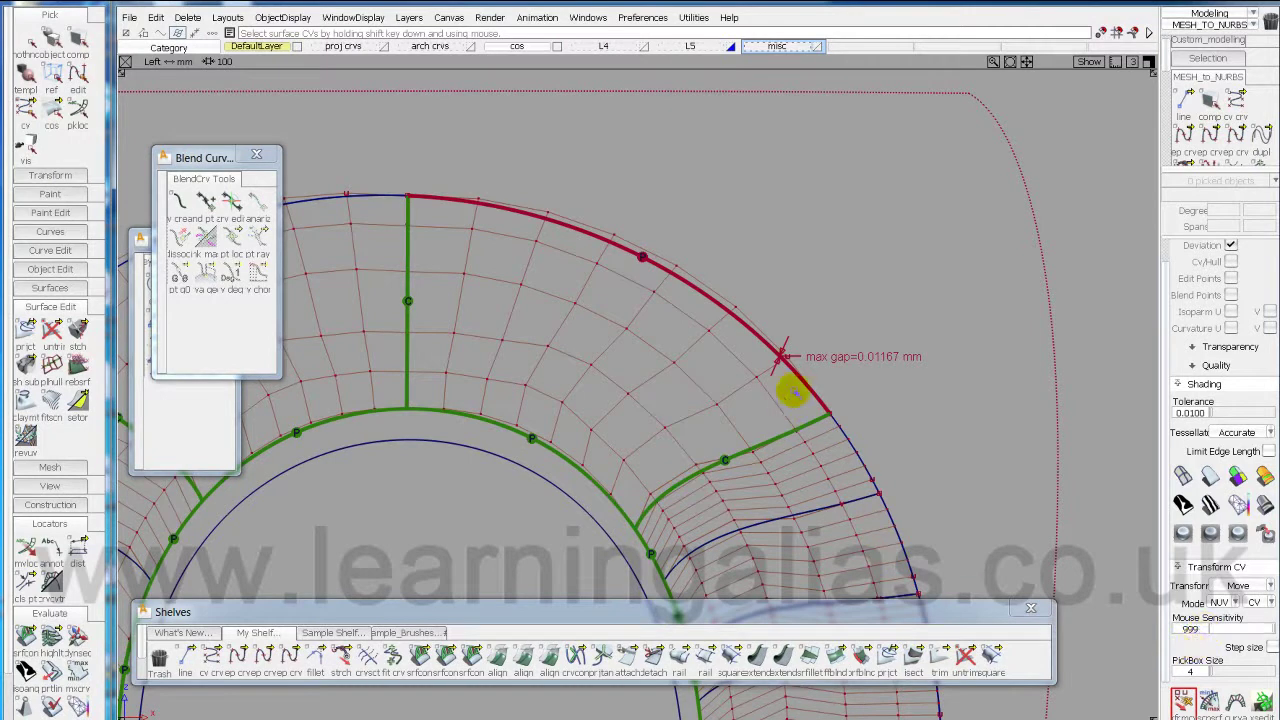
pyautogui.click(785, 357)
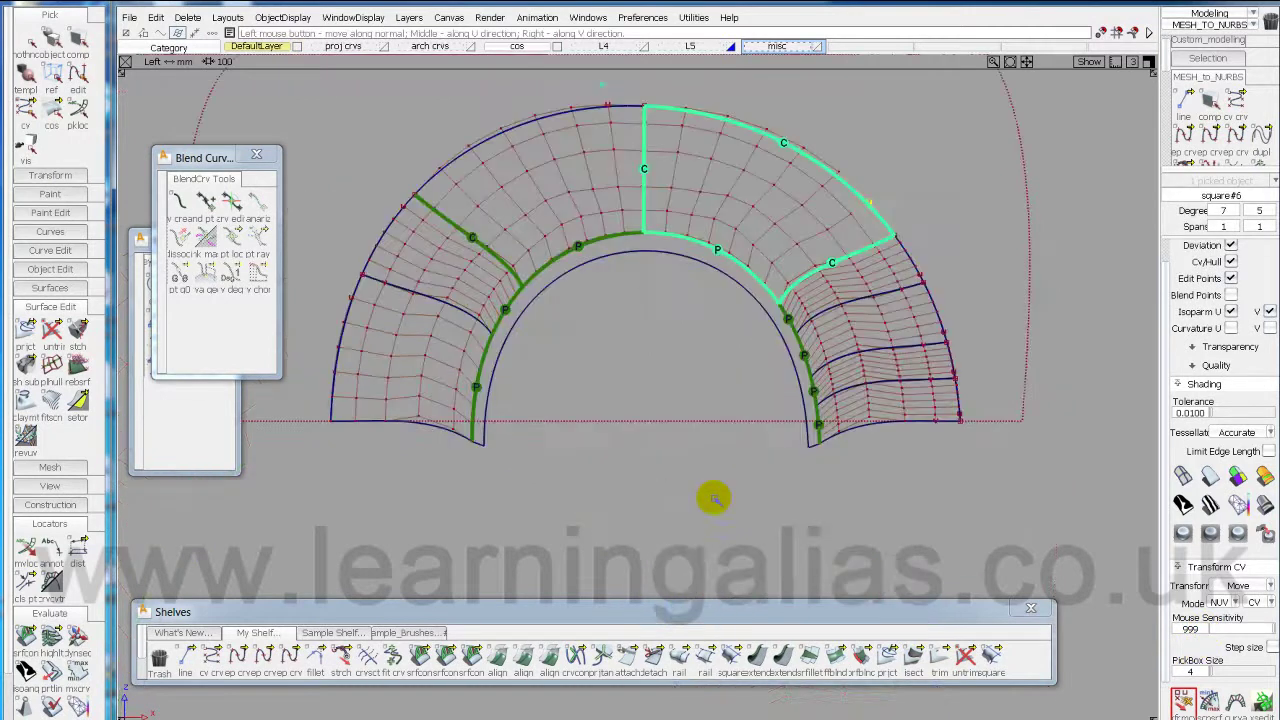
# Duplicate the blend's two bottom end edges as curves without rebuilding them.
pyautogui.keyDown('ctrl'); pyautogui.keyDown('shift'); pyautogui.moveTo(714, 497); pyautogui.dragTo(626, 494); pyautogui.keyUp('shift'); pyautogui.keyUp('ctrl')
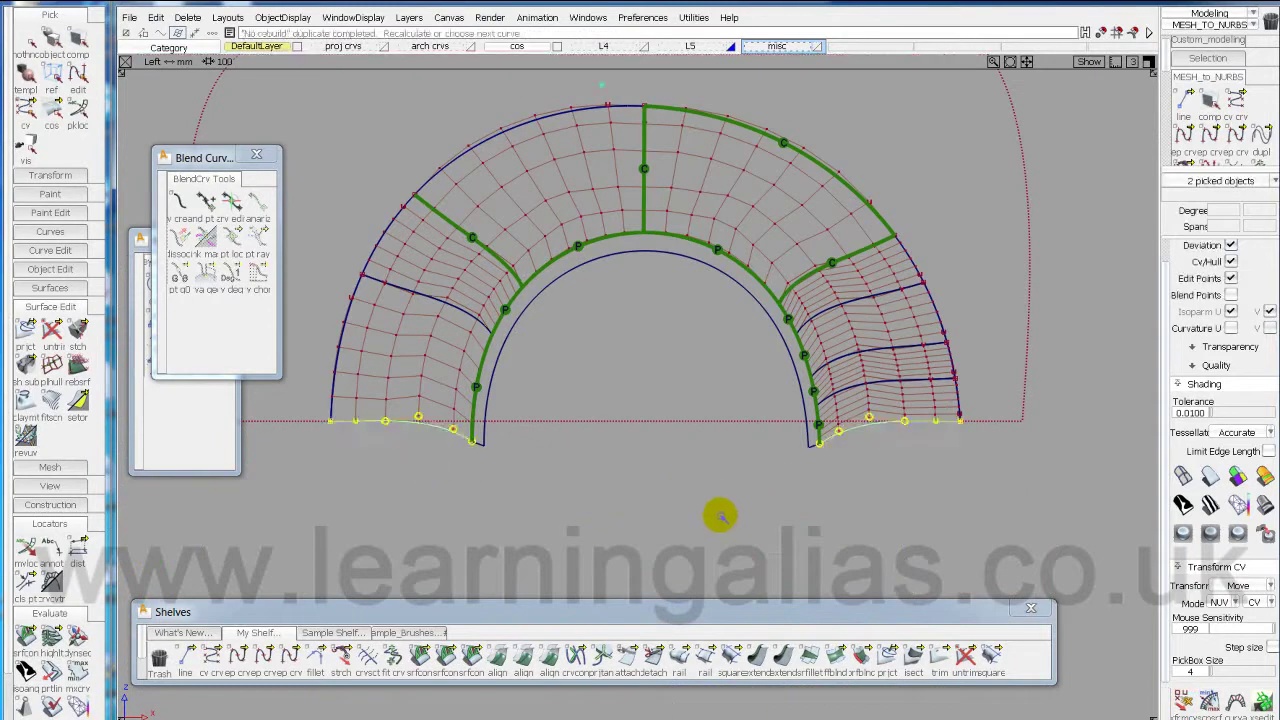
pyautogui.keyDown('ctrl'); pyautogui.keyDown('shift'); pyautogui.moveTo(721, 517); pyautogui.dragTo(760, 508); pyautogui.keyUp('shift'); pyautogui.keyUp('ctrl')
# Delete all the remaining original blend patches on both sides of the arch, keeping the two crown patches and the end curves.
pyautogui.keyDown('ctrl'); pyautogui.keyDown('shift'); pyautogui.click(721, 498); pyautogui.keyUp('shift'); pyautogui.keyUp('ctrl')
pyautogui.moveTo(867, 286); pyautogui.dragTo(874, 389)
pyautogui.moveTo(463, 296); pyautogui.dragTo(455, 334)
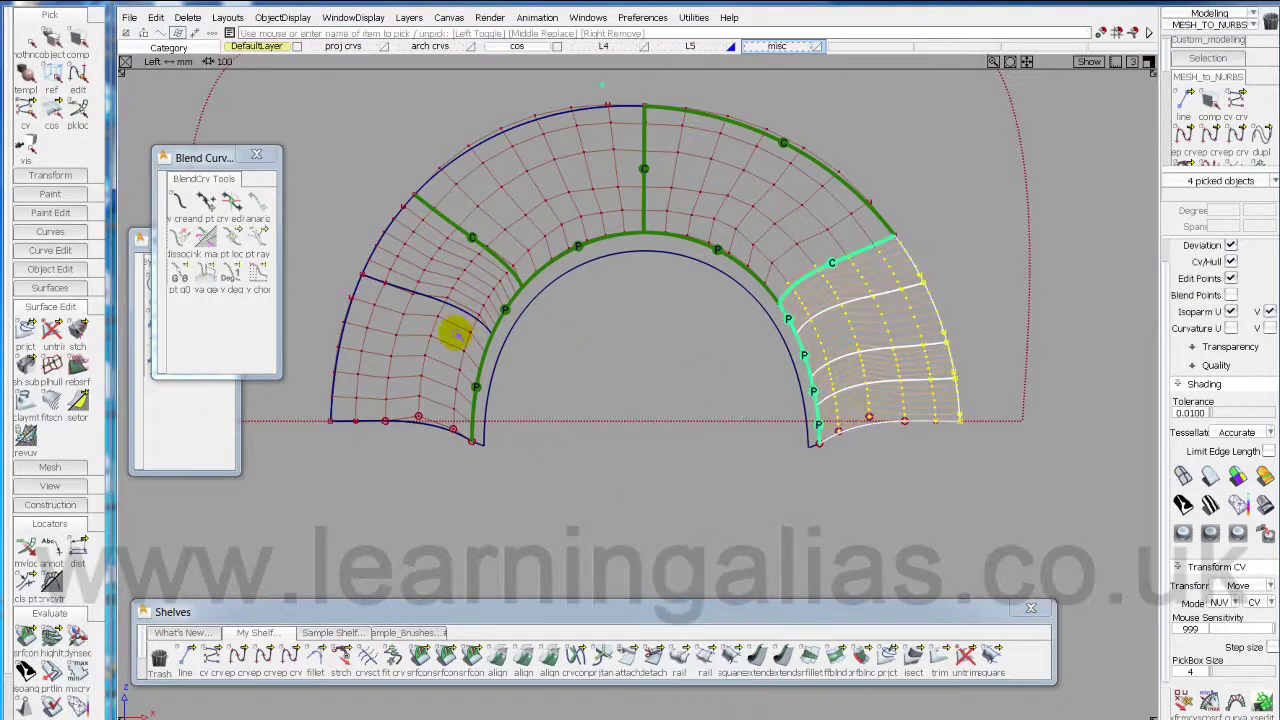
pyautogui.keyDown('ctrl'); pyautogui.keyDown('shift'); pyautogui.moveTo(674, 500); pyautogui.dragTo(616, 509, button='right'); pyautogui.keyUp('shift'); pyautogui.keyUp('ctrl')
pyautogui.click(525, 491)
pyautogui.click(517, 489)
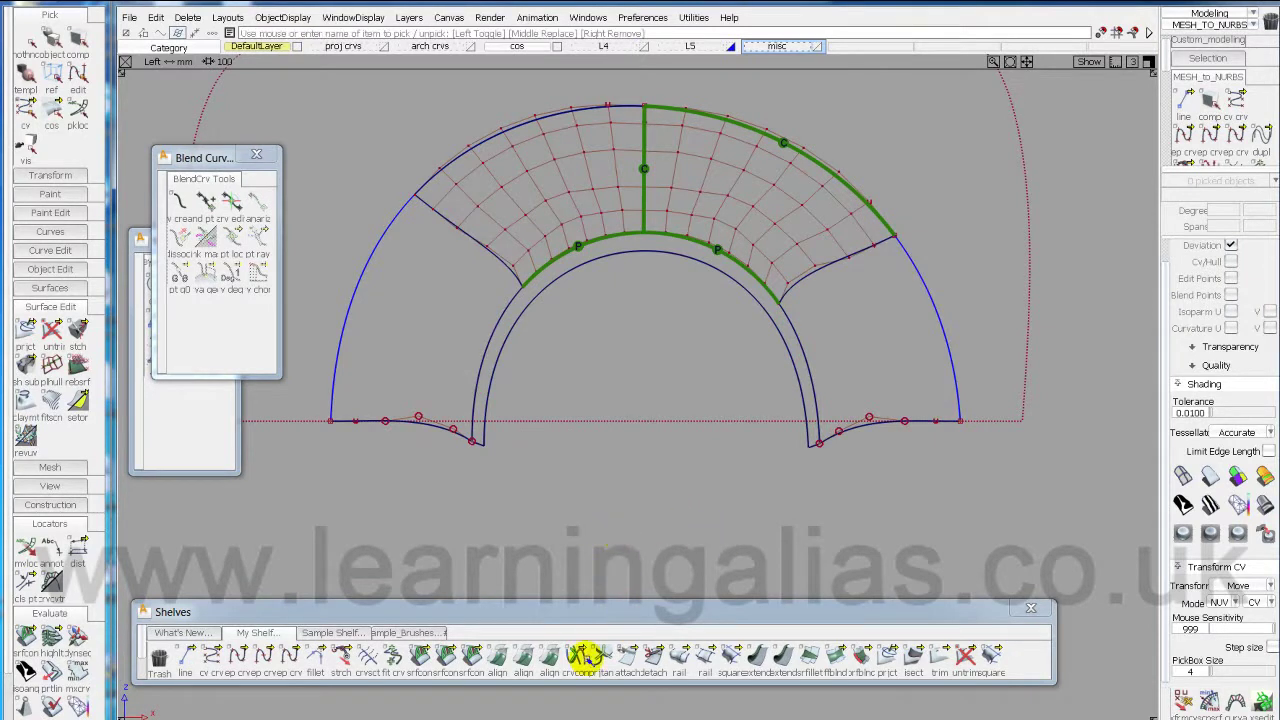
# Build a Square surface down the arch's right side with Curvature at the fender and patch edge, Free at the end curve and Fixed at the strip.
pyautogui.click(745, 657)
pyautogui.click(945, 340)
pyautogui.click(857, 423)
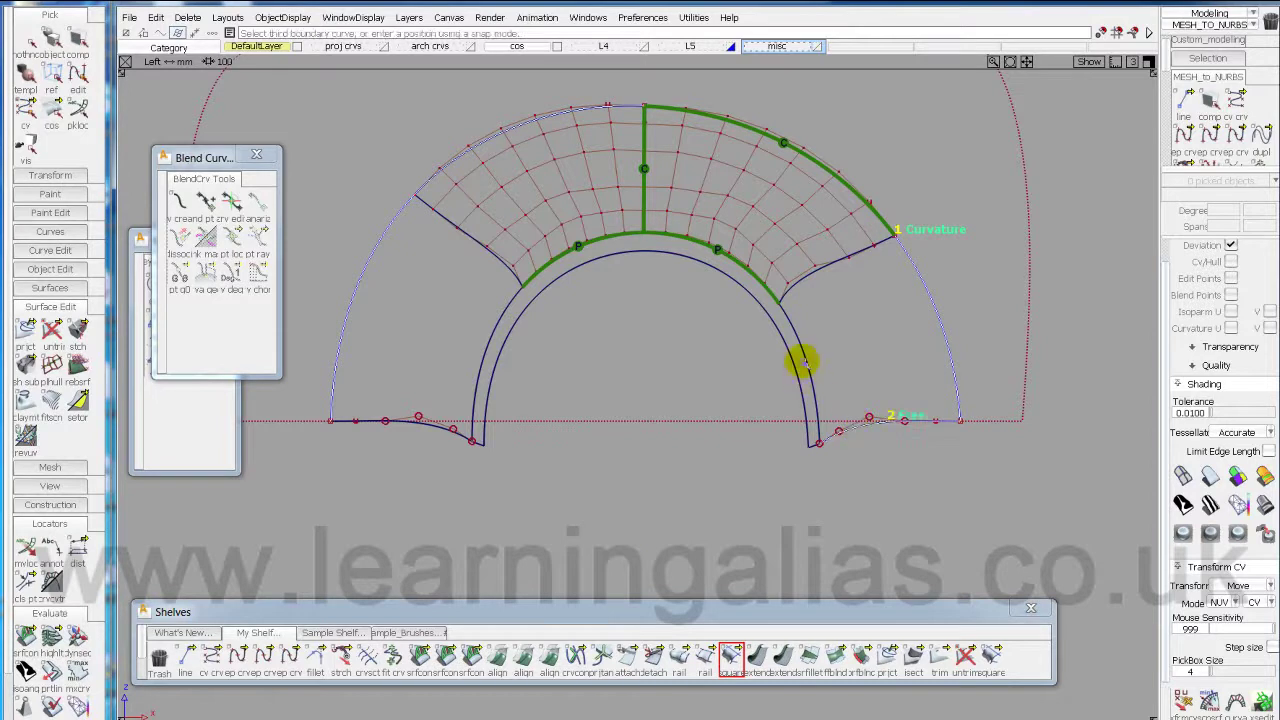
pyautogui.click(805, 360)
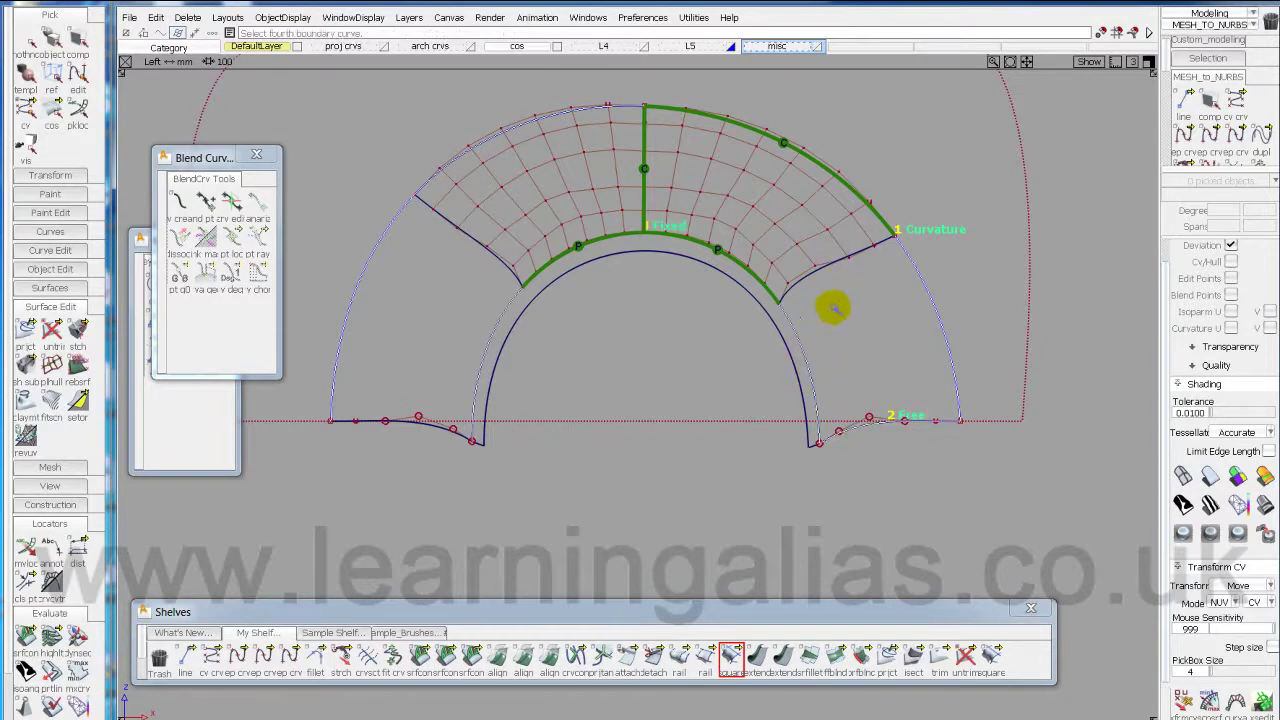
pyautogui.click(831, 268)
# Build a matching Square surface down the left side with Curvature at the fender and patch edge, Fixed at the strip, Free at the end curve.
pyautogui.click(354, 298)
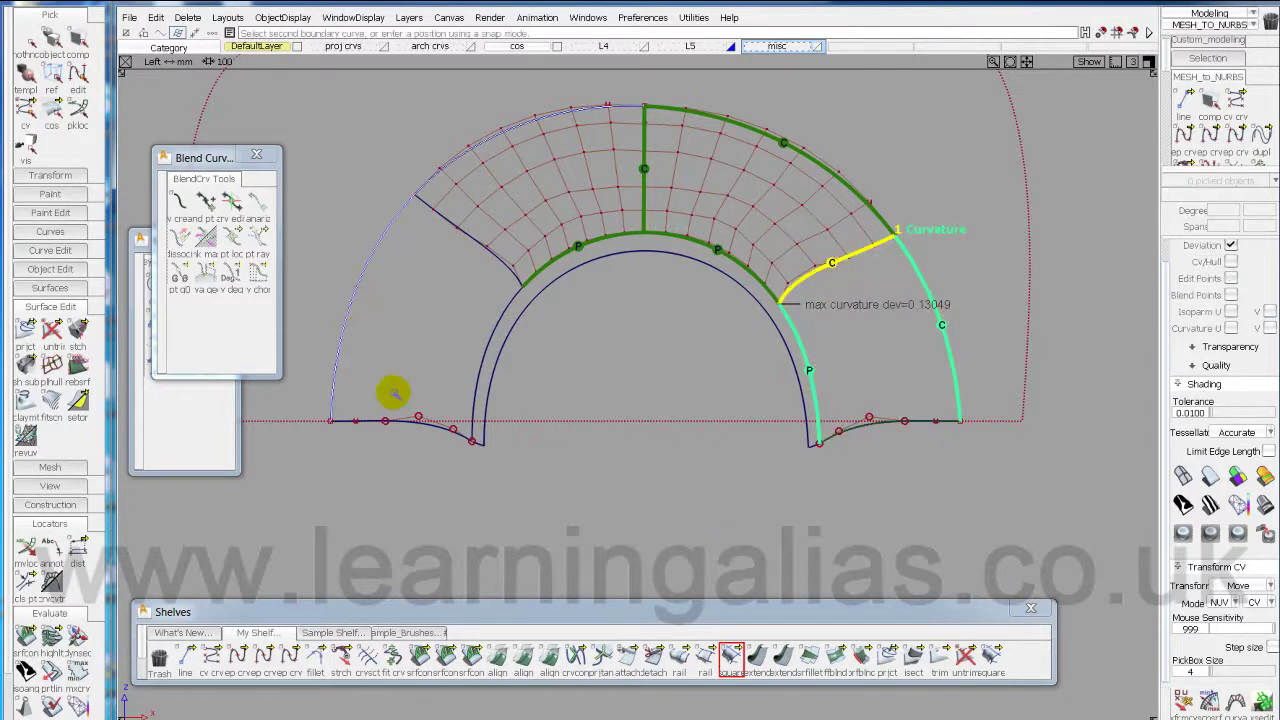
pyautogui.click(480, 247)
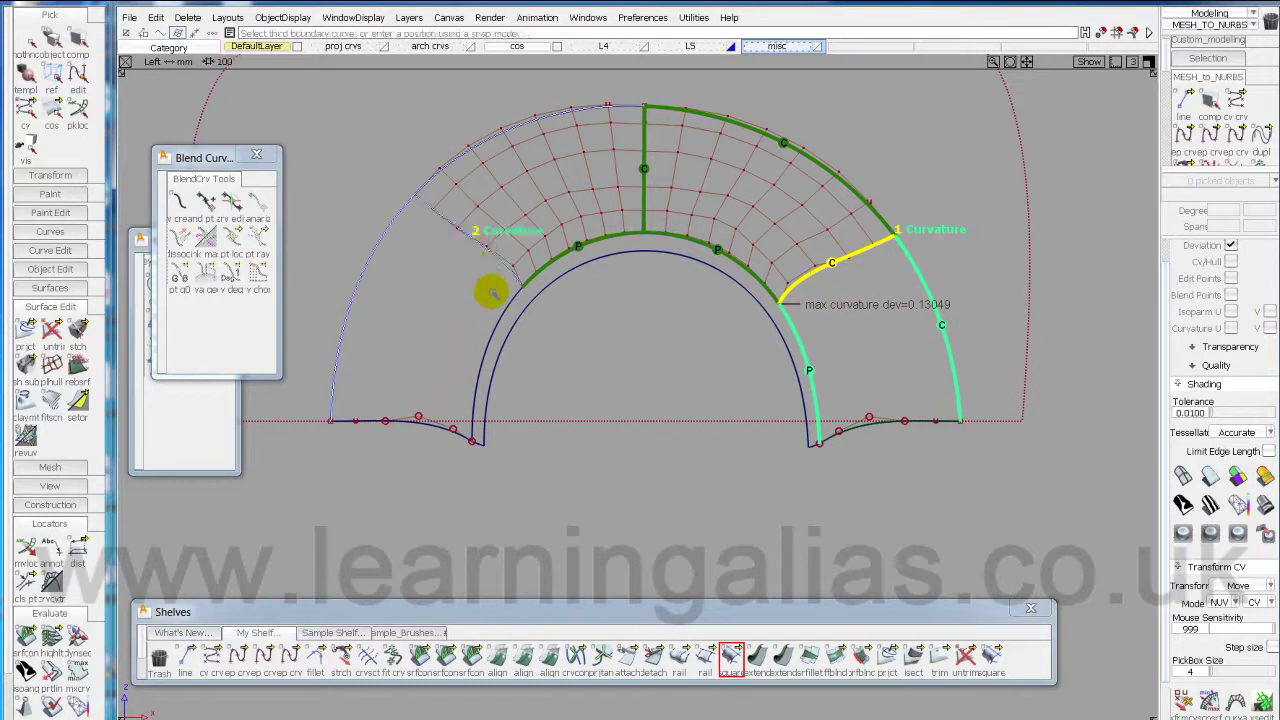
pyautogui.click(492, 325)
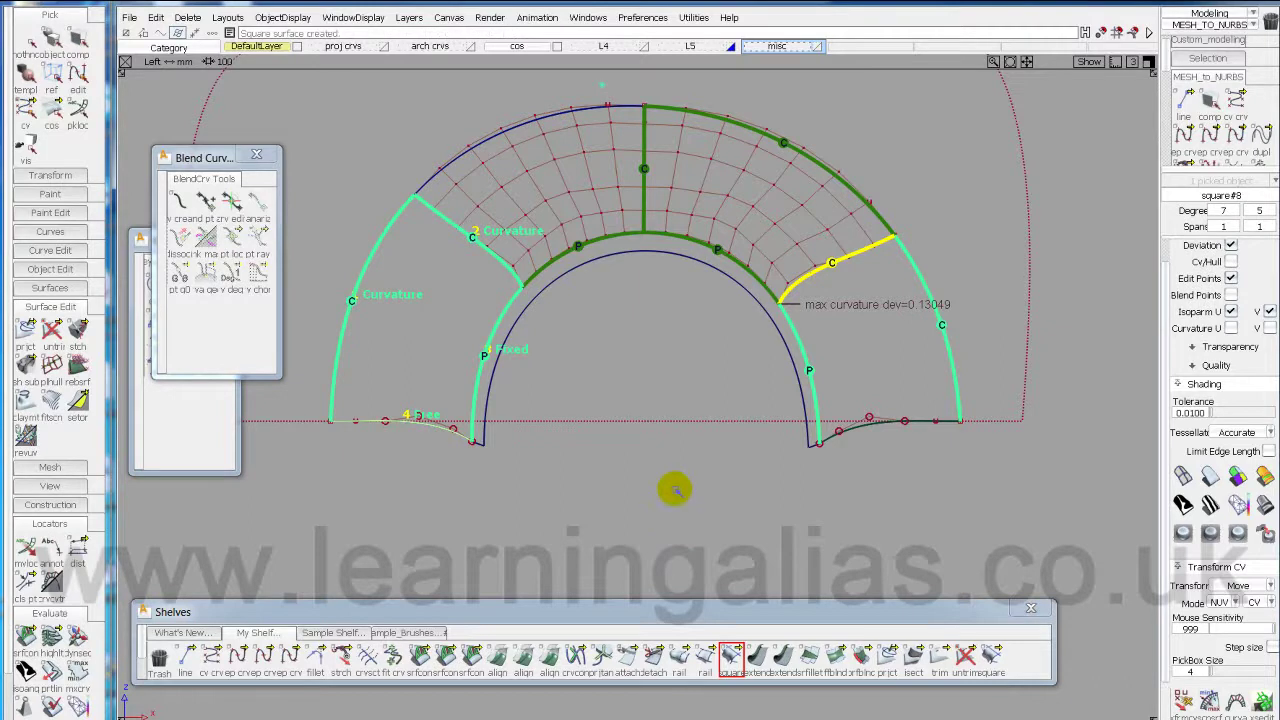
# Turn on the CV and hull display for the side Square patches and examine the CV layout down both sides of the arch.
pyautogui.keyDown('alt'); pyautogui.keyDown('shift'); pyautogui.moveTo(689, 432); pyautogui.dragTo(684, 523, button='middle'); pyautogui.keyUp('shift'); pyautogui.keyUp('alt')
pyautogui.keyDown('ctrl'); pyautogui.keyDown('shift'); pyautogui.moveTo(624, 456); pyautogui.dragTo(659, 463, button='right'); pyautogui.keyUp('shift'); pyautogui.keyUp('ctrl')
pyautogui.keyDown('alt'); pyautogui.keyDown('shift'); pyautogui.moveTo(693, 489); pyautogui.dragTo(620, 449, button='middle'); pyautogui.keyUp('shift'); pyautogui.keyUp('alt')
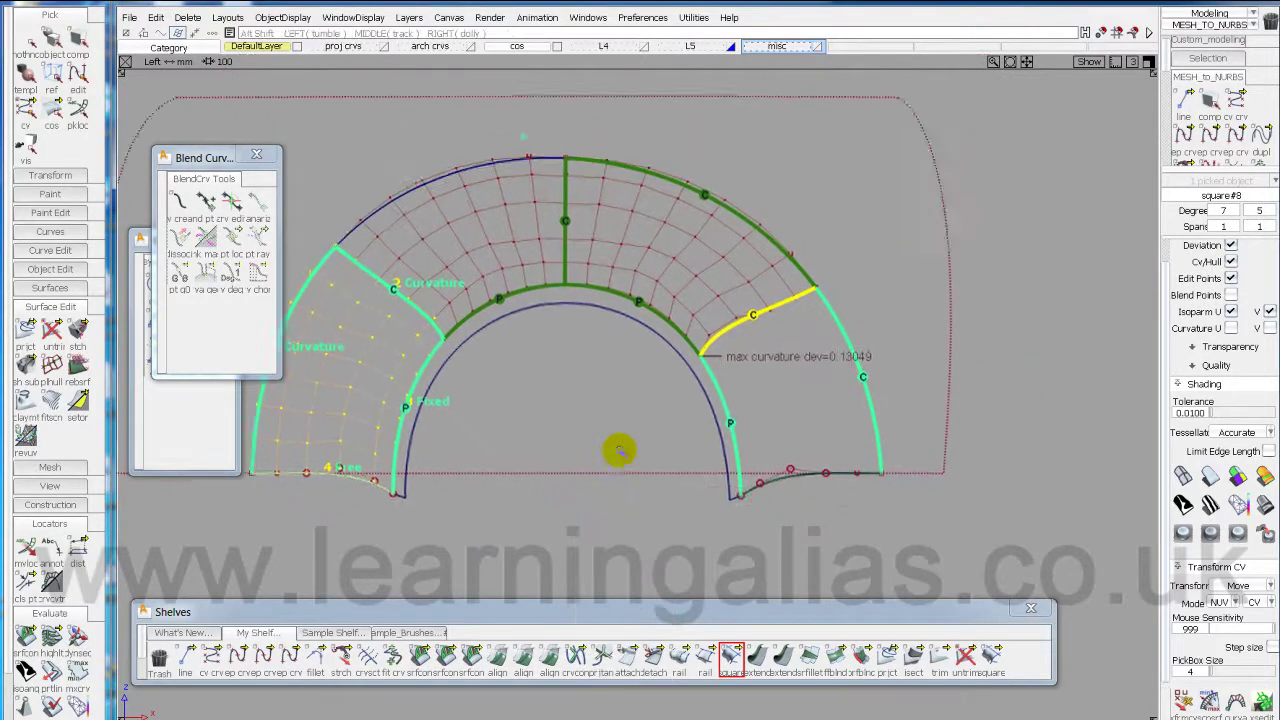
pyautogui.keyDown('alt'); pyautogui.keyDown('shift'); pyautogui.moveTo(621, 474); pyautogui.dragTo(643, 472, button='right'); pyautogui.keyUp('shift'); pyautogui.keyUp('alt')
pyautogui.keyDown('alt'); pyautogui.keyDown('shift'); pyautogui.moveTo(646, 448); pyautogui.dragTo(635, 490, button='middle'); pyautogui.keyUp('shift'); pyautogui.keyUp('alt')
pyautogui.keyDown('alt'); pyautogui.keyDown('shift'); pyautogui.moveTo(639, 481); pyautogui.dragTo(660, 466, button='right'); pyautogui.keyUp('shift'); pyautogui.keyUp('alt')
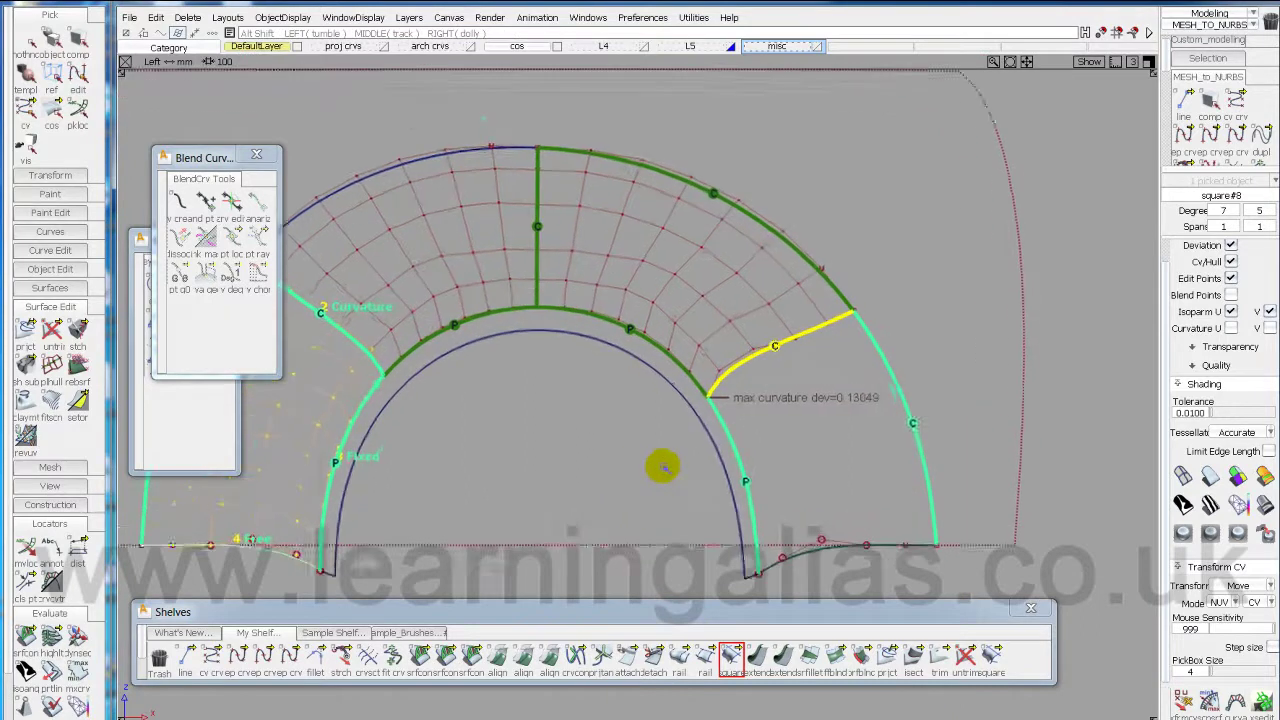
pyautogui.keyDown('alt'); pyautogui.keyDown('shift'); pyautogui.moveTo(654, 465); pyautogui.dragTo(574, 443, button='middle'); pyautogui.keyUp('shift'); pyautogui.keyUp('alt')
pyautogui.keyDown('alt'); pyautogui.keyDown('shift'); pyautogui.moveTo(576, 443); pyautogui.dragTo(600, 437, button='right'); pyautogui.keyUp('shift'); pyautogui.keyUp('alt')
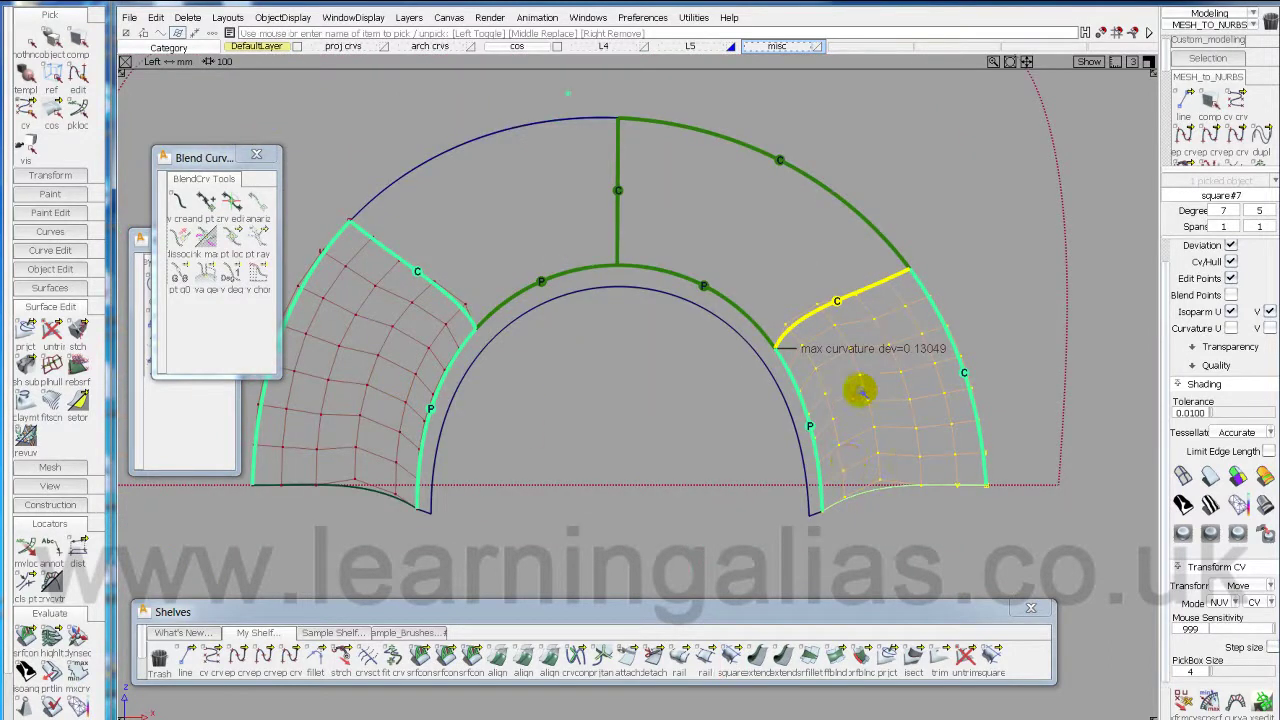
pyautogui.hotkey('alt', 'shift')
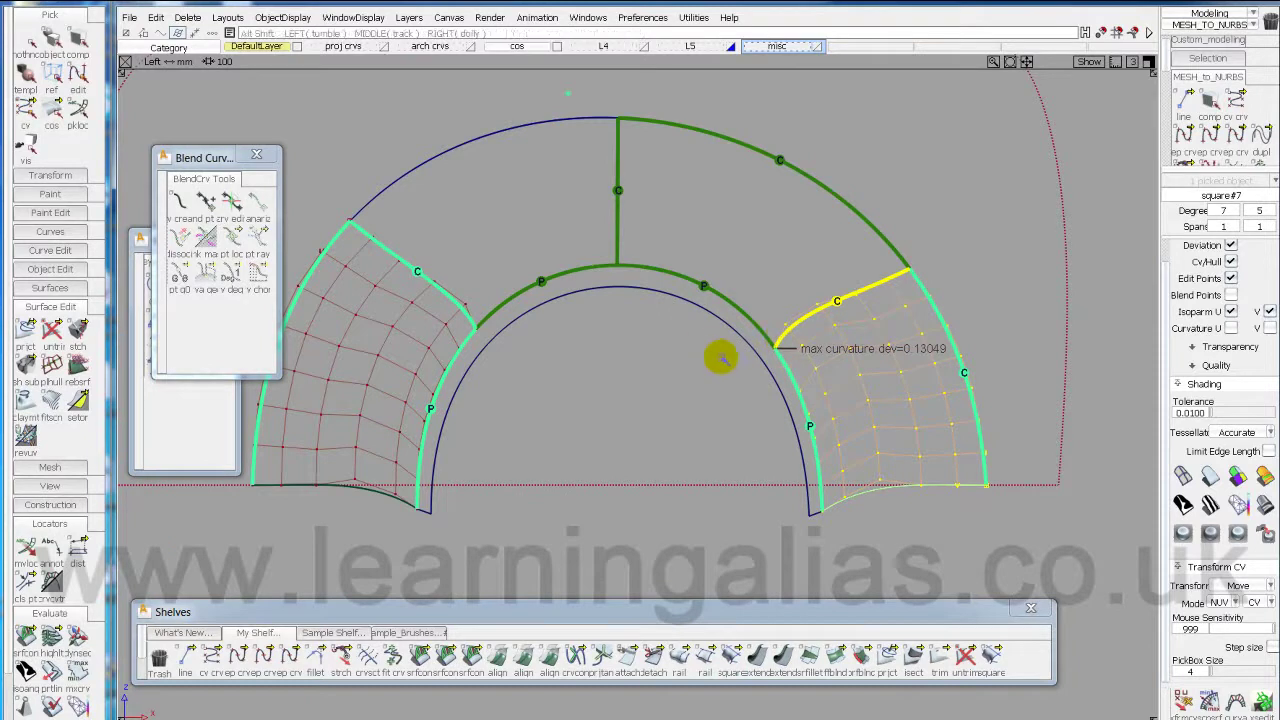
# Show the edge labels and curvature comb on the seam between the crown patch and the right-side patch.
pyautogui.keyDown('alt'); pyautogui.keyDown('shift'); pyautogui.moveTo(721, 357); pyautogui.dragTo(574, 431, button='middle'); pyautogui.keyUp('shift'); pyautogui.keyUp('alt')
pyautogui.keyDown('alt'); pyautogui.keyDown('shift'); pyautogui.moveTo(600, 442); pyautogui.dragTo(651, 406, button='right'); pyautogui.keyUp('shift'); pyautogui.keyUp('alt')
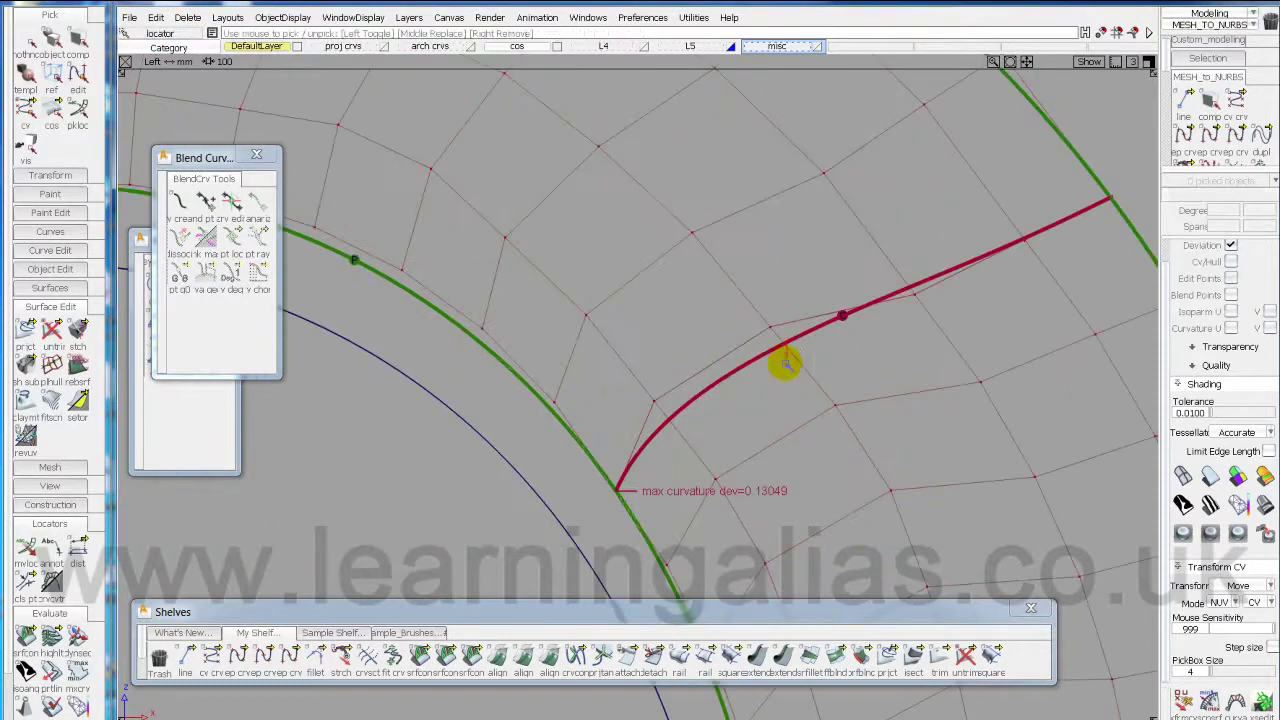
pyautogui.click(785, 362)
pyautogui.keyDown('ctrl'); pyautogui.keyDown('shift'); pyautogui.moveTo(804, 428); pyautogui.dragTo(802, 392, button='right'); pyautogui.keyUp('shift'); pyautogui.keyUp('ctrl')
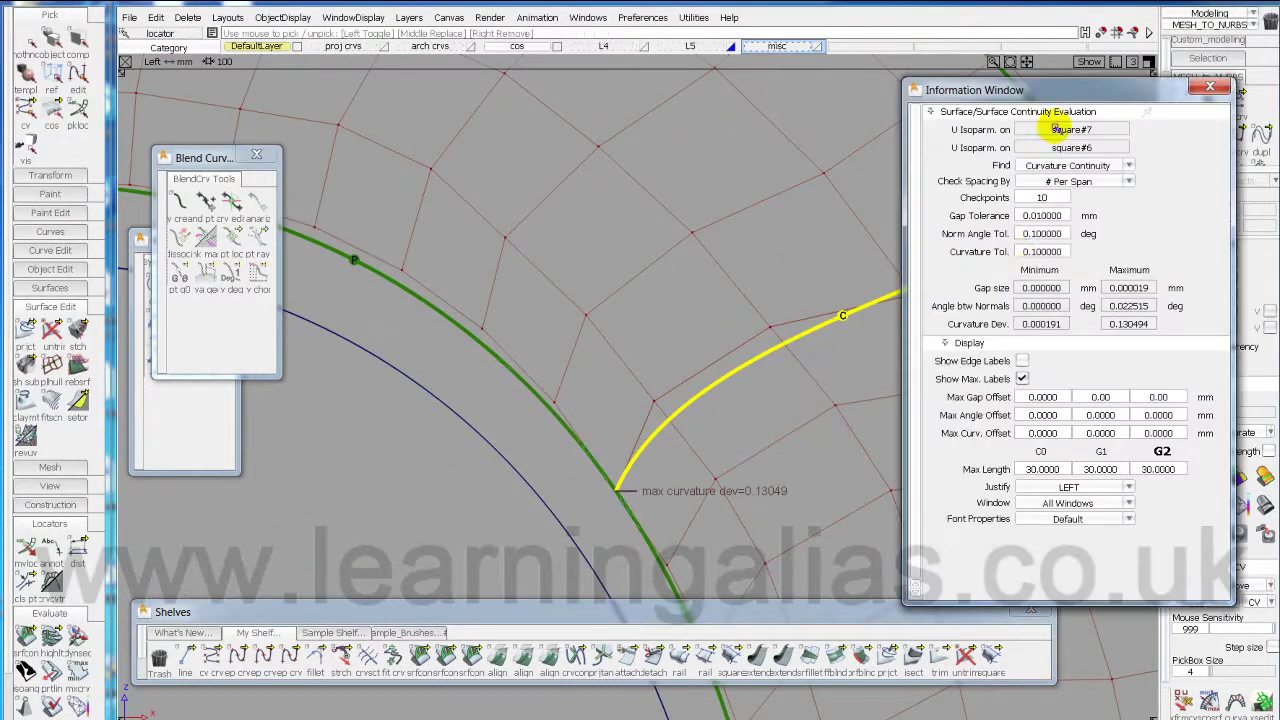
pyautogui.moveTo(1040, 90); pyautogui.dragTo(337, 57)
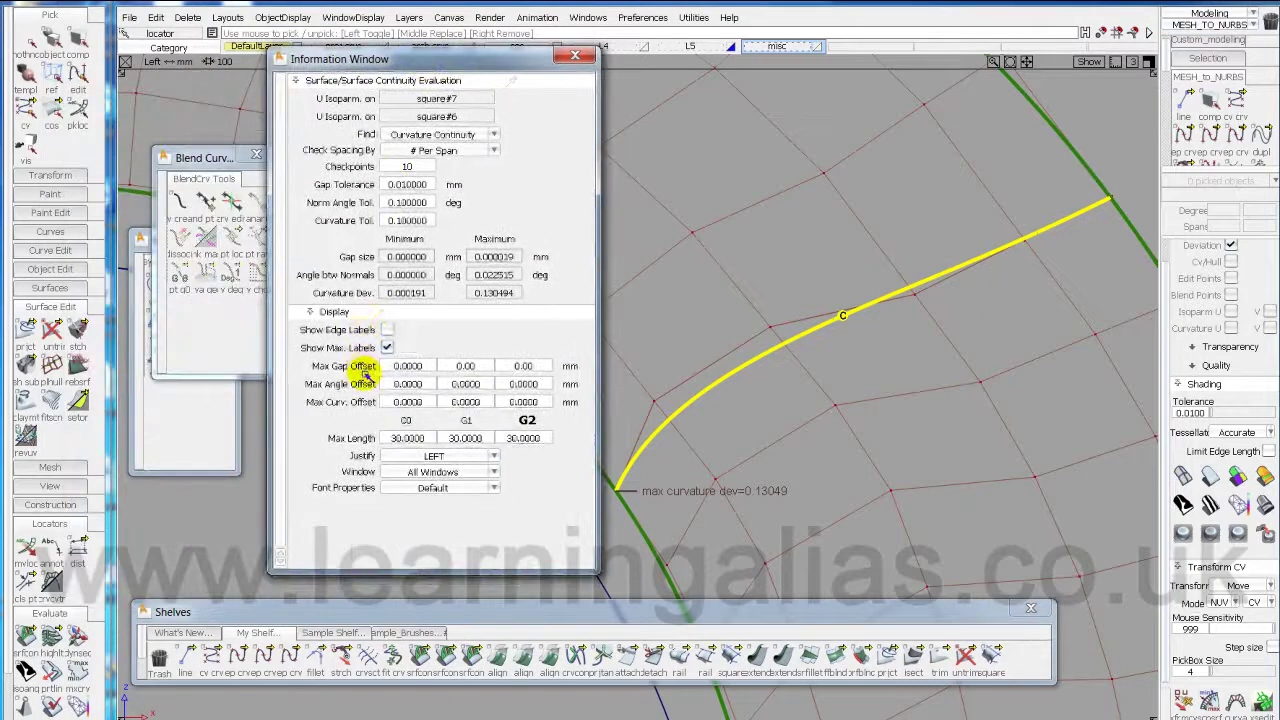
pyautogui.click(387, 329)
pyautogui.click(487, 329)
pyautogui.keyDown('alt'); pyautogui.keyDown('shift'); pyautogui.moveTo(820, 450); pyautogui.dragTo(722, 378); pyautogui.keyUp('shift'); pyautogui.keyUp('alt')
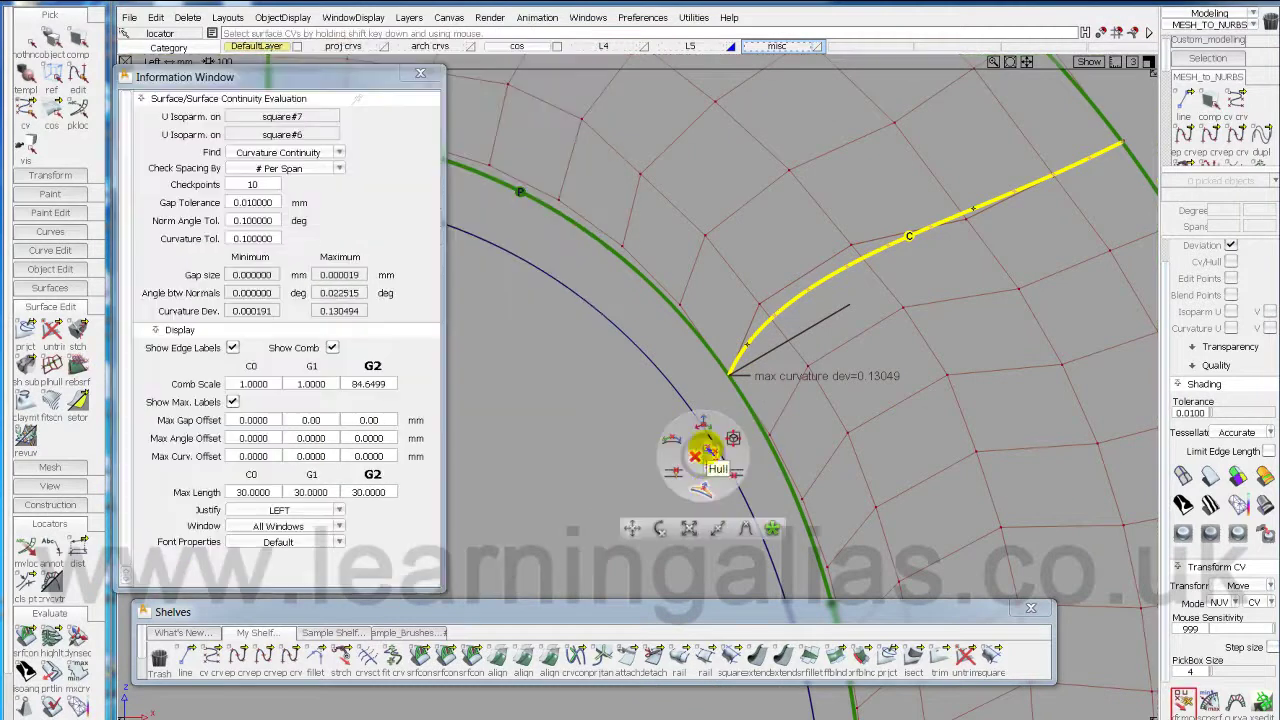
# Move the right-side patch's third CV along the strip edge in NUV mode at 999 mouse sensitivity to reduce the seam's curvature deviation.
pyautogui.keyDown('ctrl'); pyautogui.keyDown('shift'); pyautogui.moveTo(706, 452); pyautogui.dragTo(731, 503); pyautogui.keyUp('shift'); pyautogui.keyUp('ctrl')
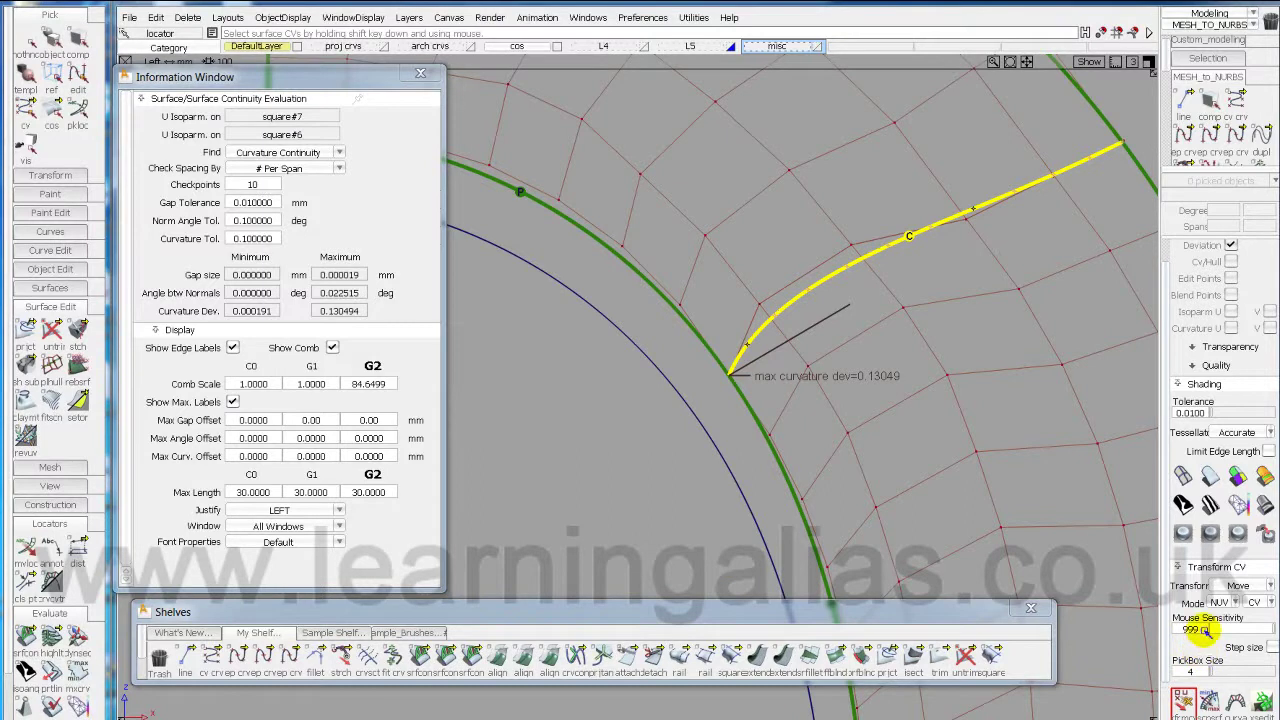
pyautogui.press('Return')
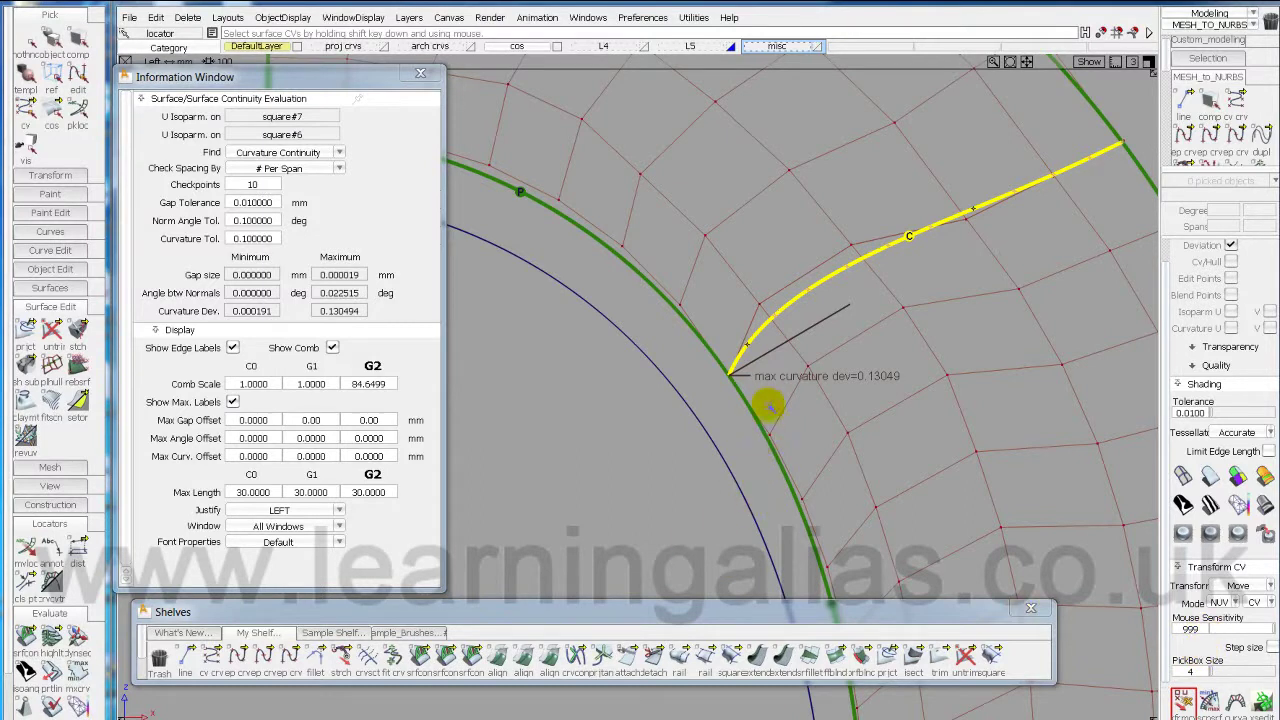
pyautogui.click(805, 497)
pyautogui.click(757, 478)
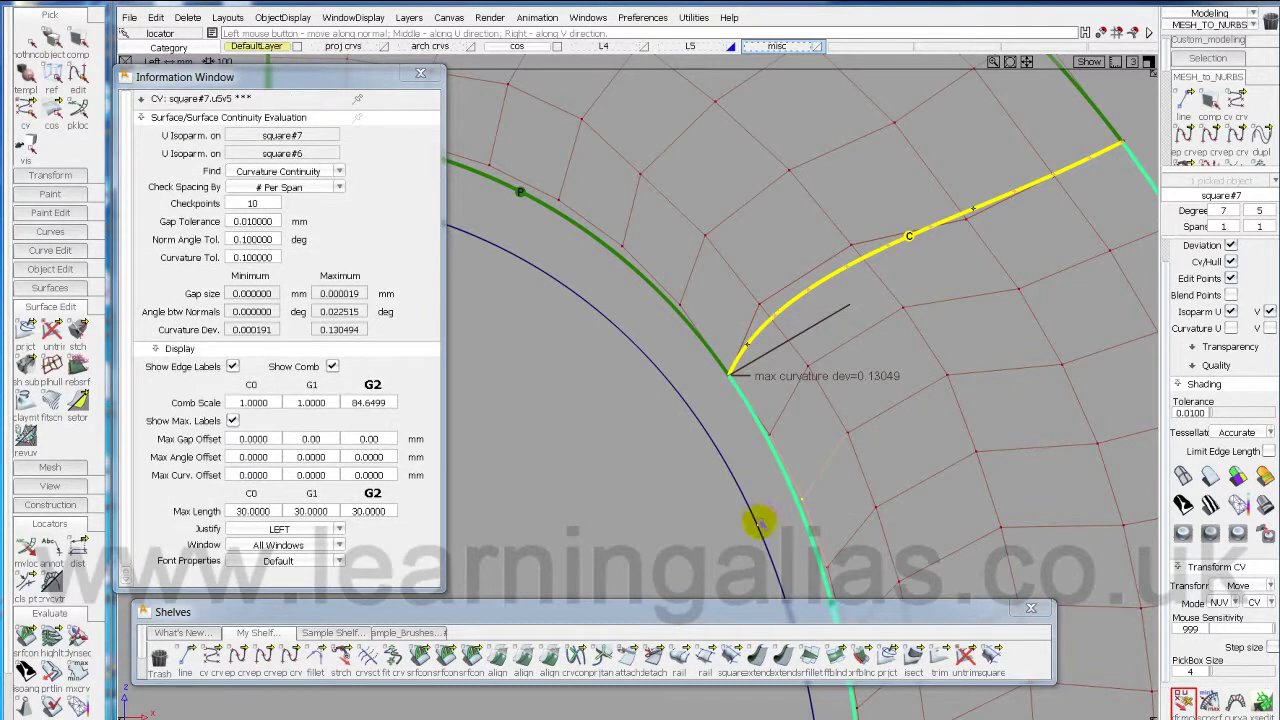
pyautogui.moveTo(752, 531); pyautogui.dragTo(680, 538)
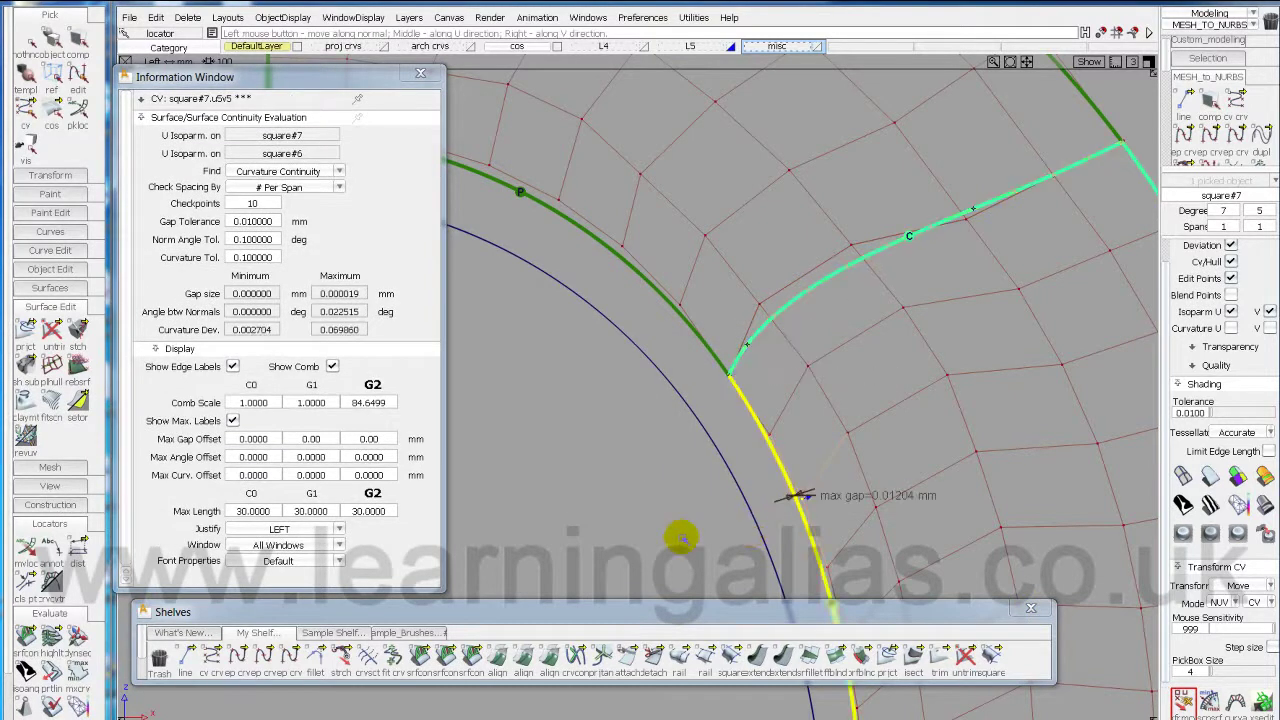
# Remove the continuity locators and turn off the CV and hull display on the patches.
pyautogui.keyDown('alt'); pyautogui.keyDown('shift'); pyautogui.moveTo(702, 541); pyautogui.dragTo(812, 516, button='right'); pyautogui.keyUp('shift'); pyautogui.keyUp('alt')
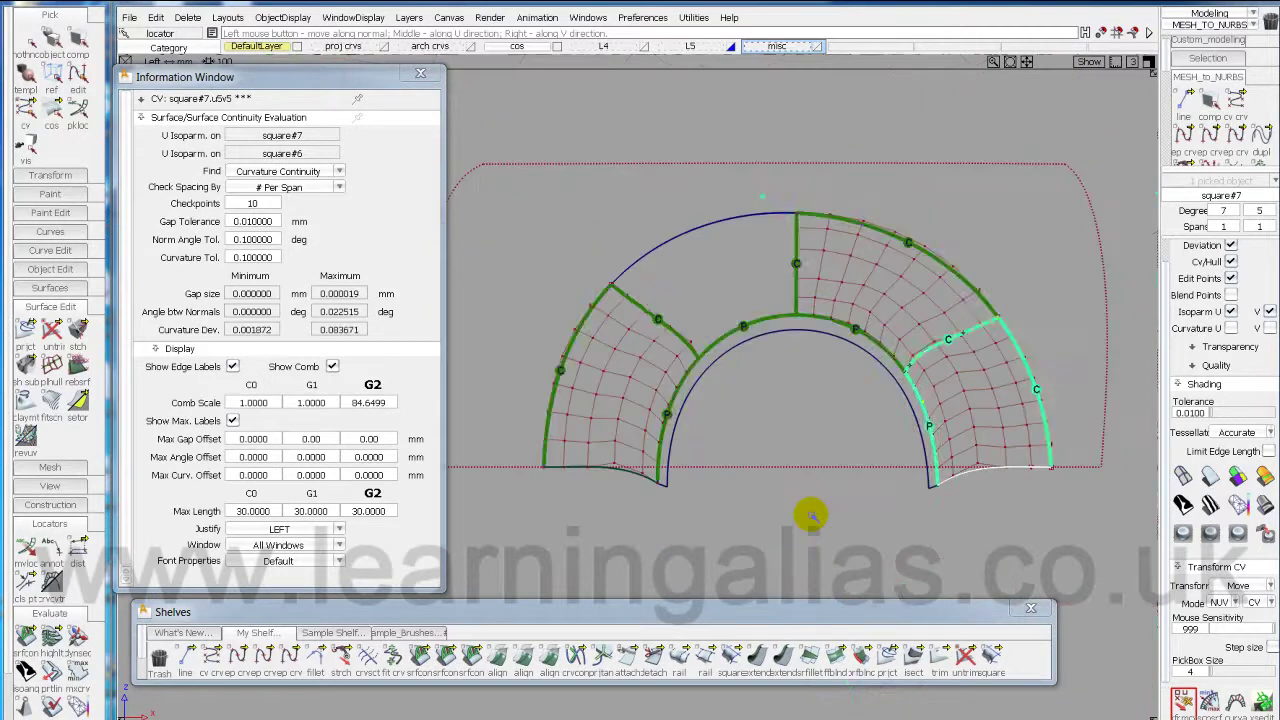
pyautogui.hotkey('alt', 'l')
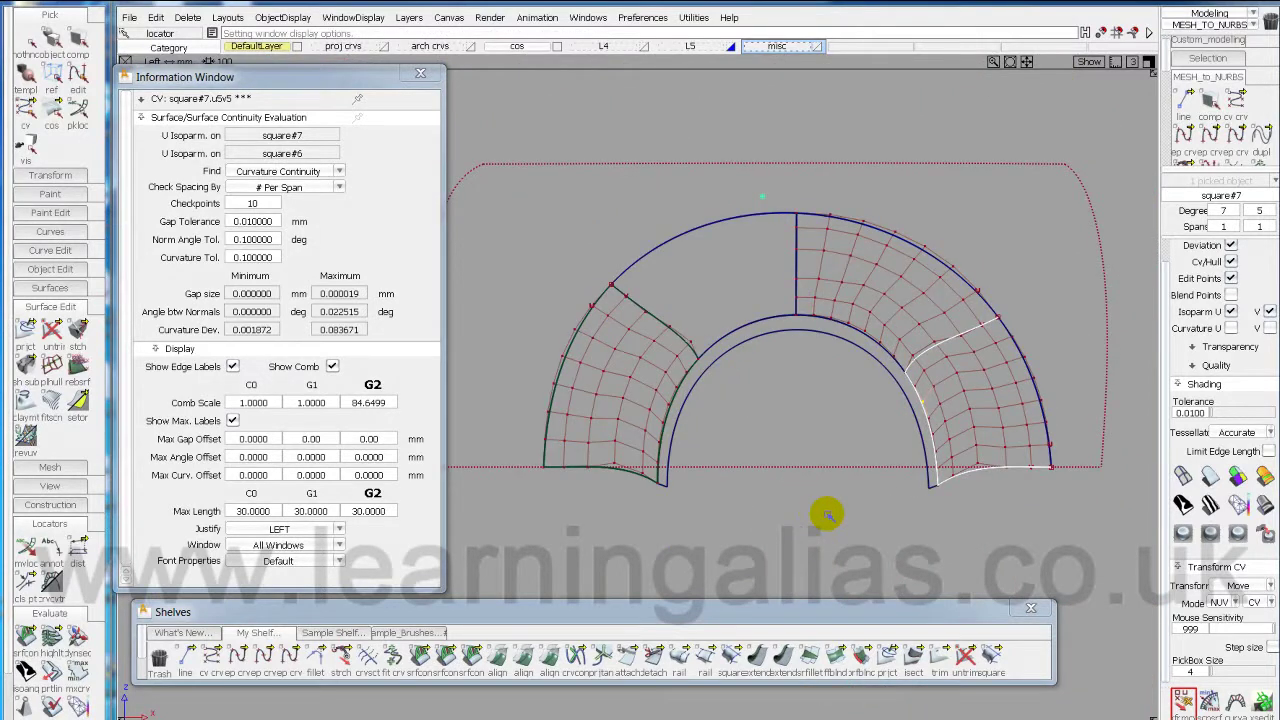
pyautogui.click(828, 514)
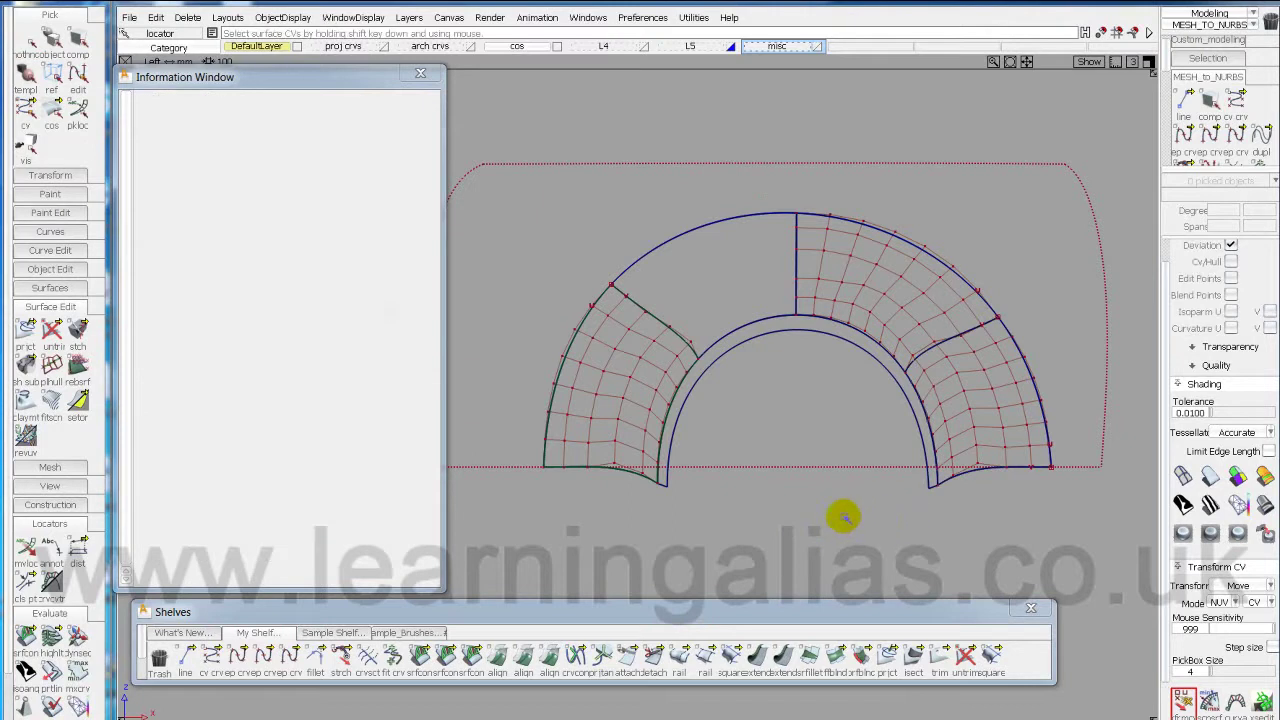
pyautogui.keyDown('ctrl'); pyautogui.keyDown('shift'); pyautogui.moveTo(843, 517); pyautogui.dragTo(796, 515, button='right'); pyautogui.keyUp('shift'); pyautogui.keyUp('ctrl')
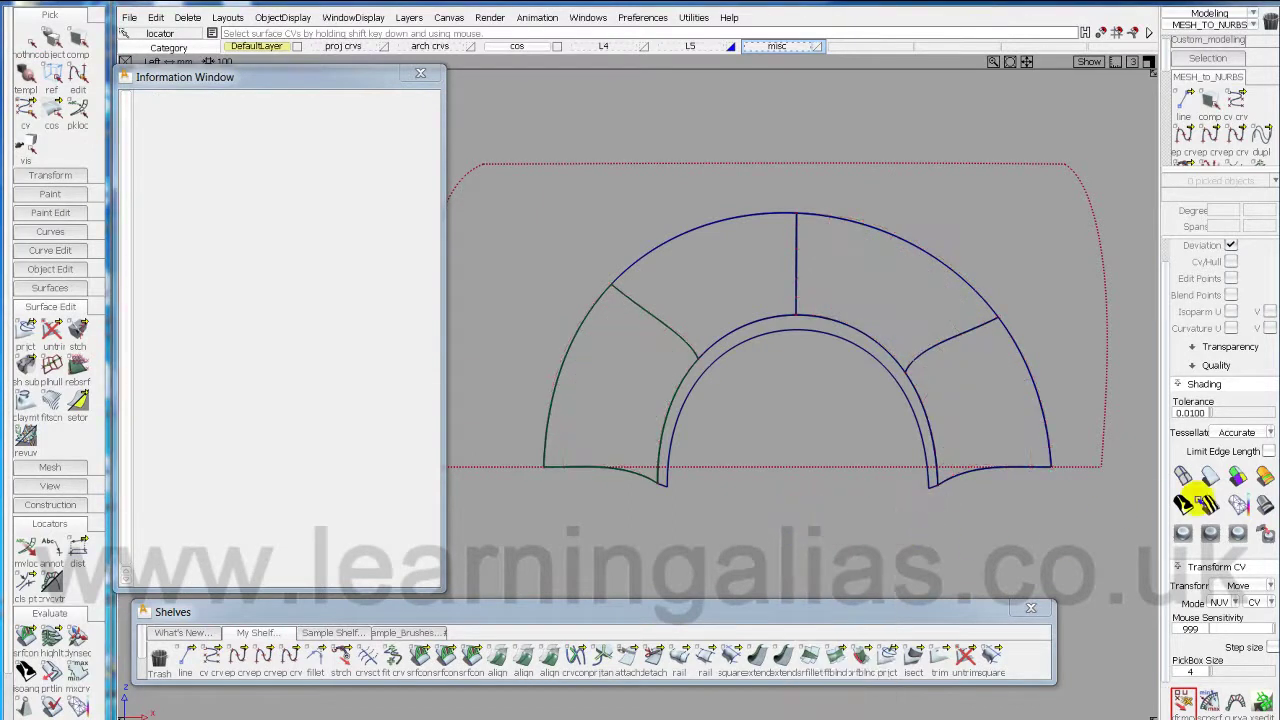
# Shade the model with the Showroom map and trim away the fender area inside the arch blend's outer boundary.
pyautogui.click(1265, 503)
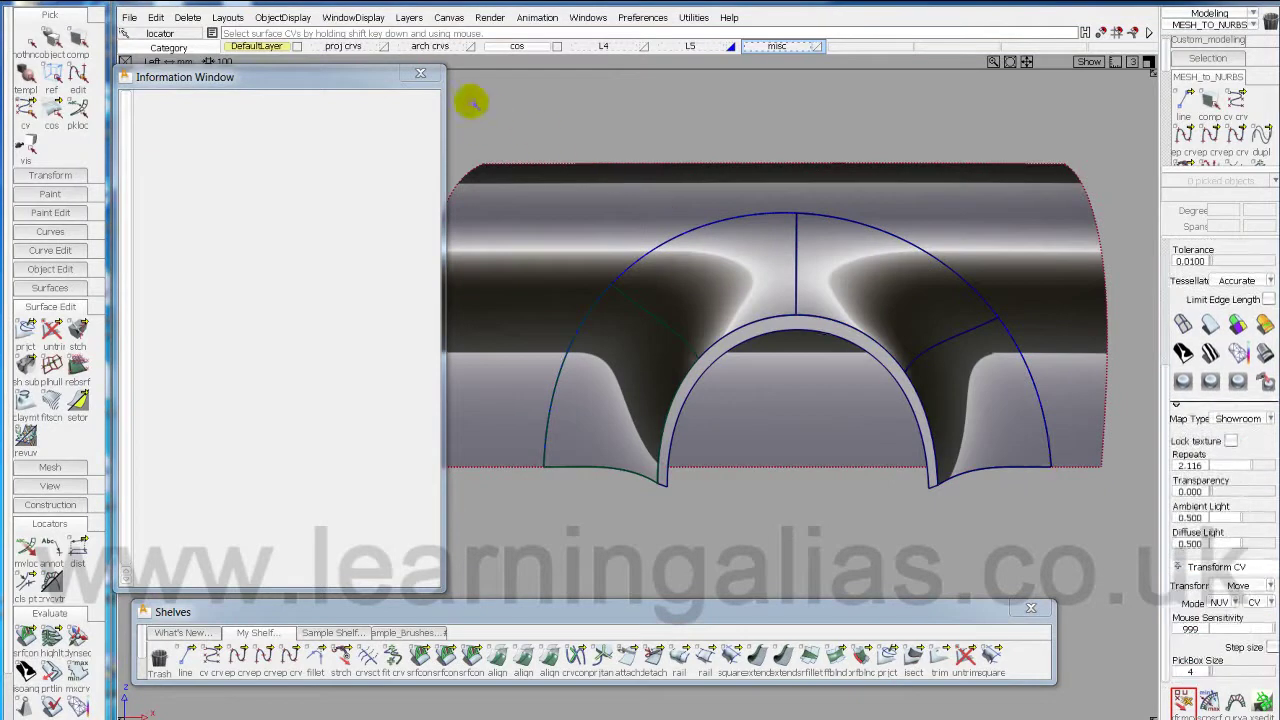
pyautogui.click(420, 73)
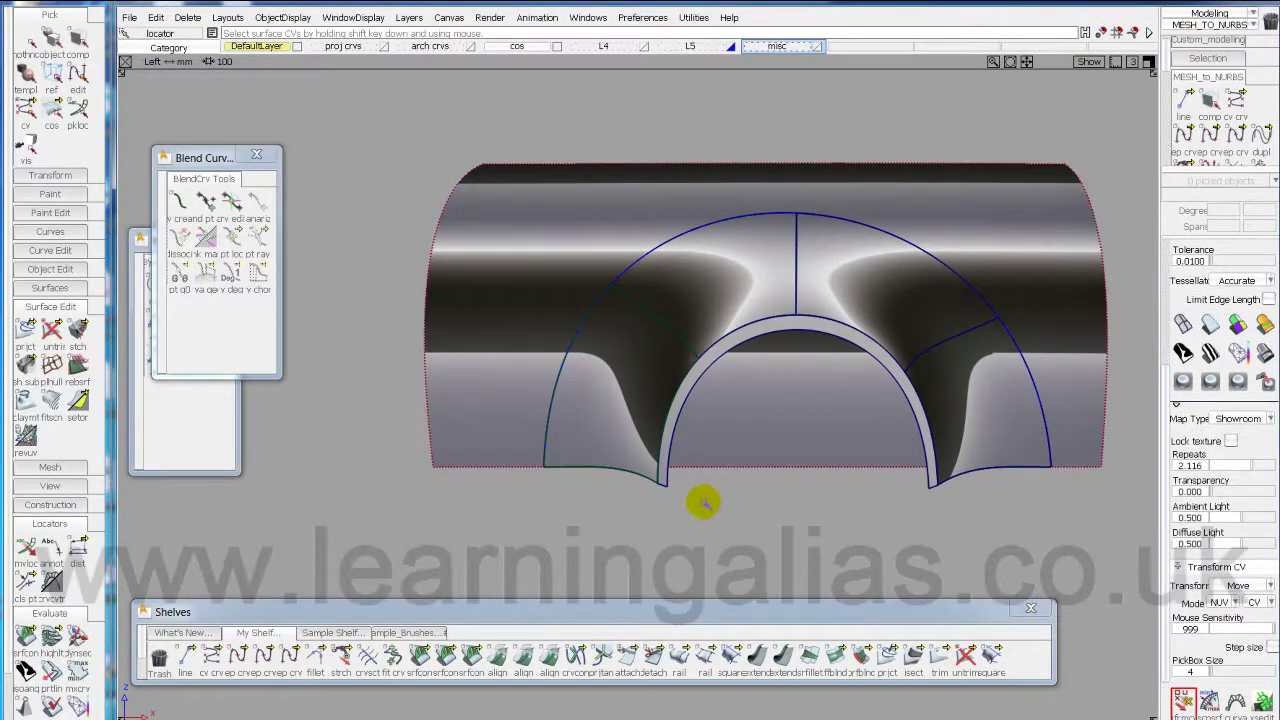
pyautogui.keyDown('ctrl'); pyautogui.keyDown('shift'); pyautogui.moveTo(880, 300); pyautogui.dragTo(958, 256, button='middle'); pyautogui.keyUp('shift'); pyautogui.keyUp('ctrl')
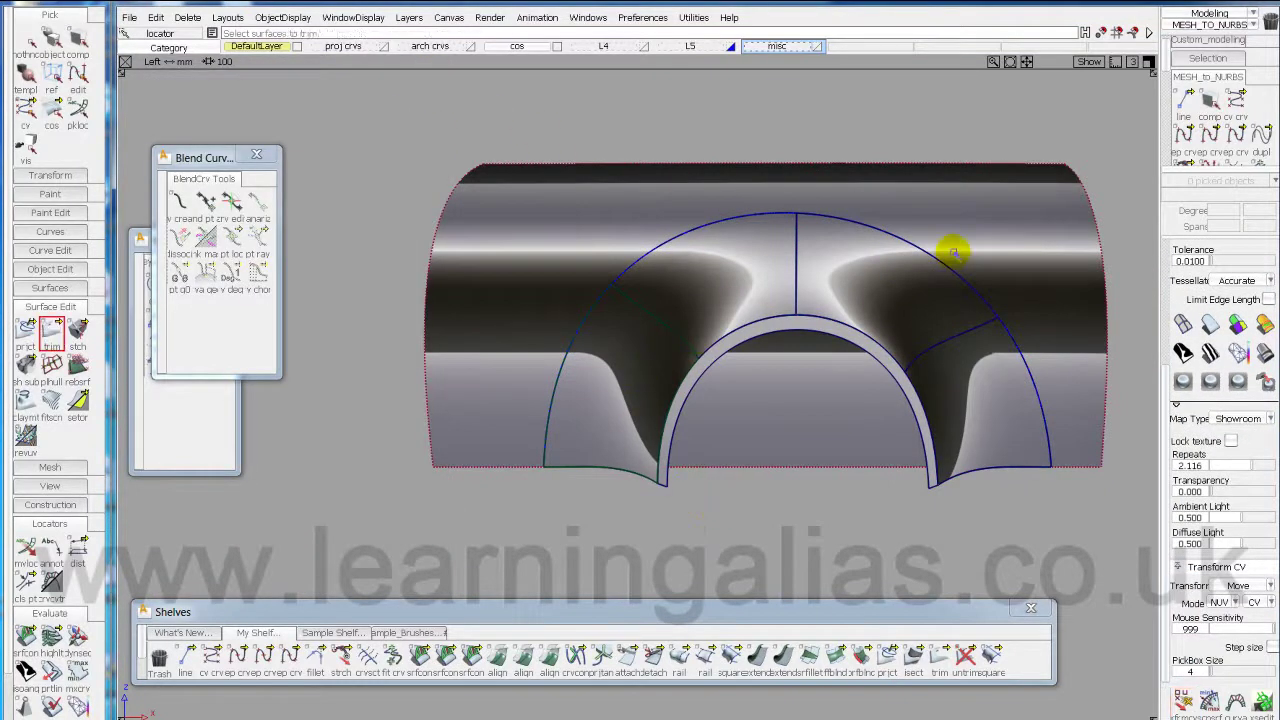
pyautogui.click(1022, 223)
pyautogui.click(819, 428)
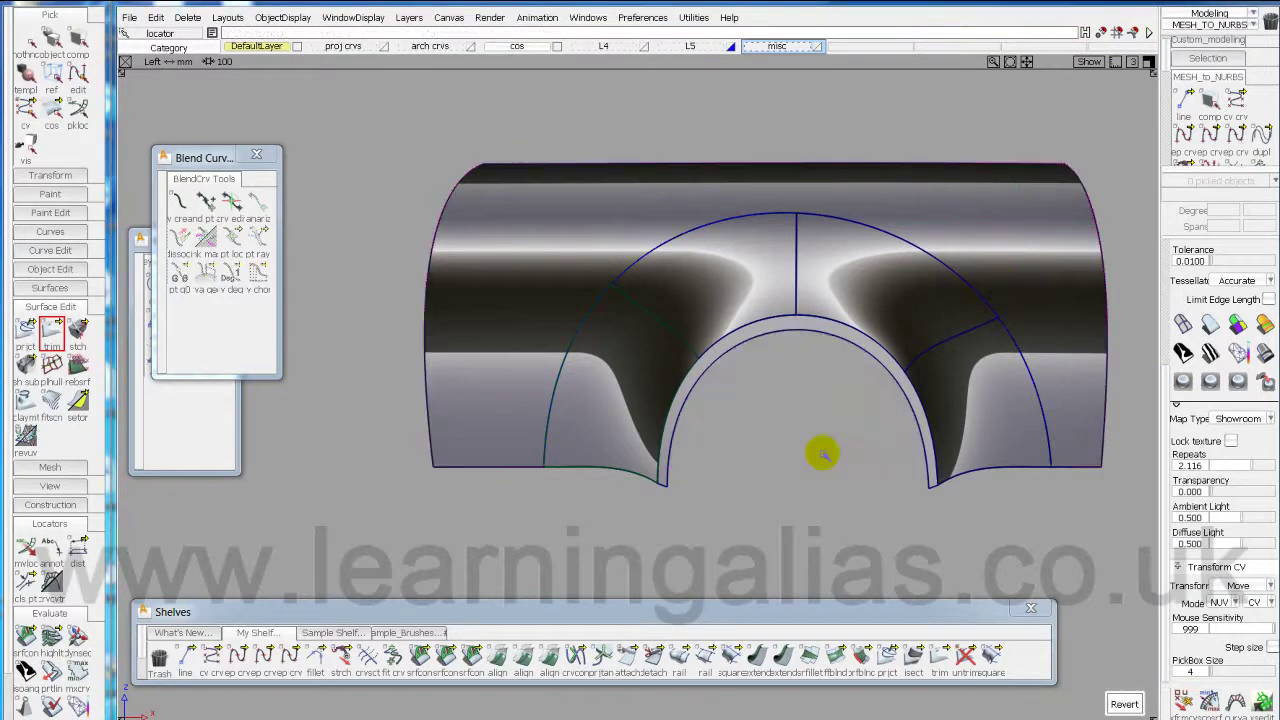
# Hide the model curves and inspect the shaded highlights across the fender and blend in perspective.
pyautogui.keyDown('ctrl'); pyautogui.keyDown('shift'); pyautogui.moveTo(820, 446); pyautogui.dragTo(767, 432, button='right'); pyautogui.keyUp('shift'); pyautogui.keyUp('ctrl')
pyautogui.keyDown('alt'); pyautogui.keyDown('shift'); pyautogui.moveTo(812, 383); pyautogui.dragTo(808, 428); pyautogui.keyUp('shift'); pyautogui.keyUp('alt')
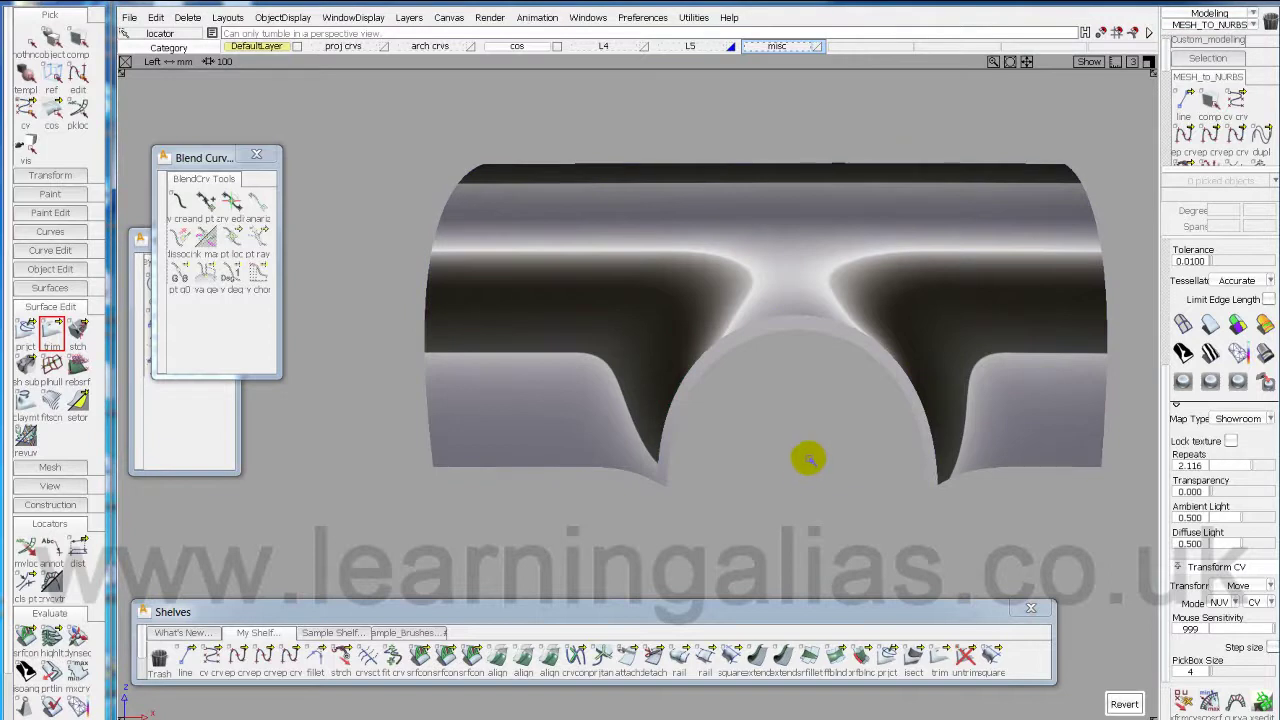
pyautogui.press('F8')
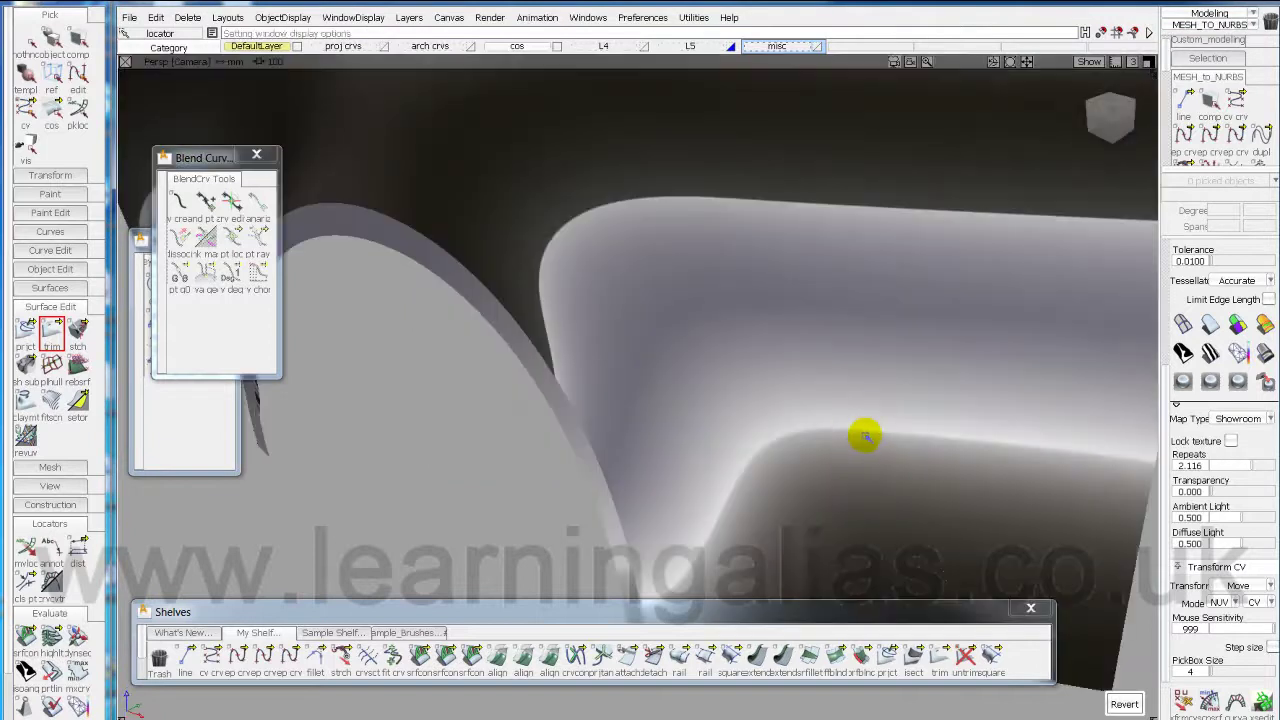
pyautogui.keyDown('alt'); pyautogui.keyDown('shift'); pyautogui.moveTo(889, 394); pyautogui.dragTo(790, 412, button='right'); pyautogui.keyUp('shift'); pyautogui.keyUp('alt')
pyautogui.keyDown('alt'); pyautogui.keyDown('shift'); pyautogui.moveTo(789, 411); pyautogui.dragTo(700, 586); pyautogui.keyUp('shift'); pyautogui.keyUp('alt')
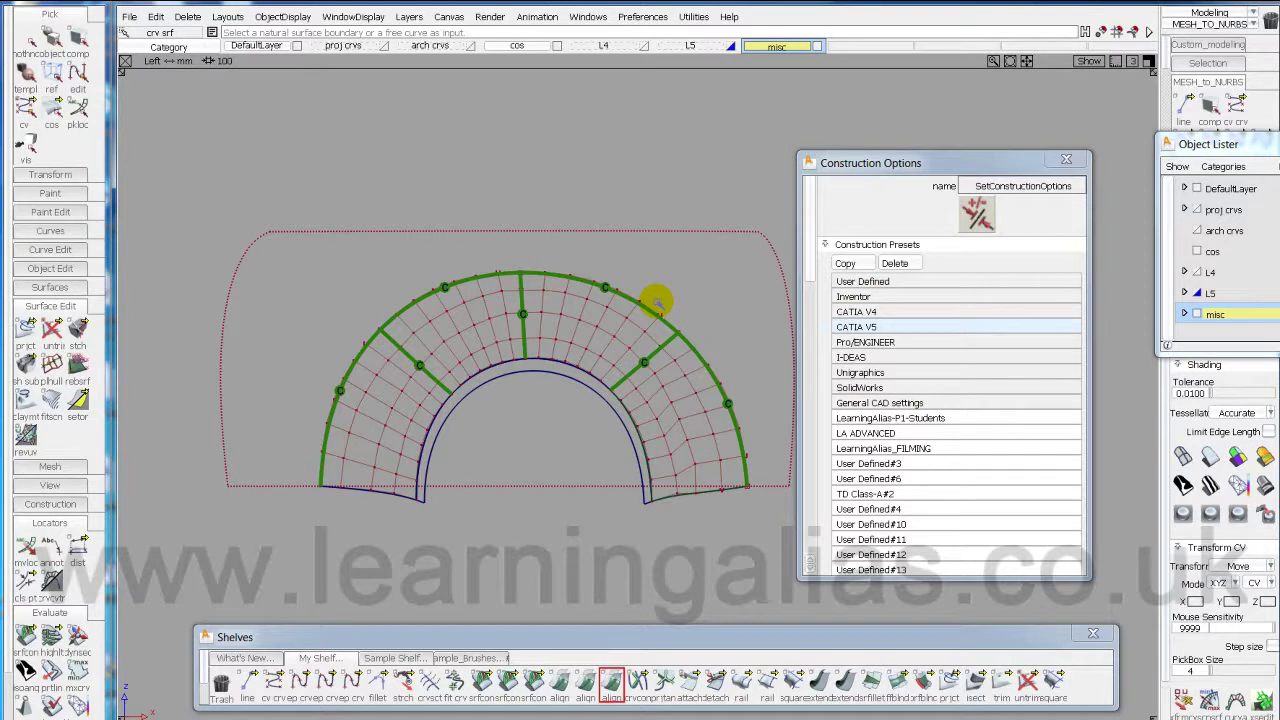
# Pick the CV row beside the right-side patch's inner edge in Slide mode and lower the mouse sensitivity.
pyautogui.click(1066, 159)
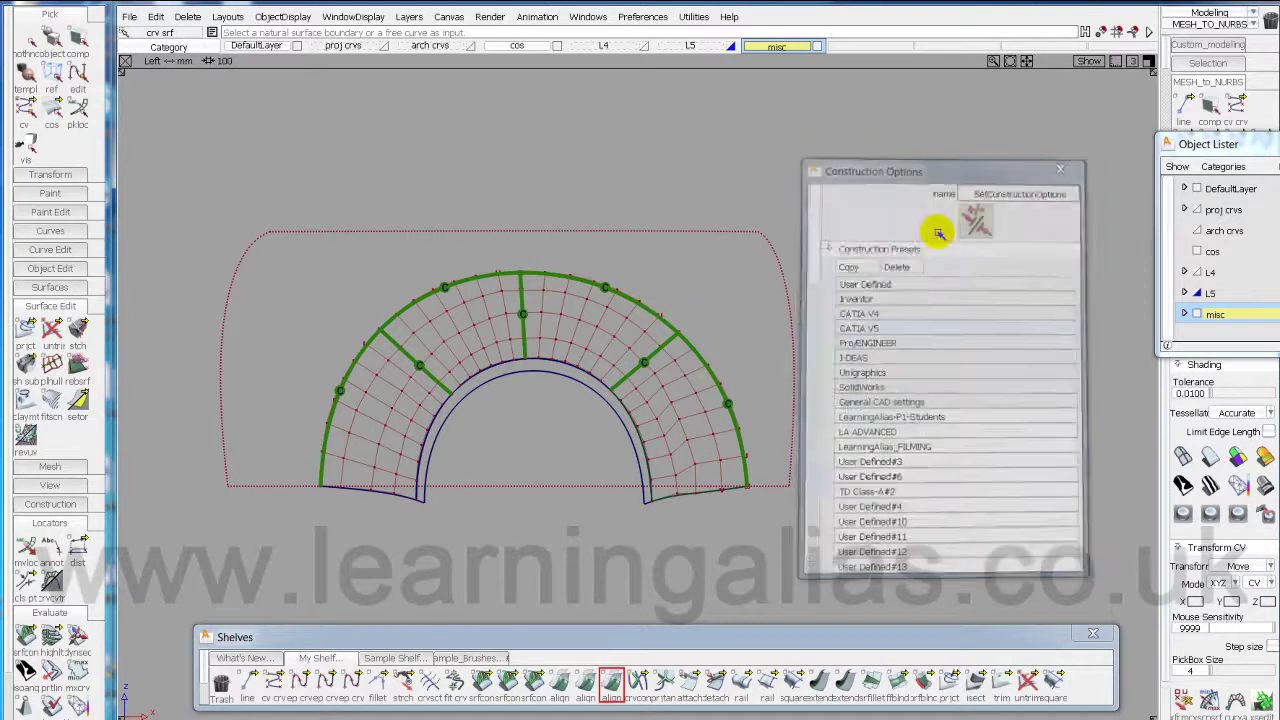
pyautogui.keyDown('alt'); pyautogui.keyDown('shift'); pyautogui.moveTo(556, 508); pyautogui.dragTo(683, 497, button='middle'); pyautogui.keyUp('shift'); pyautogui.keyUp('alt')
pyautogui.keyDown('alt'); pyautogui.keyDown('shift'); pyautogui.moveTo(645, 516); pyautogui.dragTo(697, 480, button='right'); pyautogui.keyUp('shift'); pyautogui.keyUp('alt')
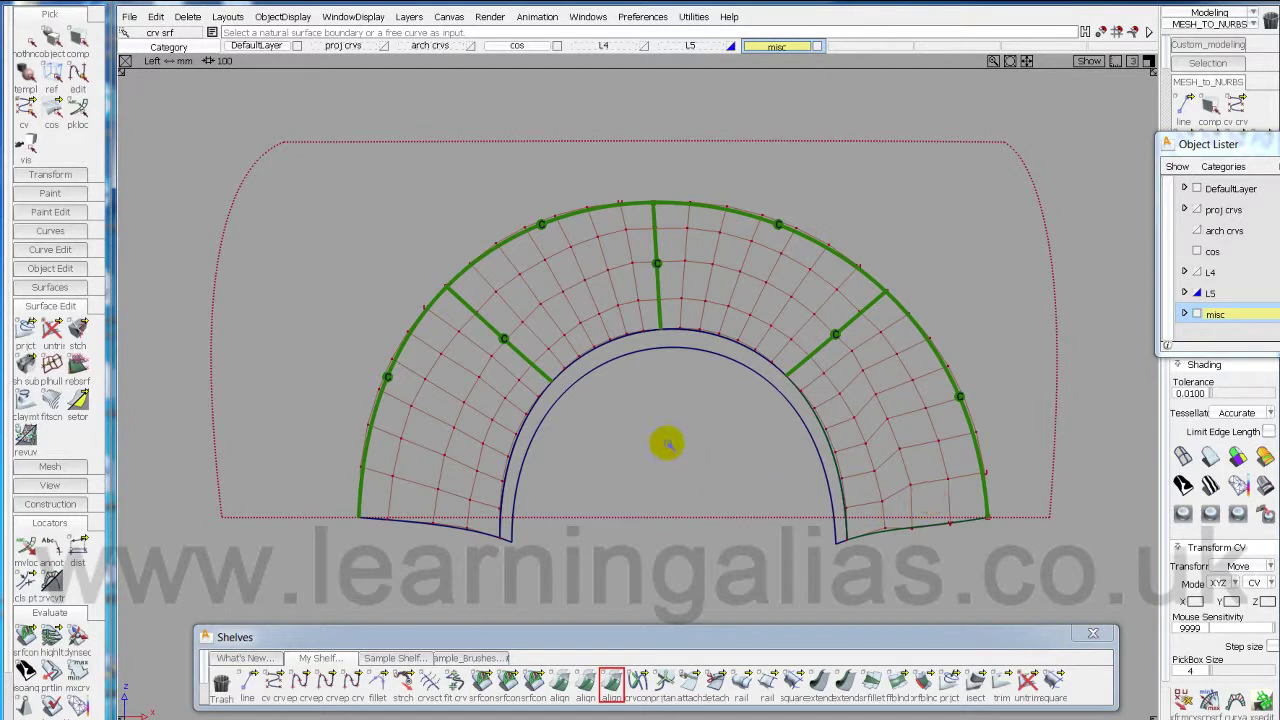
pyautogui.hotkey('ctrl', 't')
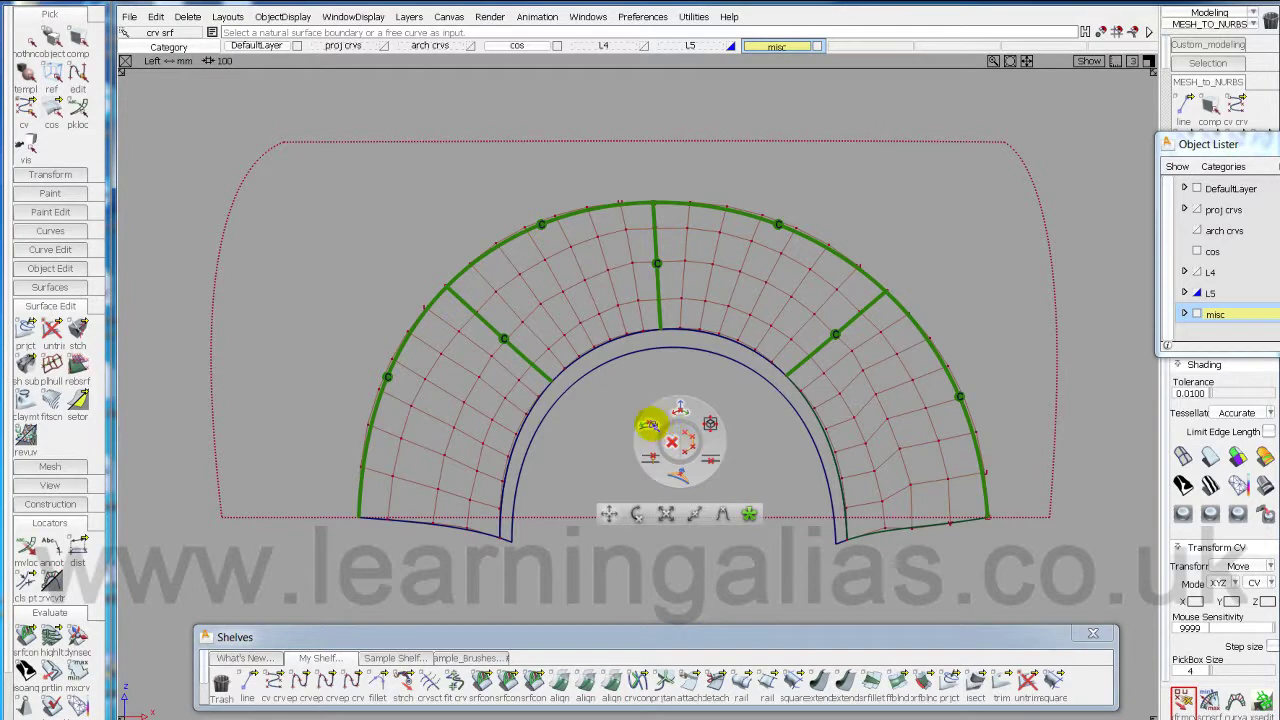
pyautogui.click(648, 425)
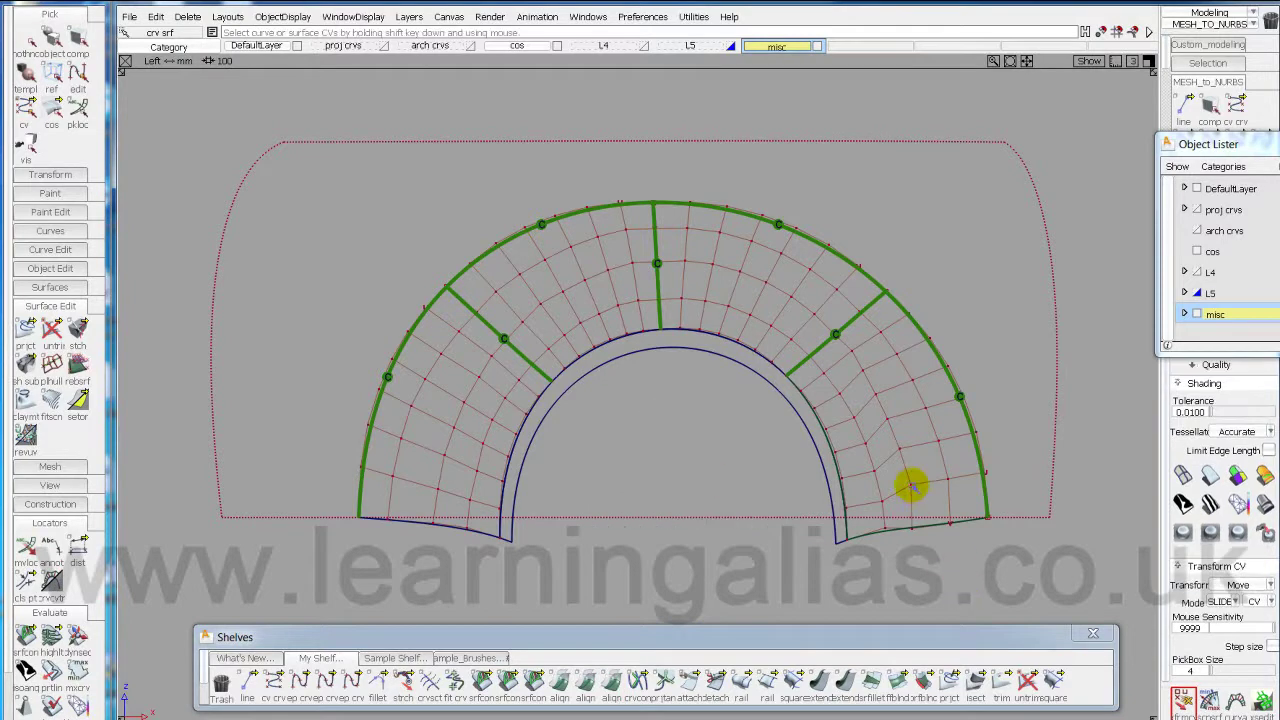
pyautogui.click(876, 506)
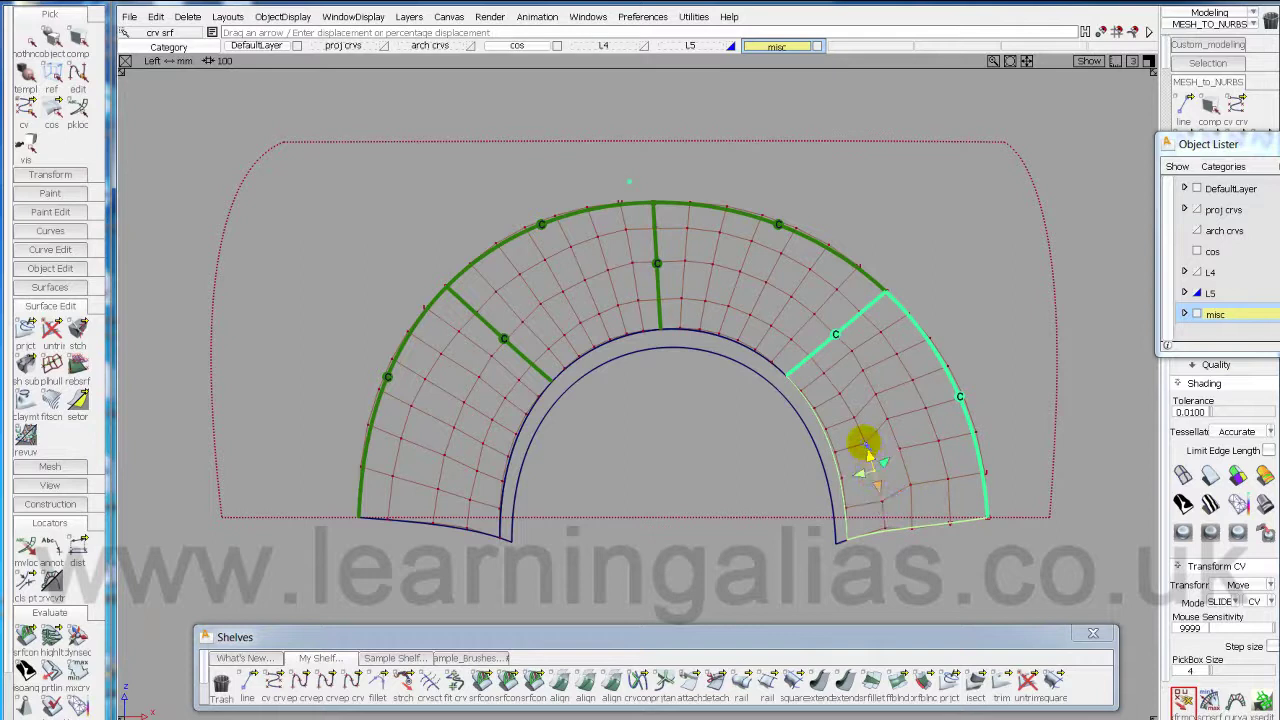
pyautogui.click(865, 445)
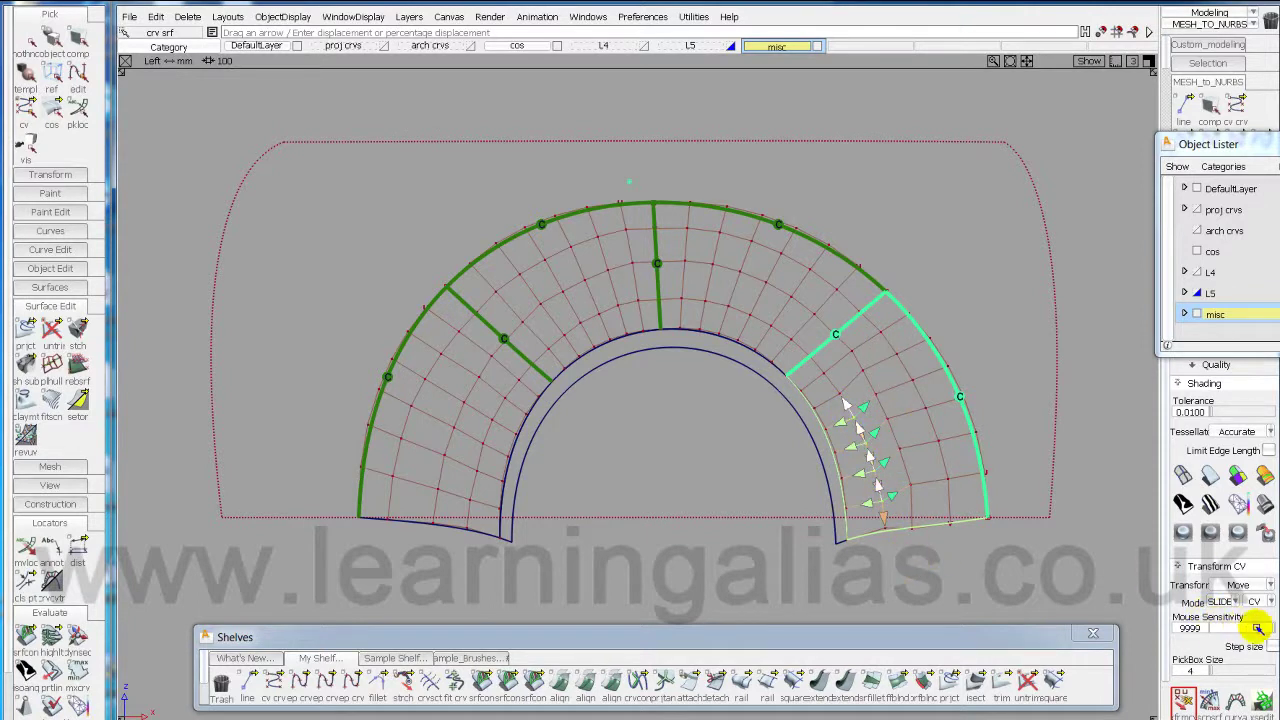
pyautogui.moveTo(1266, 627); pyautogui.dragTo(1232, 627)
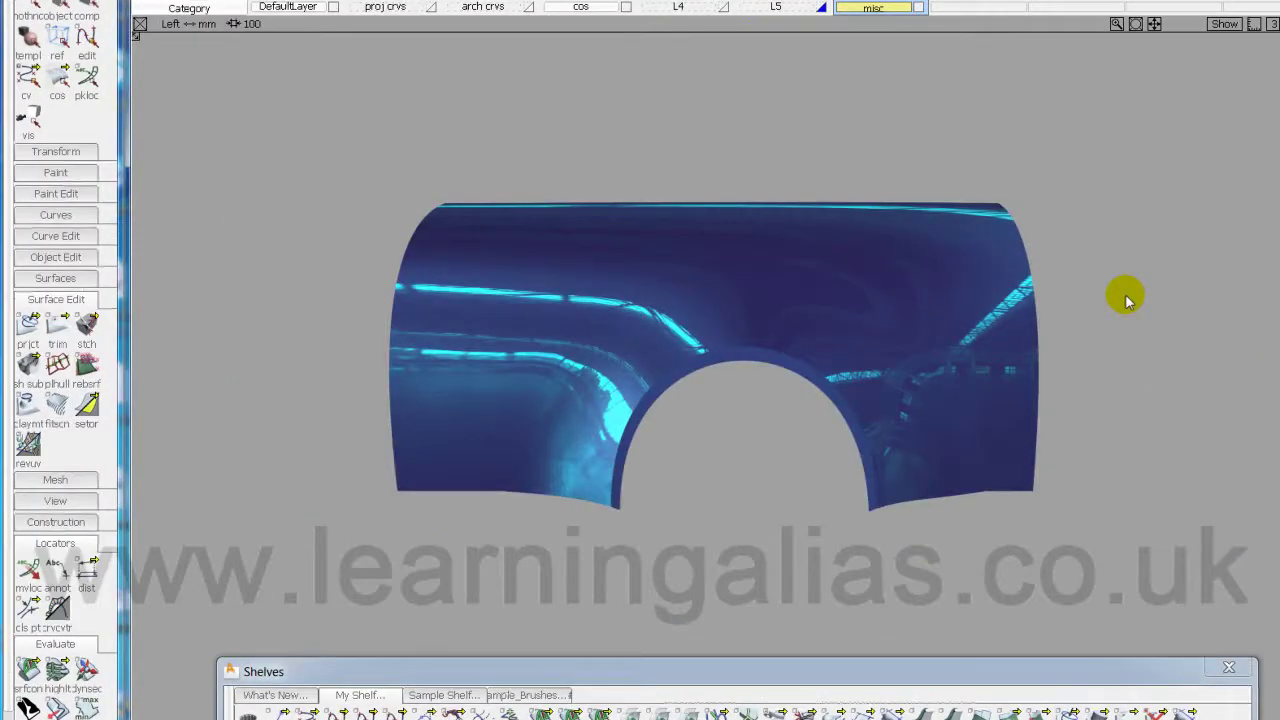
# Inspect the reflections across the glossy blue fender and arch blend from several perspective angles.
pyautogui.press('F8')
pyautogui.moveTo(863, 383)
pyautogui.keyDown('alt'); pyautogui.keyDown('shift'); pyautogui.mouseDown()
pyautogui.moveTo(917, 200)
pyautogui.moveTo(885, 262)
pyautogui.moveTo(743, 331)
pyautogui.moveTo(754, 386)
pyautogui.moveTo(1111, 203)
pyautogui.moveTo(1154, 491)
pyautogui.moveTo(1140, 369)
pyautogui.moveTo(1159, 275)
pyautogui.moveTo(1149, 149)
pyautogui.mouseUp(); pyautogui.keyUp('shift'); pyautogui.keyUp('alt')
pyautogui.keyDown('alt'); pyautogui.keyDown('shift'); pyautogui.moveTo(1150, 298); pyautogui.dragTo(1088, 416); pyautogui.keyUp('shift'); pyautogui.keyUp('alt')
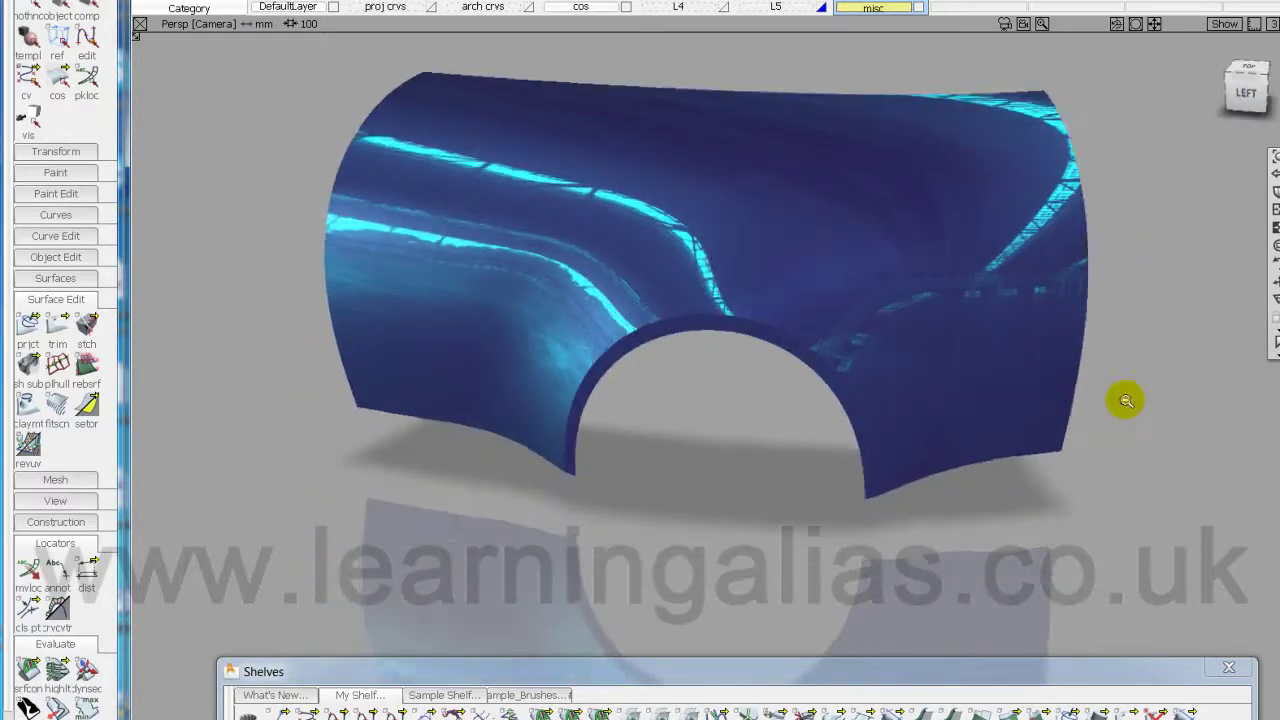
pyautogui.keyDown('alt'); pyautogui.keyDown('shift'); pyautogui.moveTo(1124, 401); pyautogui.dragTo(1123, 411, button='right'); pyautogui.keyUp('shift'); pyautogui.keyUp('alt')
pyautogui.keyDown('alt'); pyautogui.keyDown('shift'); pyautogui.moveTo(1123, 411); pyautogui.dragTo(1120, 415, button='middle'); pyautogui.keyUp('shift'); pyautogui.keyUp('alt')
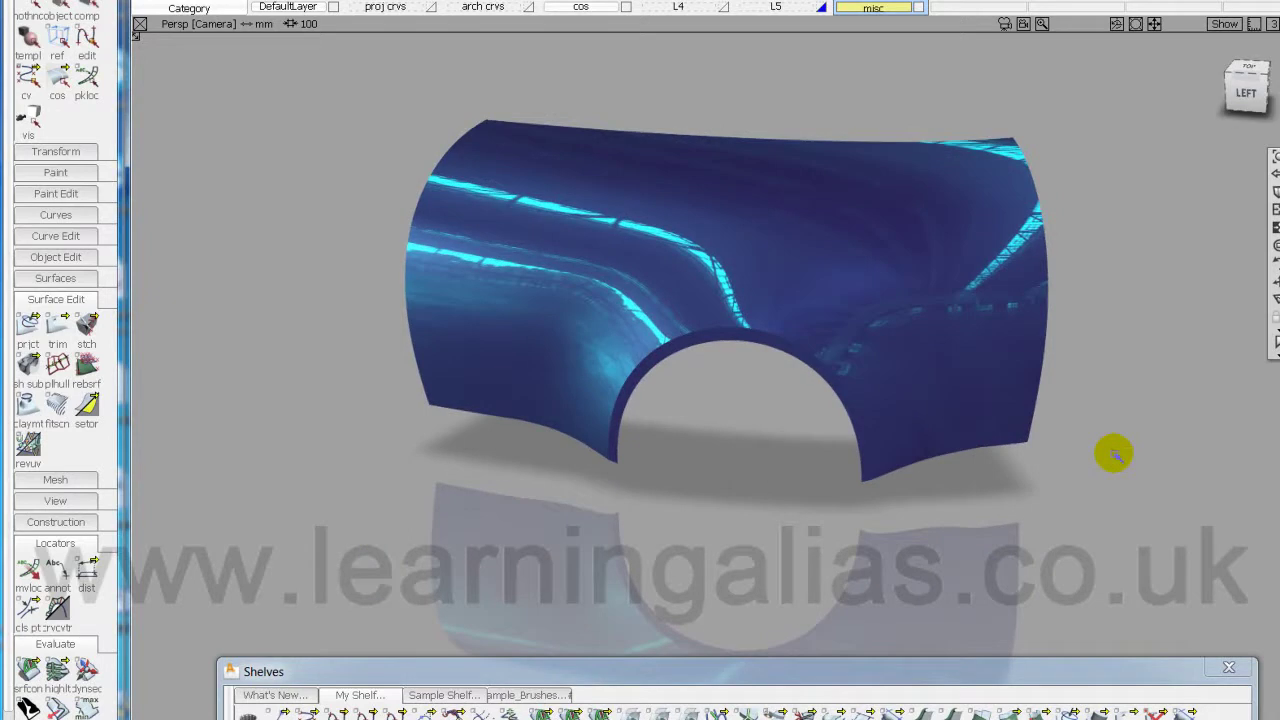